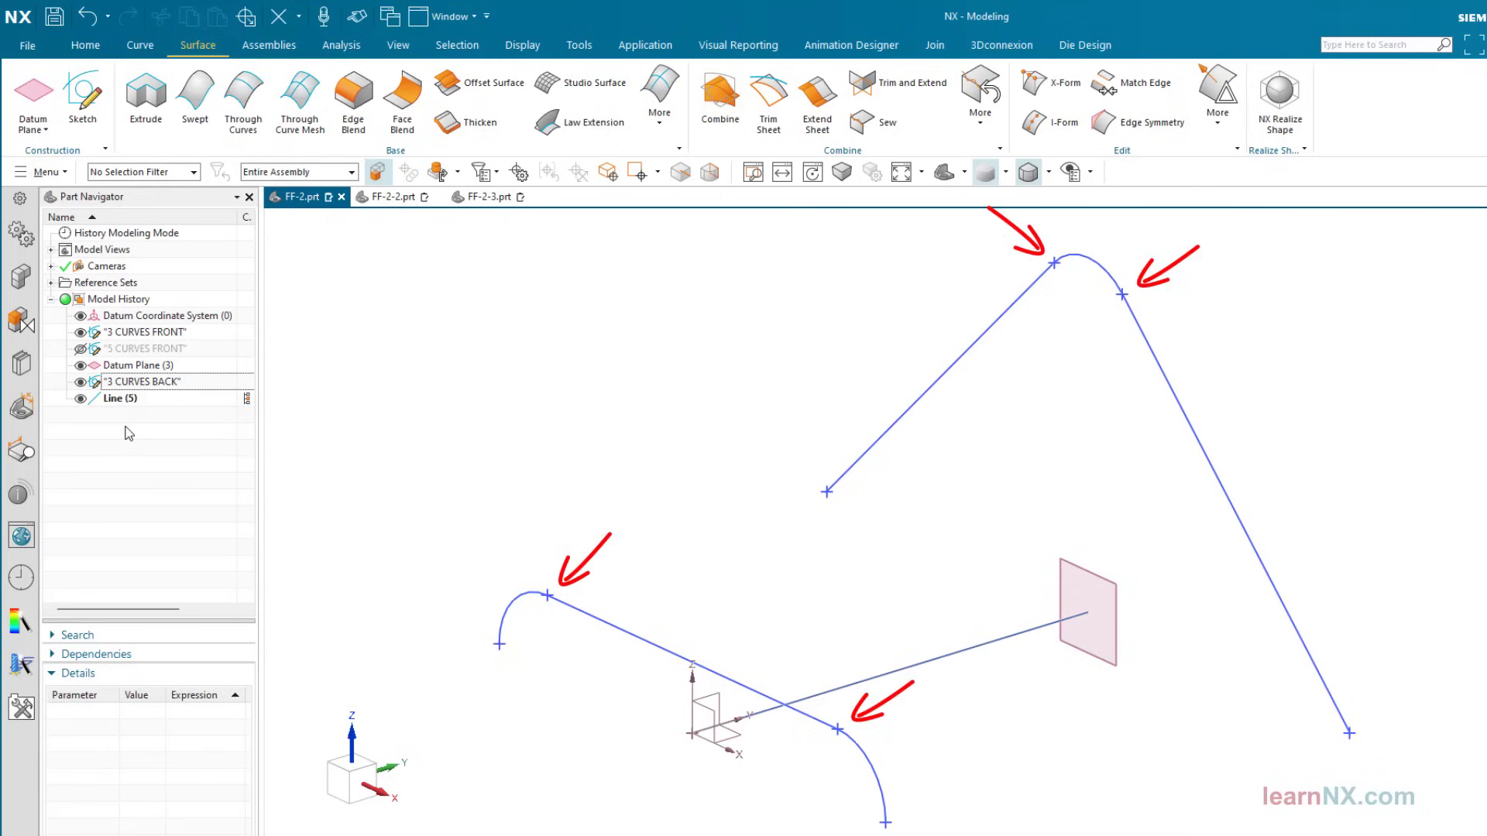
- Start a Swept surface using the front and back three-curve chains as two sections and the straight line as the guide
{"action": "left_click", "coordinate": [198, 96]}
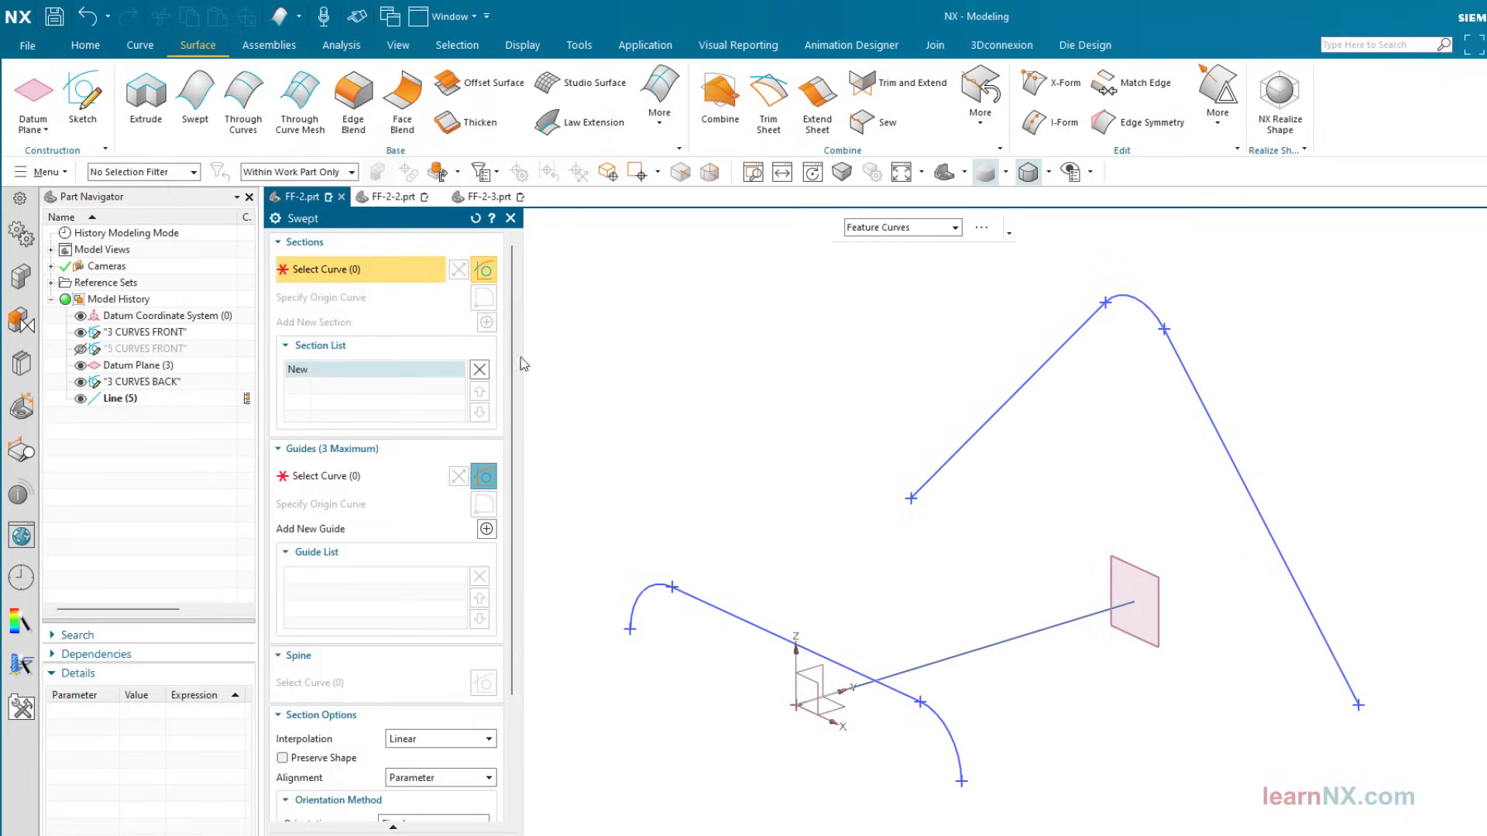
{"action": "left_click", "coordinate": [652, 587]}
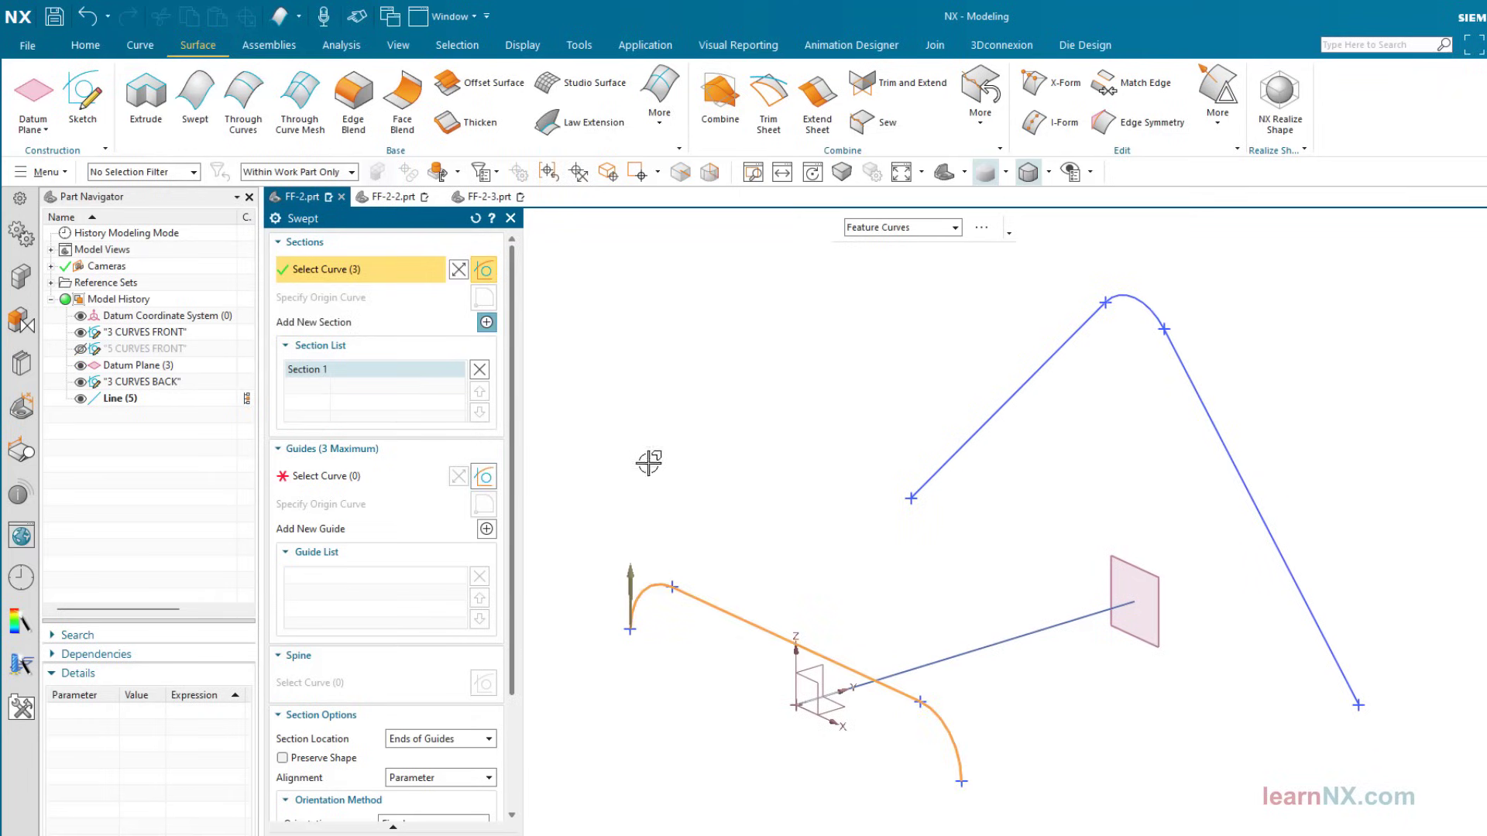
{"action": "left_click", "coordinate": [486, 322]}
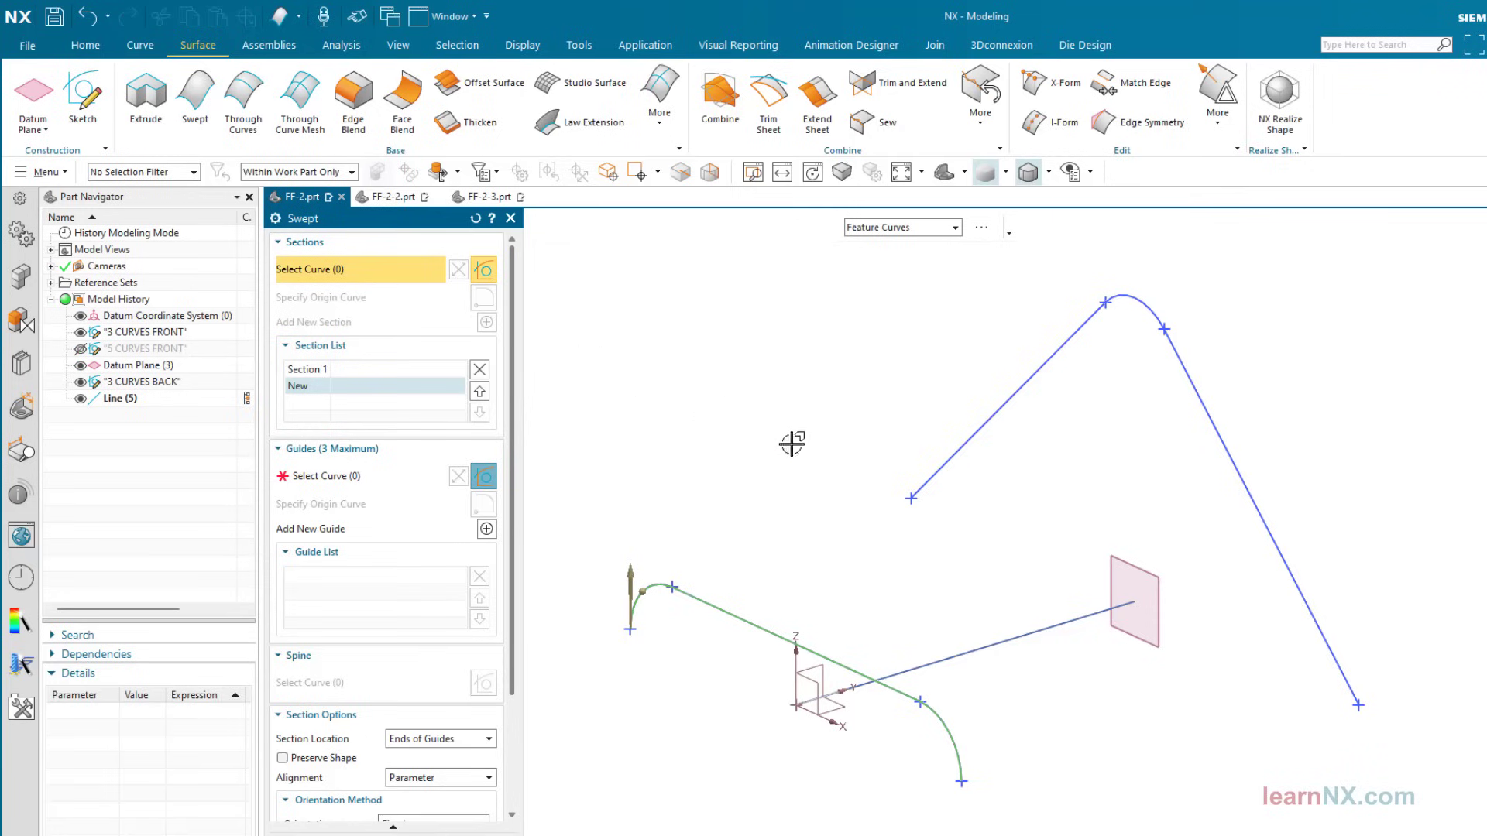
{"action": "left_click", "coordinate": [928, 477]}
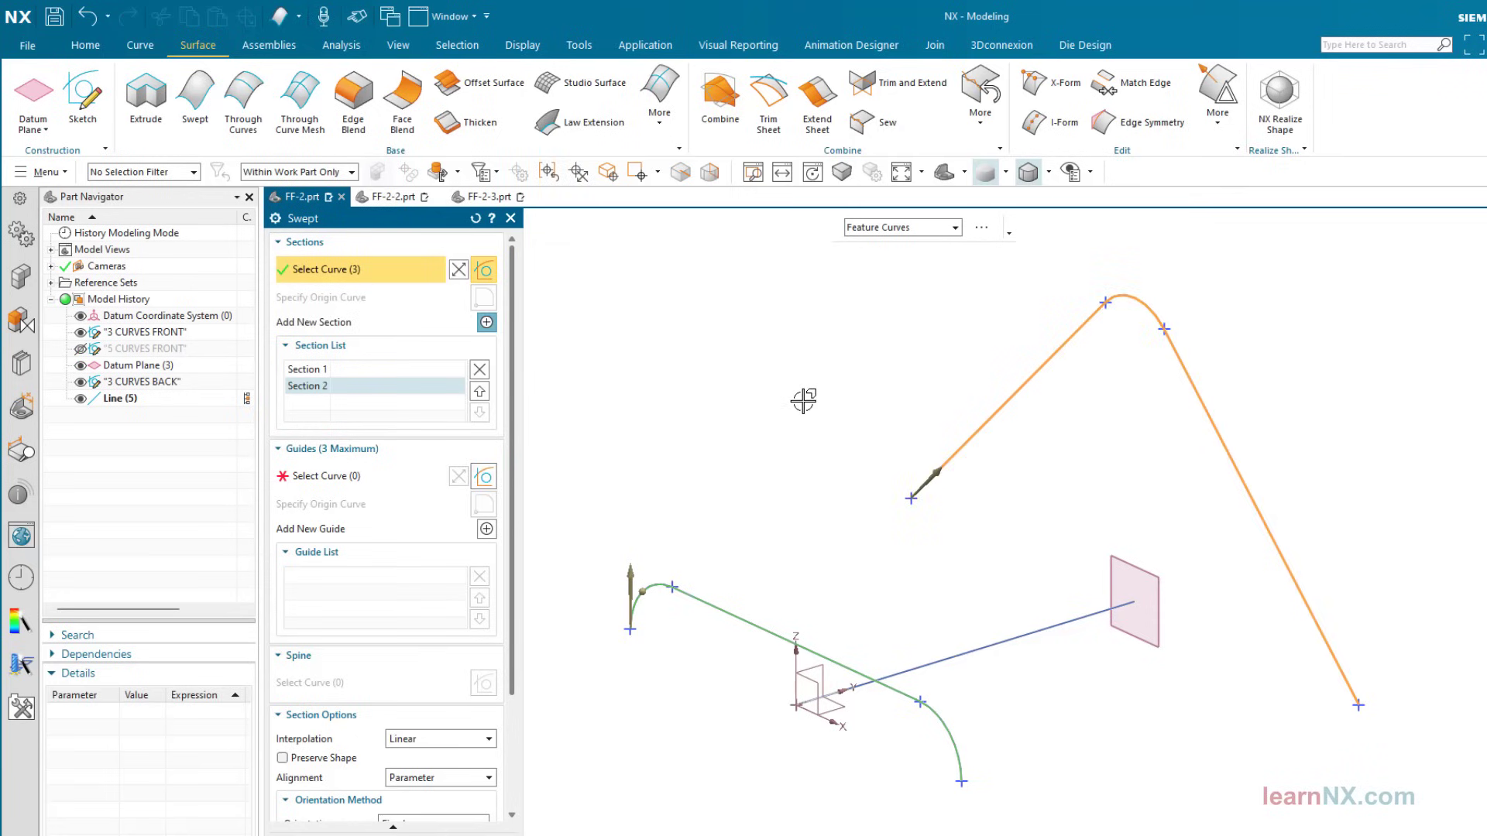
{"action": "left_click", "coordinate": [380, 475]}
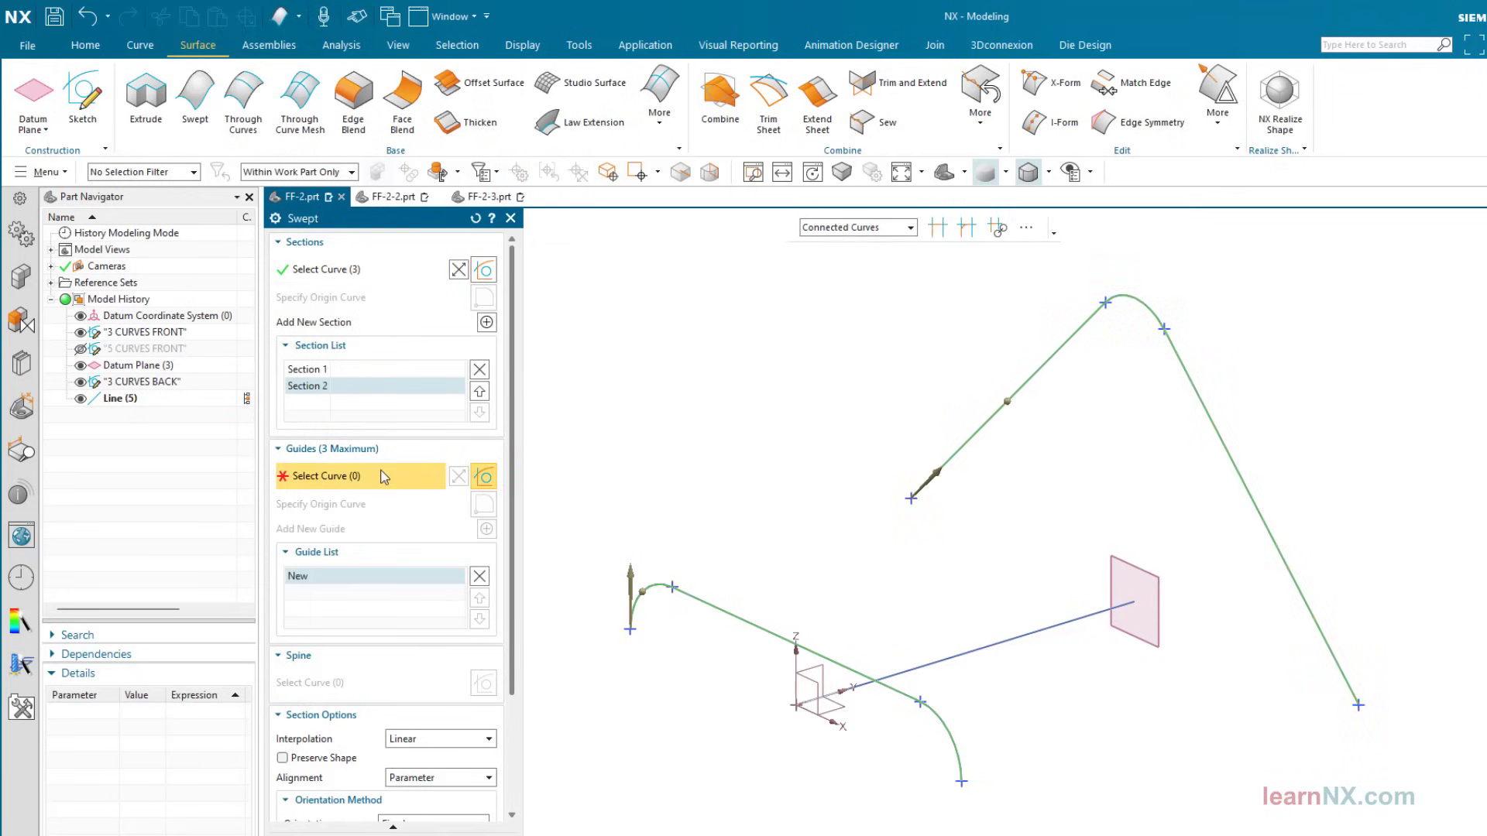
{"action": "left_click", "coordinate": [1050, 622]}
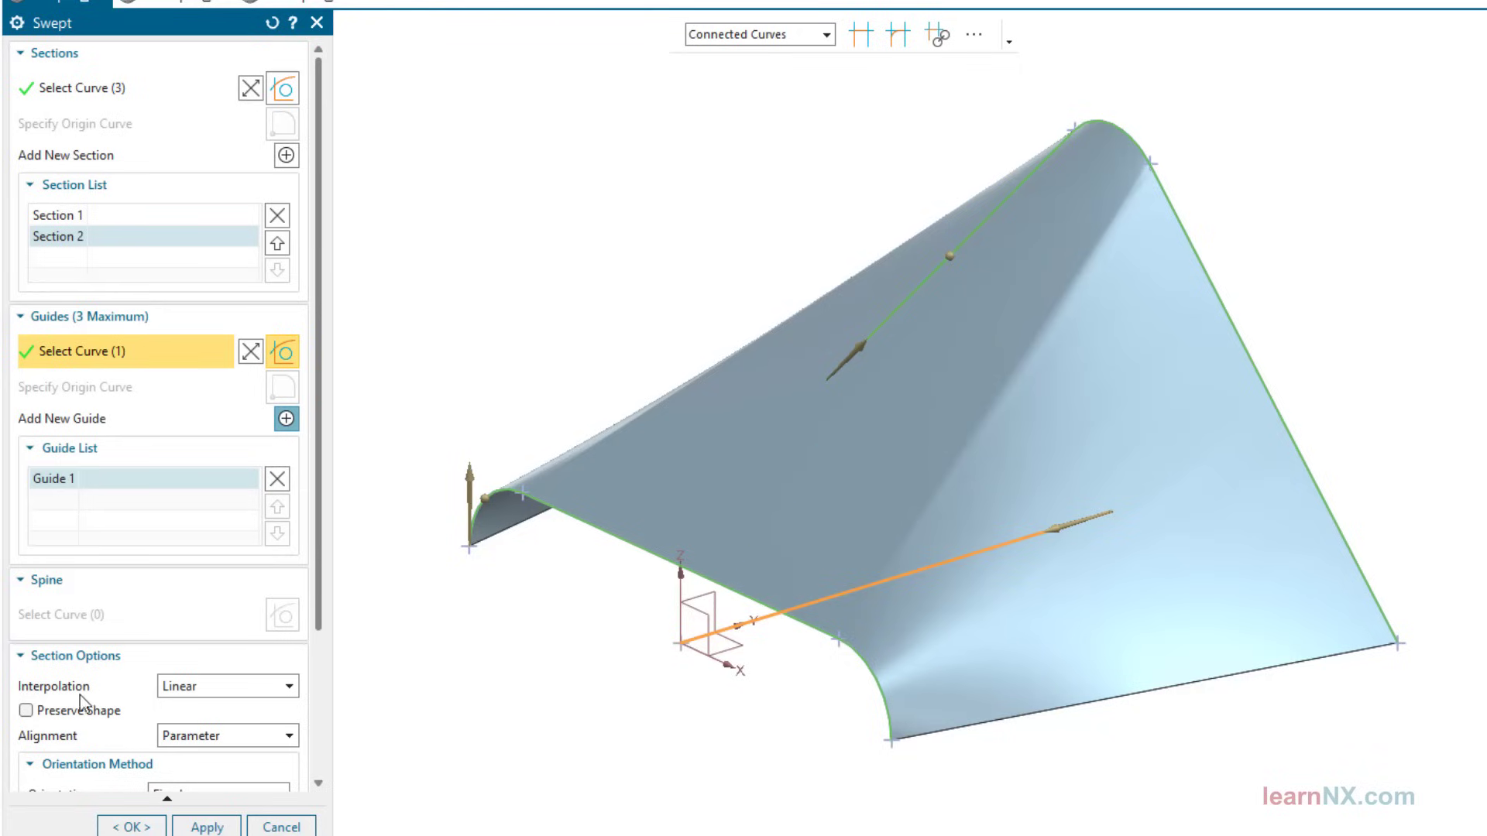
- Enable Preserve Shape for the sweep's sections, and change their alignment to Arc Length
{"action": "left_click", "coordinate": [26, 710]}
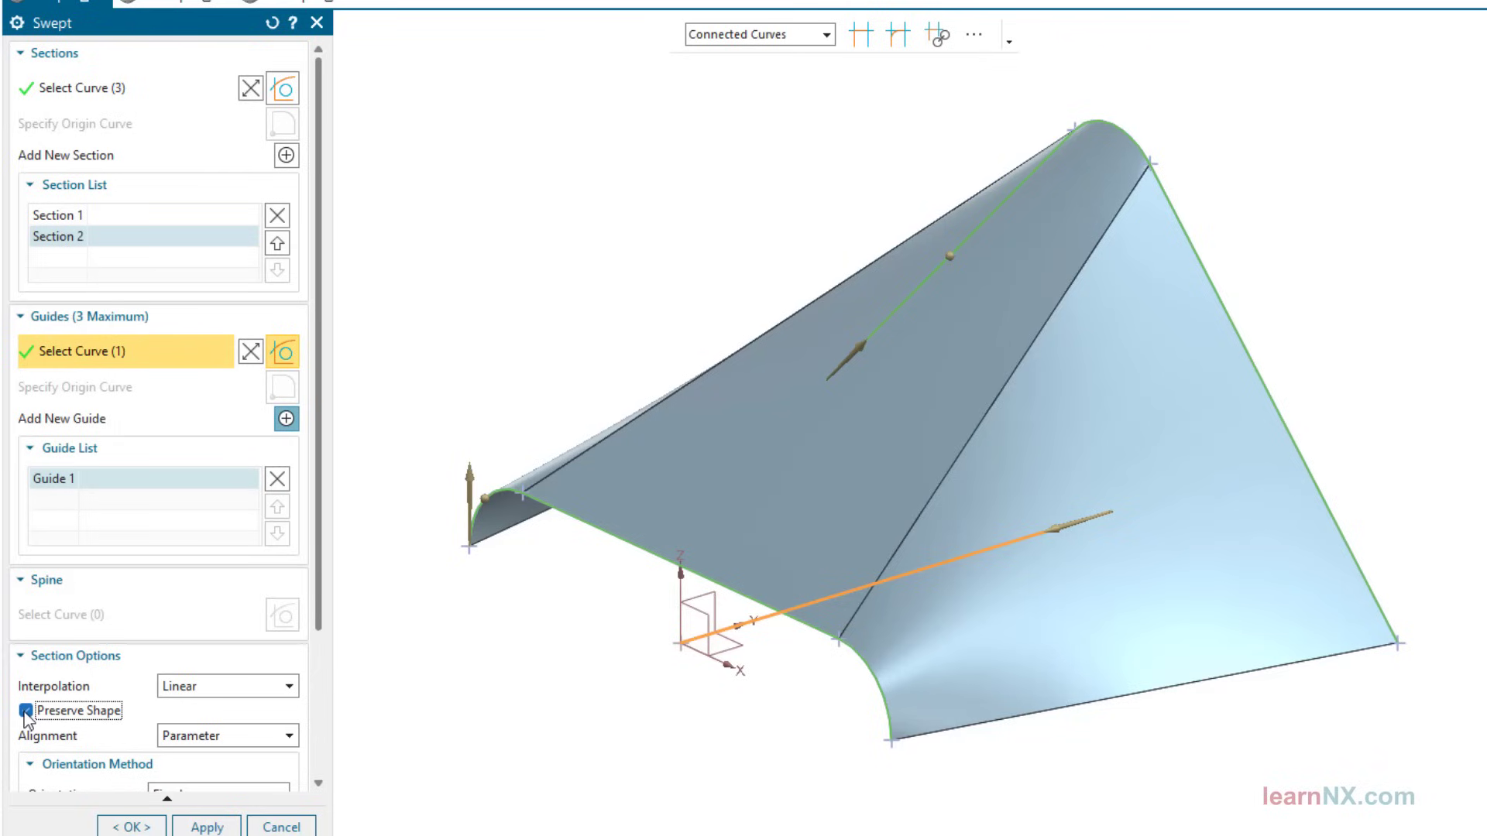
{"action": "middle_click_drag", "start_coordinate": [624, 689], "coordinate": [629, 693]}
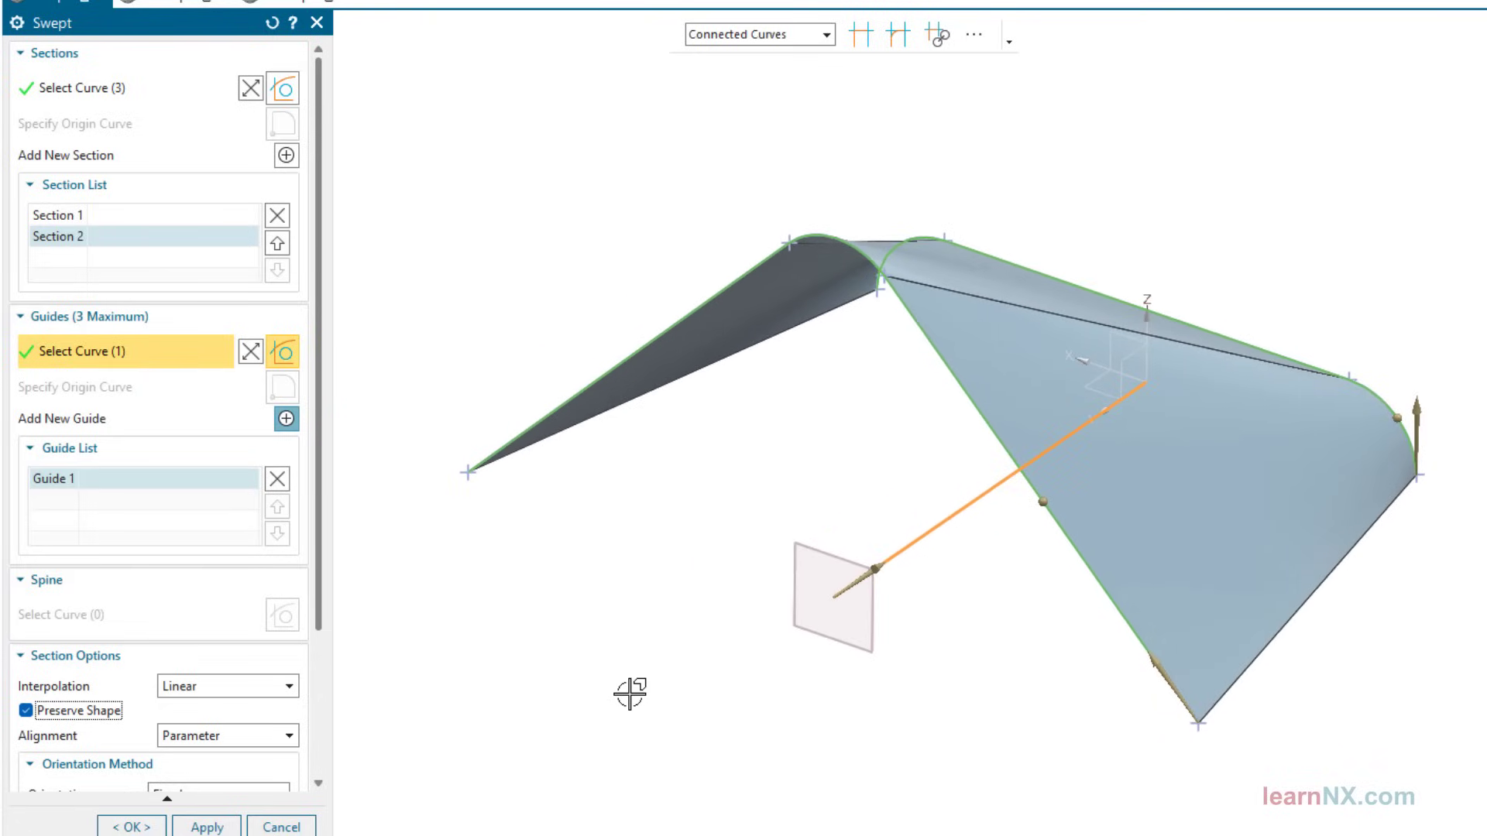
{"action": "left_click", "coordinate": [264, 739]}
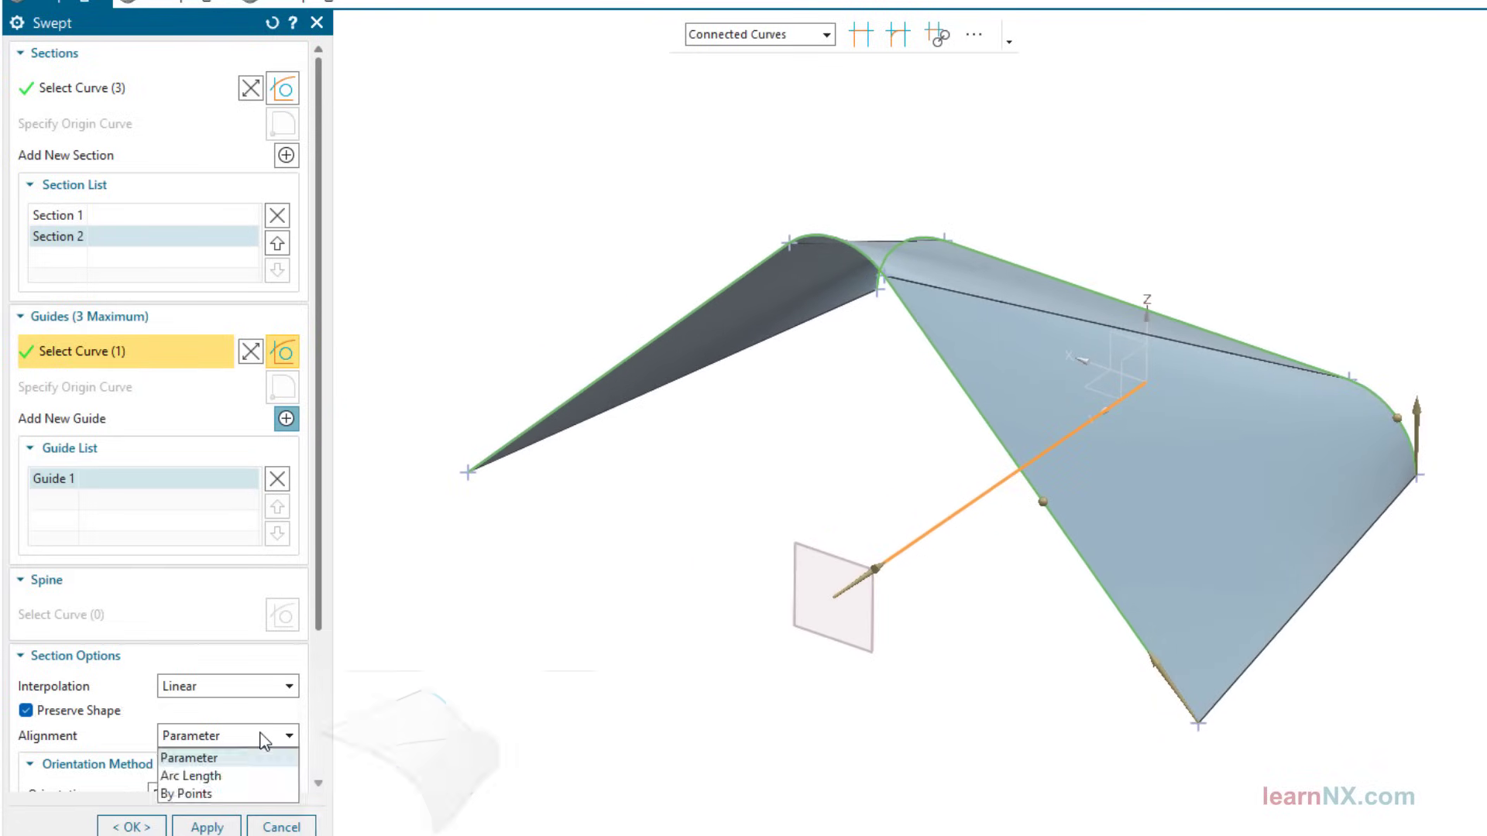
{"action": "left_click", "coordinate": [235, 775]}
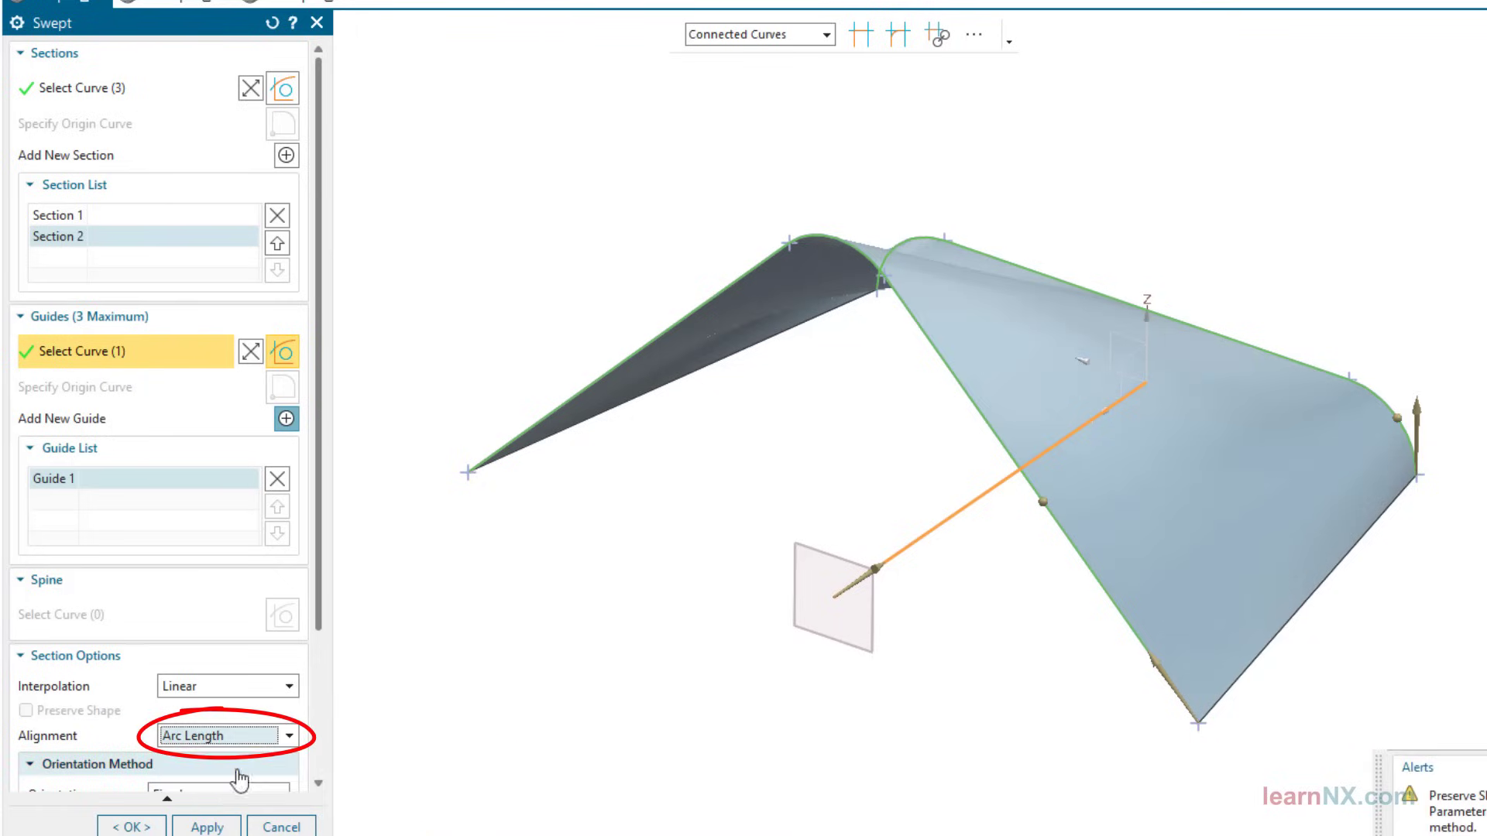
{"action": "middle_click_drag", "start_coordinate": [473, 688], "coordinate": [466, 686]}
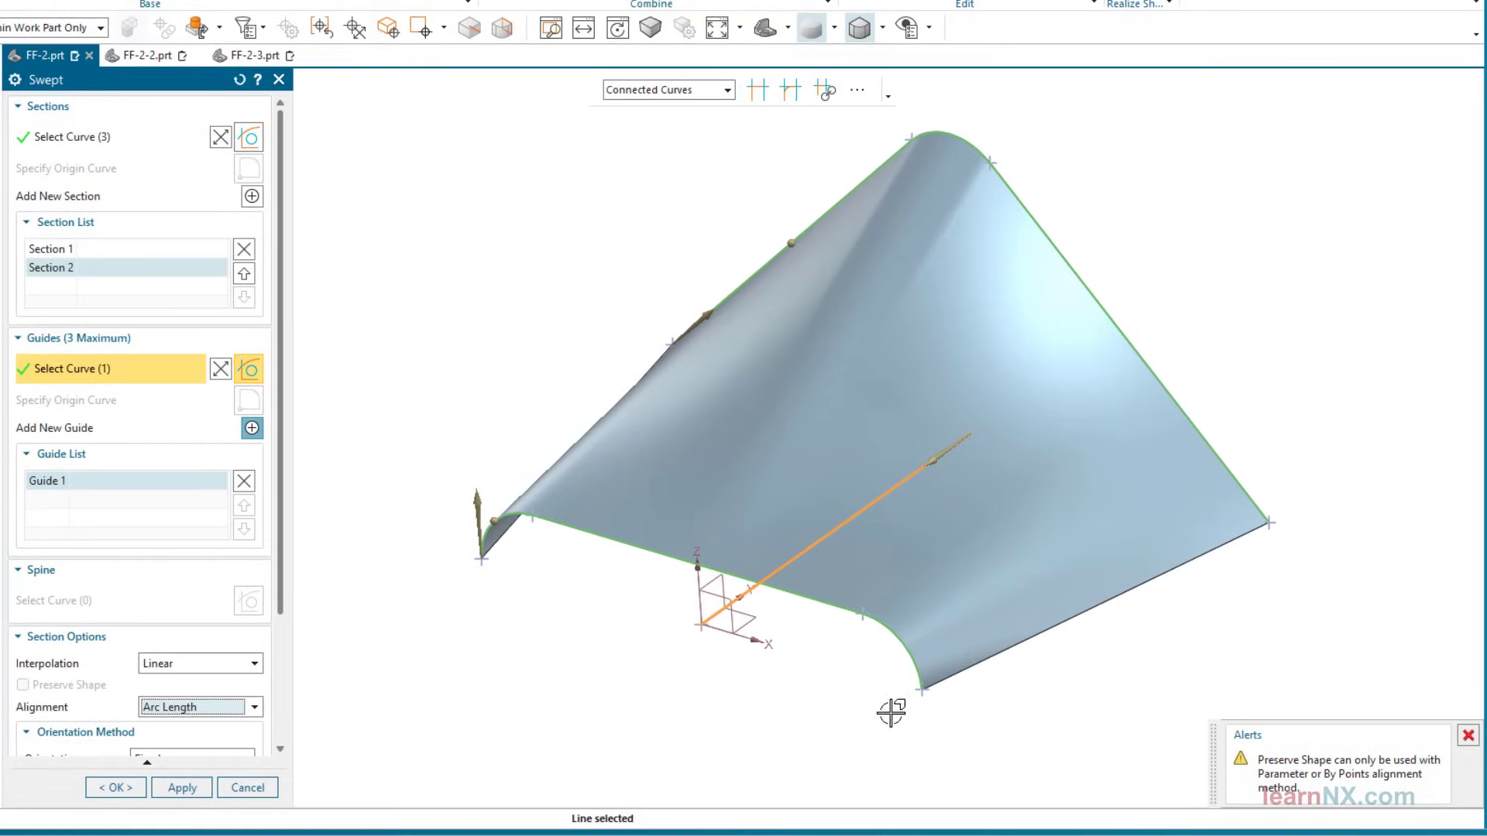
{"action": "left_click", "coordinate": [1467, 734]}
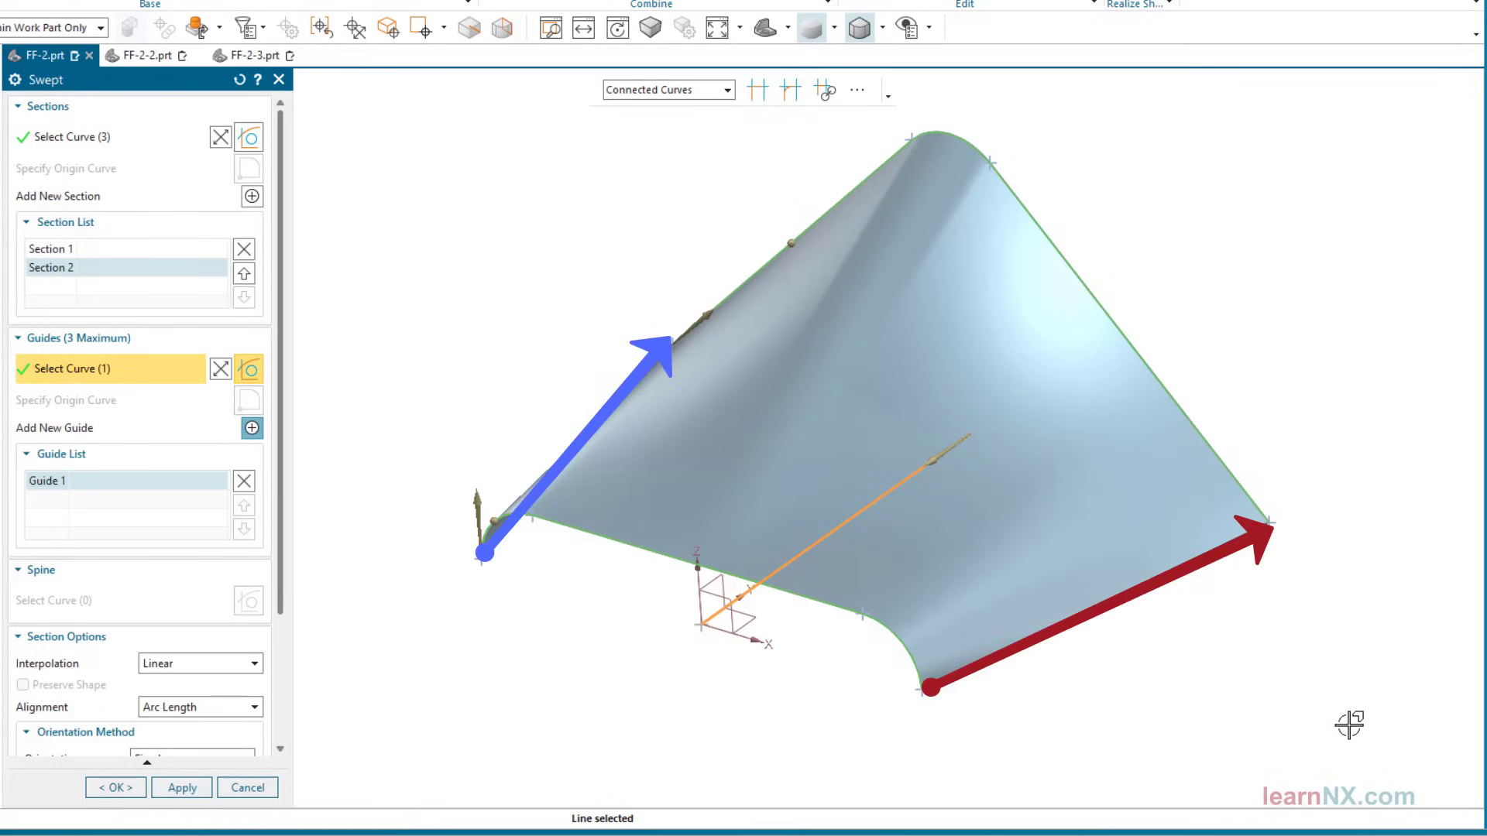
- Set the sweep's section interpolation to Cubic and create the surface
{"action": "key", "text": "F8"}
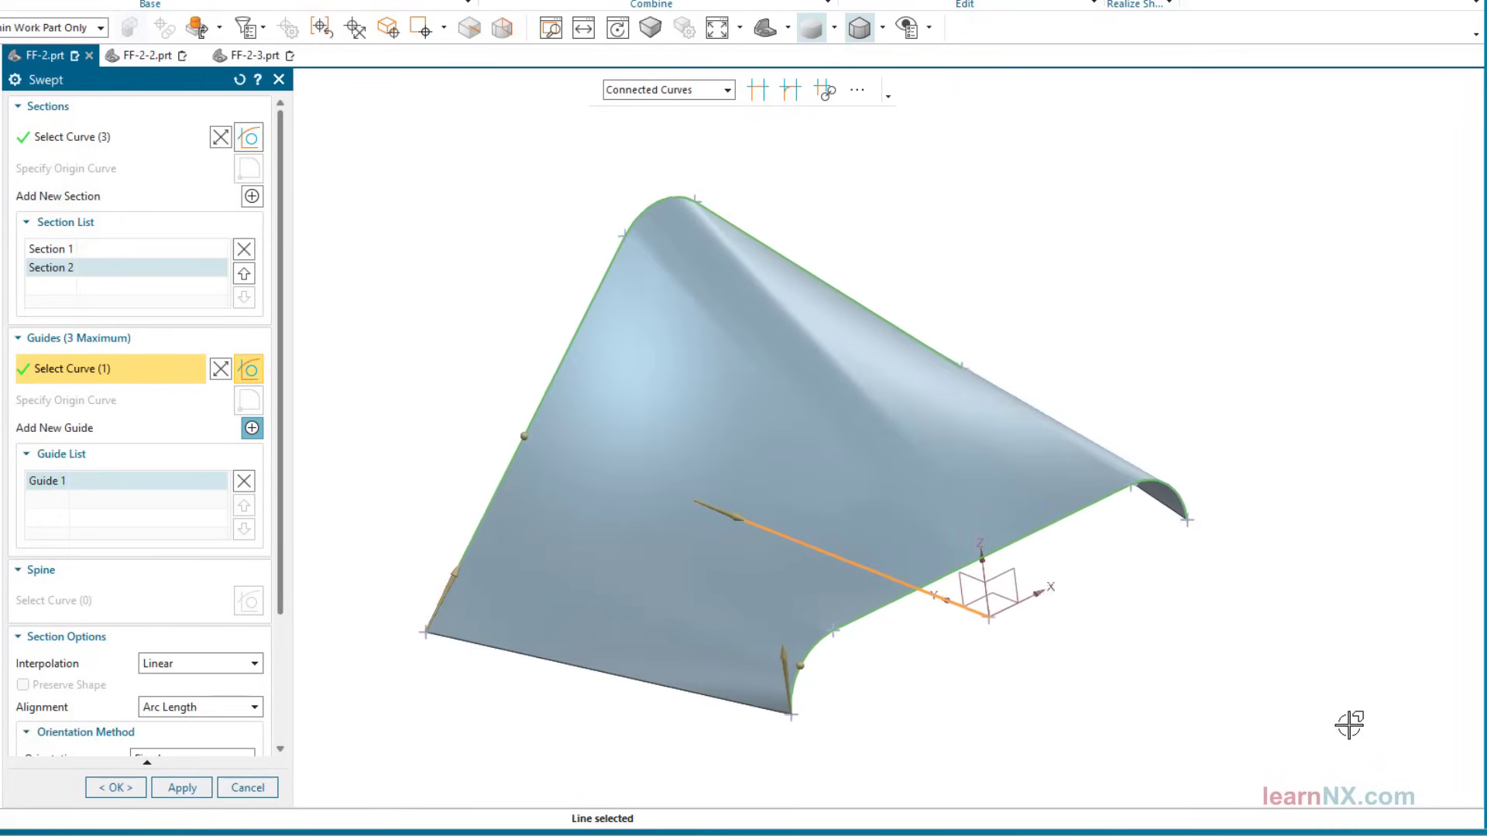
{"action": "left_click", "coordinate": [230, 671]}
{"action": "left_click", "coordinate": [206, 697]}
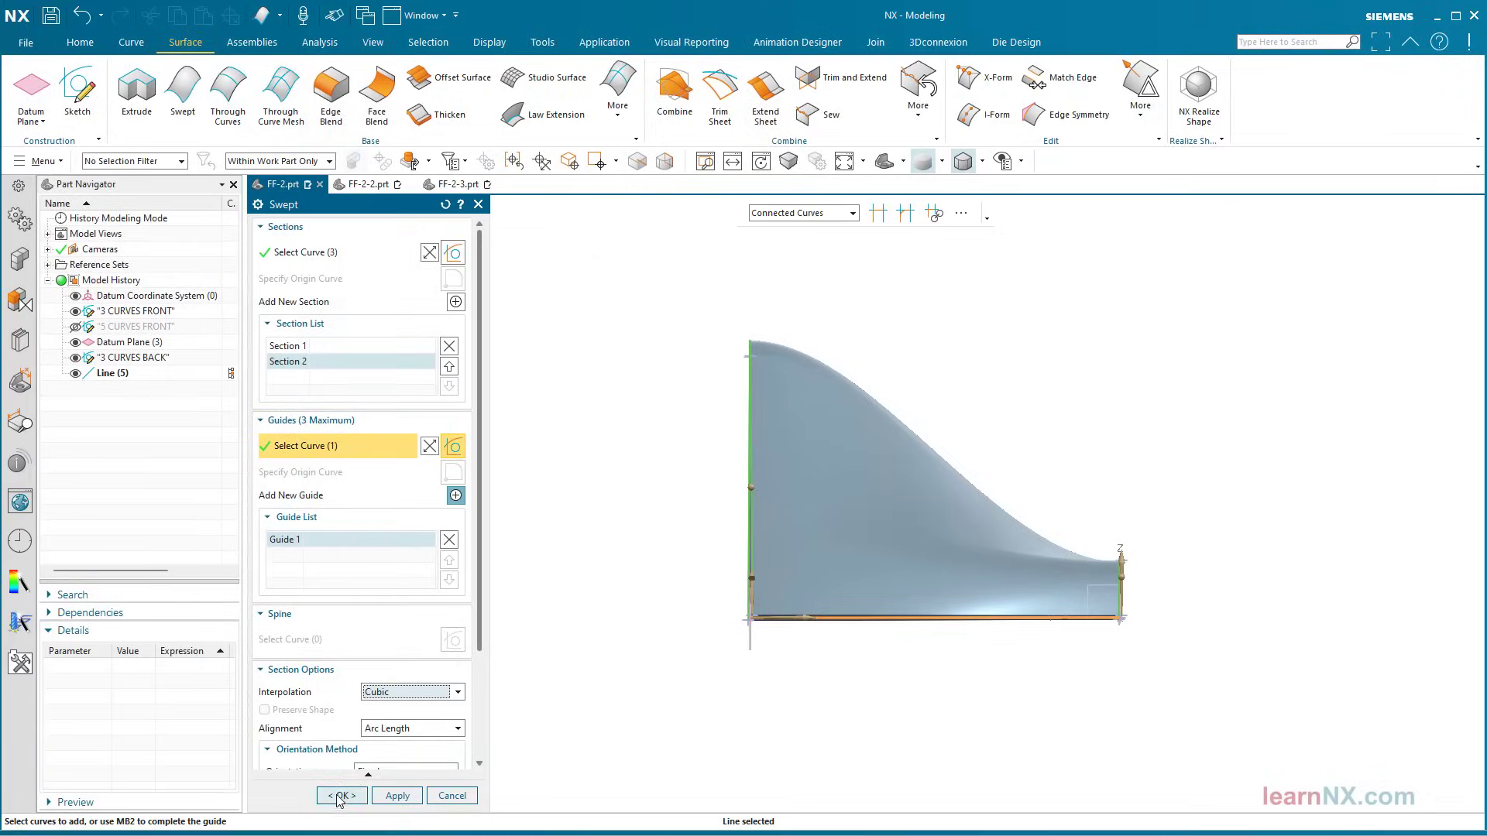
{"action": "left_click", "coordinate": [341, 795]}
- Set the guide line's End - Z value to 20
{"action": "left_click", "coordinate": [160, 378]}
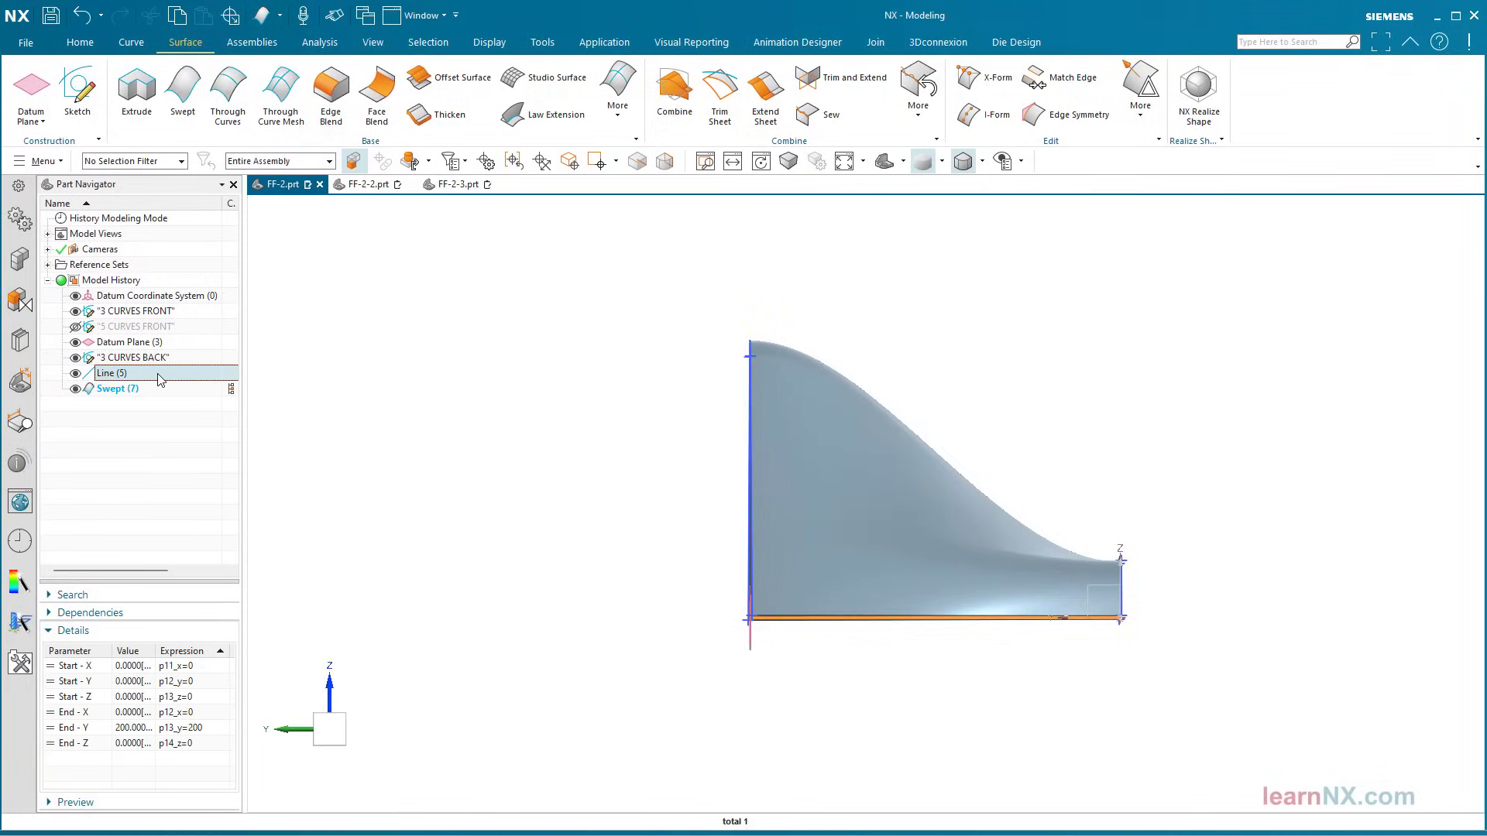
{"action": "left_click", "coordinate": [212, 742]}
{"action": "left_click", "coordinate": [276, 713]}
{"action": "type", "text": "2"}
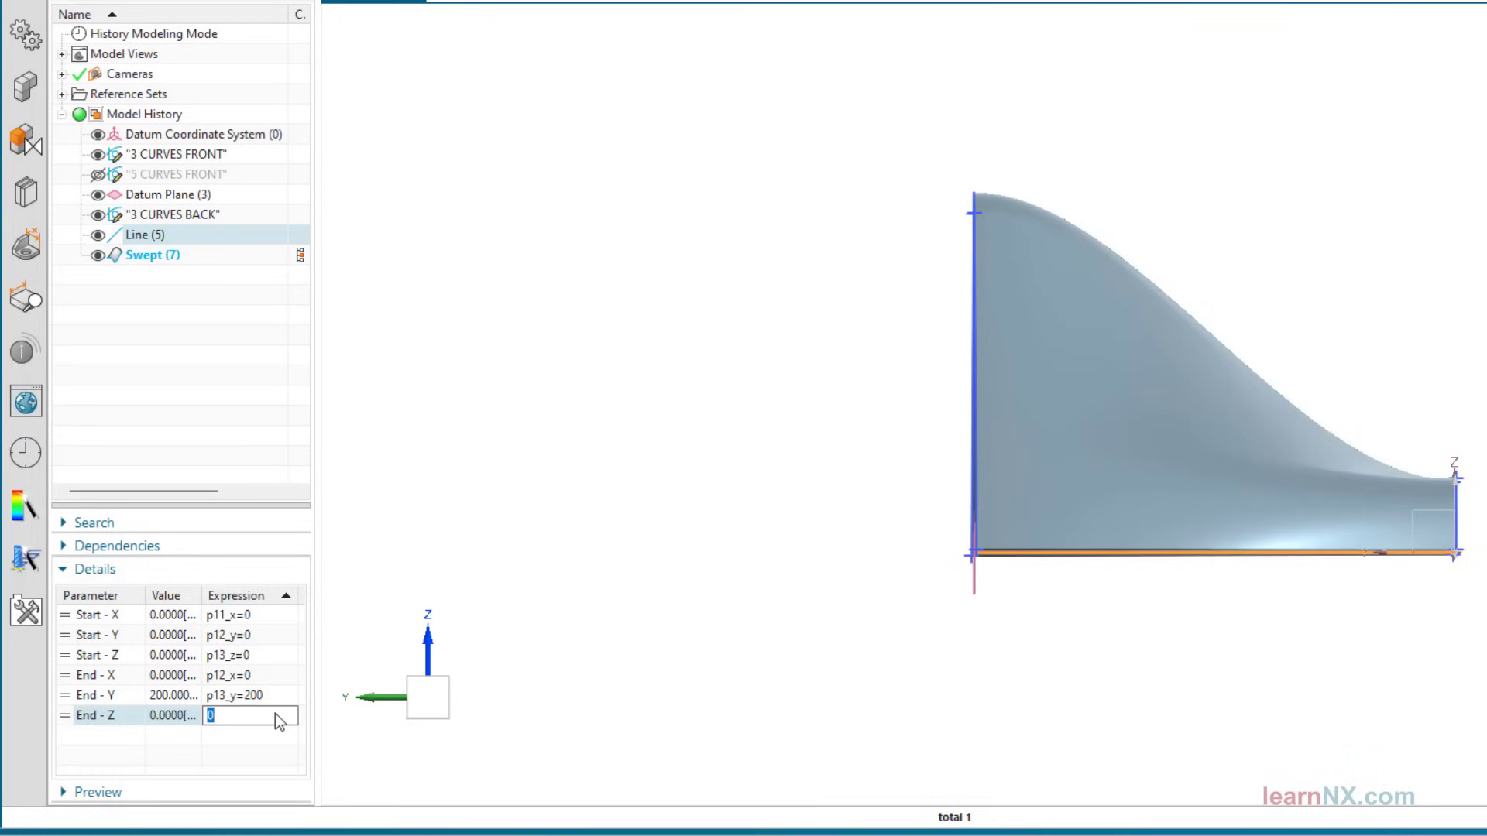
{"action": "type", "text": "0"}
{"action": "key", "text": "Return"}
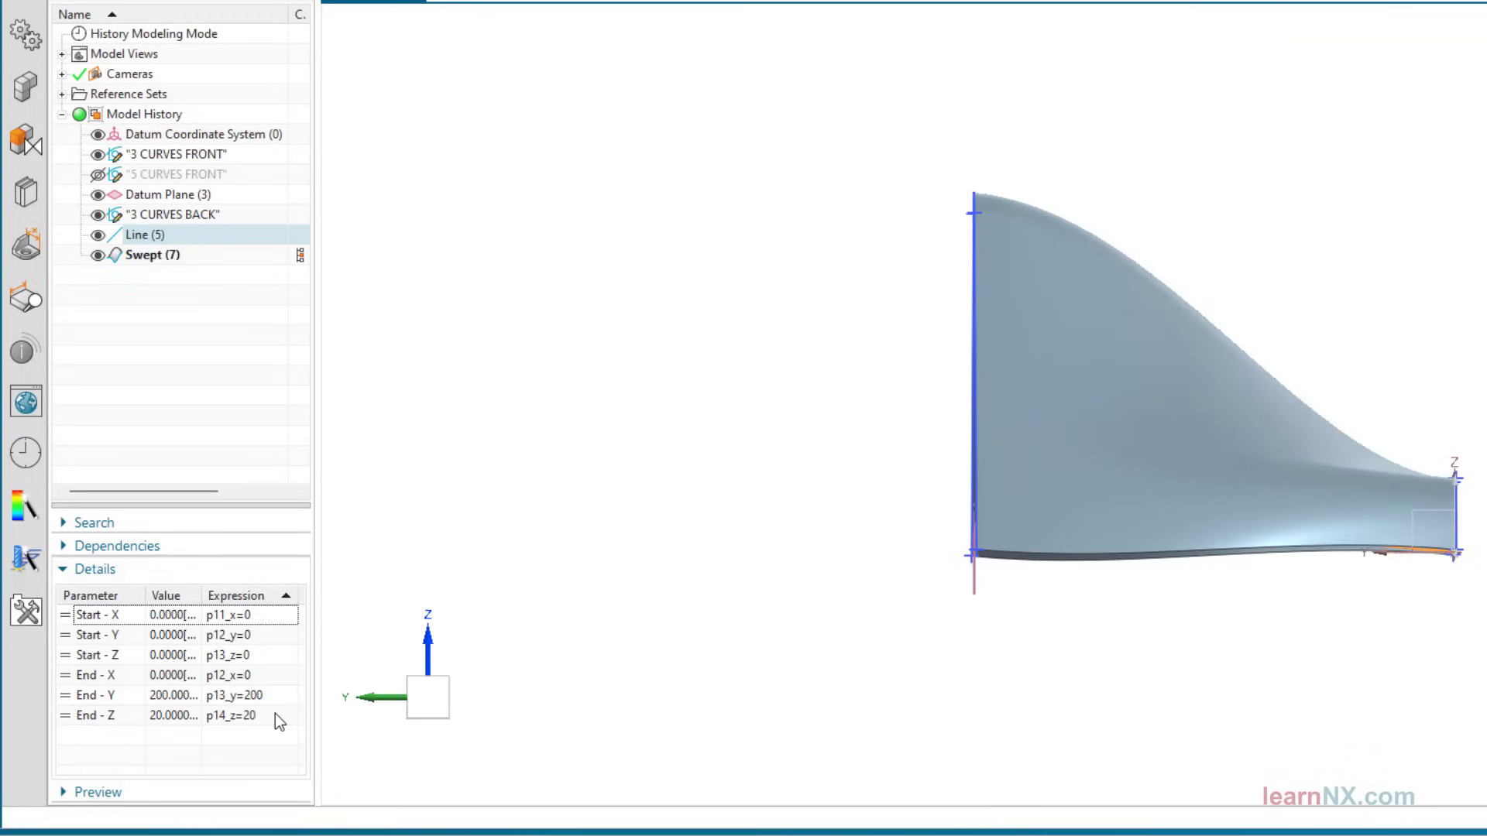
- Set the guide line's End - Z value to -20
{"action": "key", "text": "F8"}
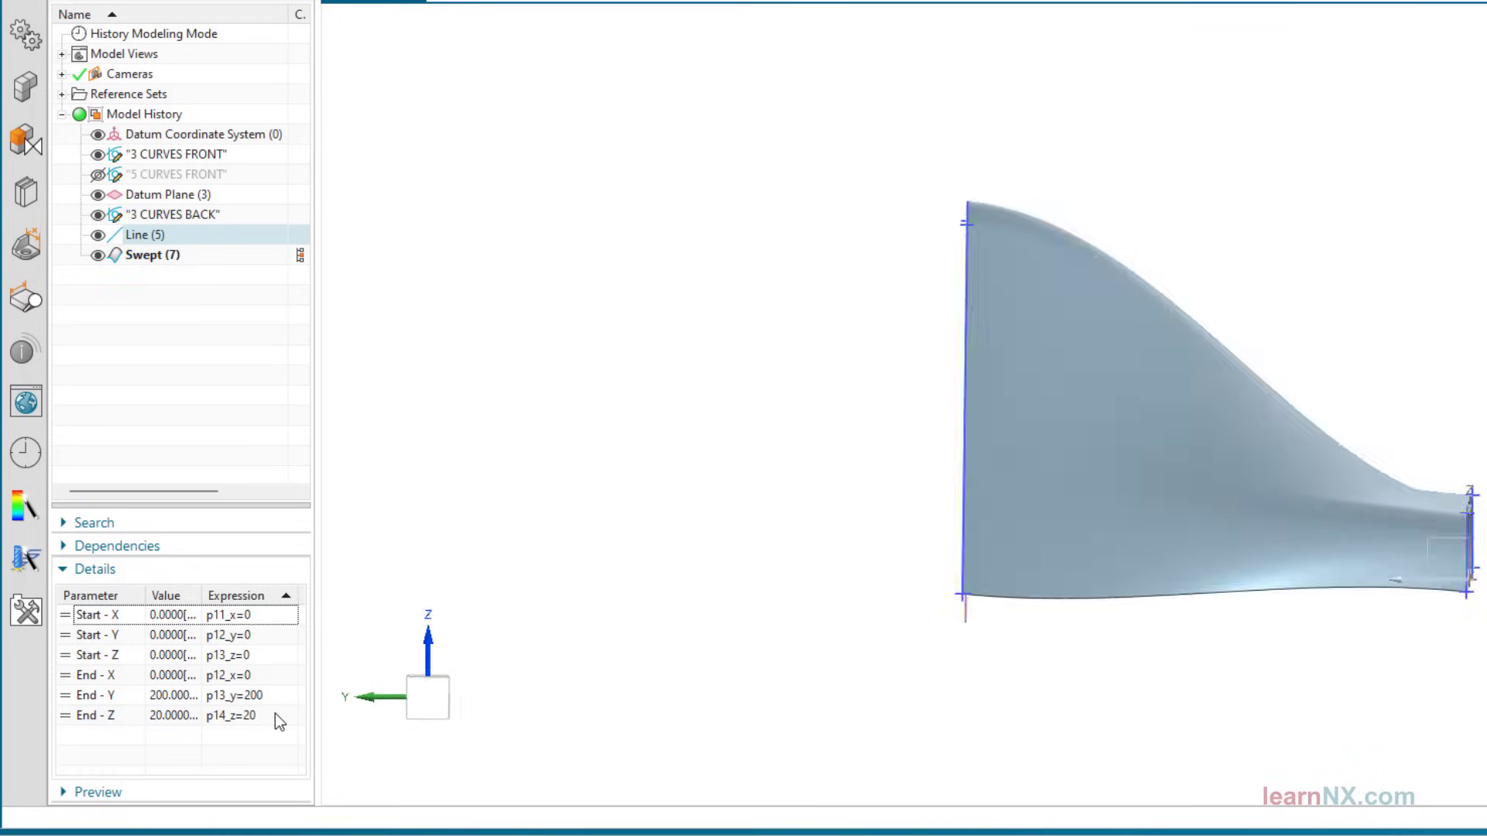
{"action": "left_click", "coordinate": [259, 714]}
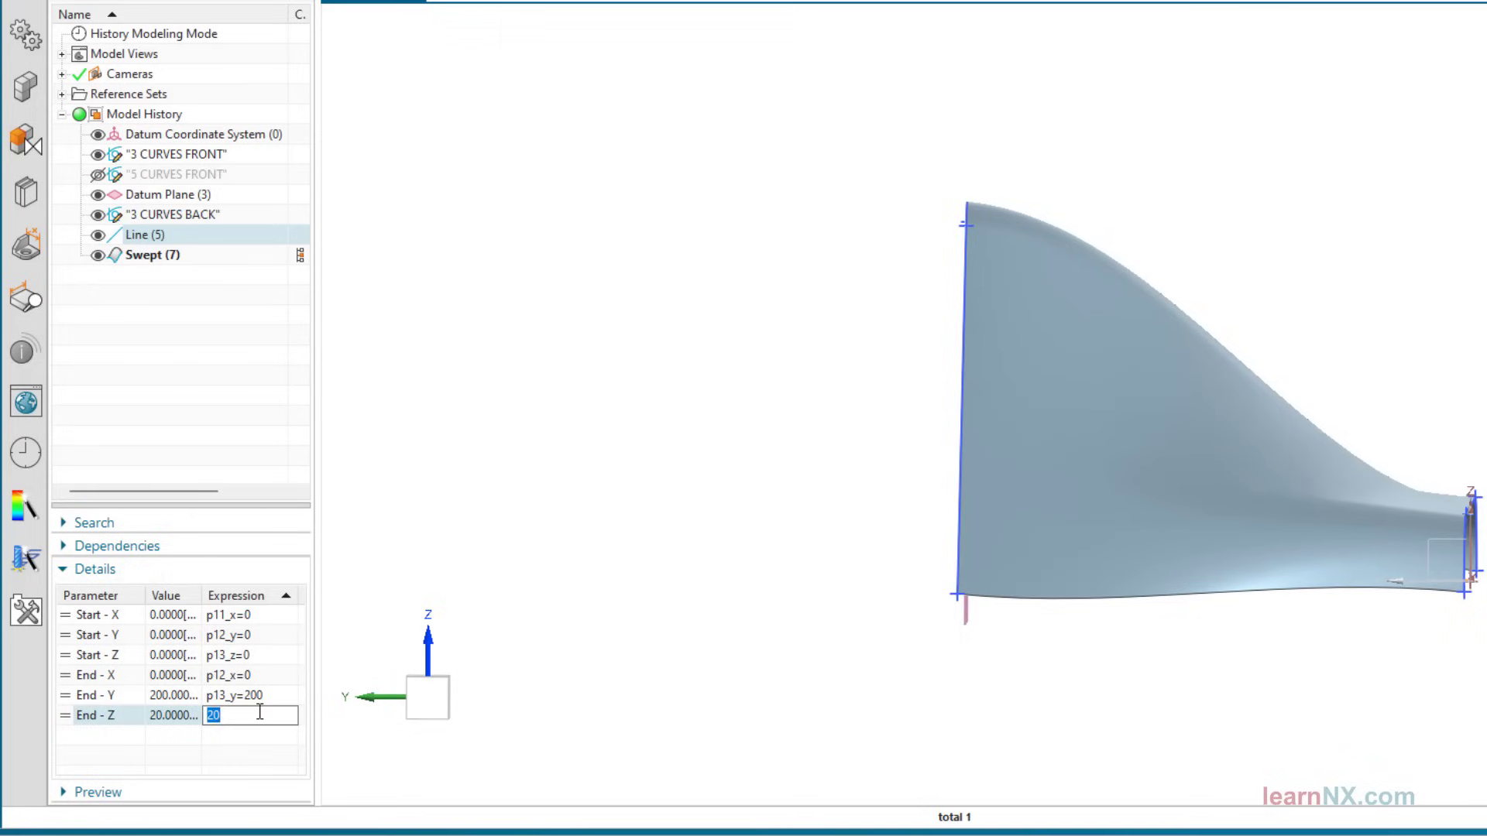
{"action": "type", "text": "-20"}
{"action": "key", "text": "Return"}
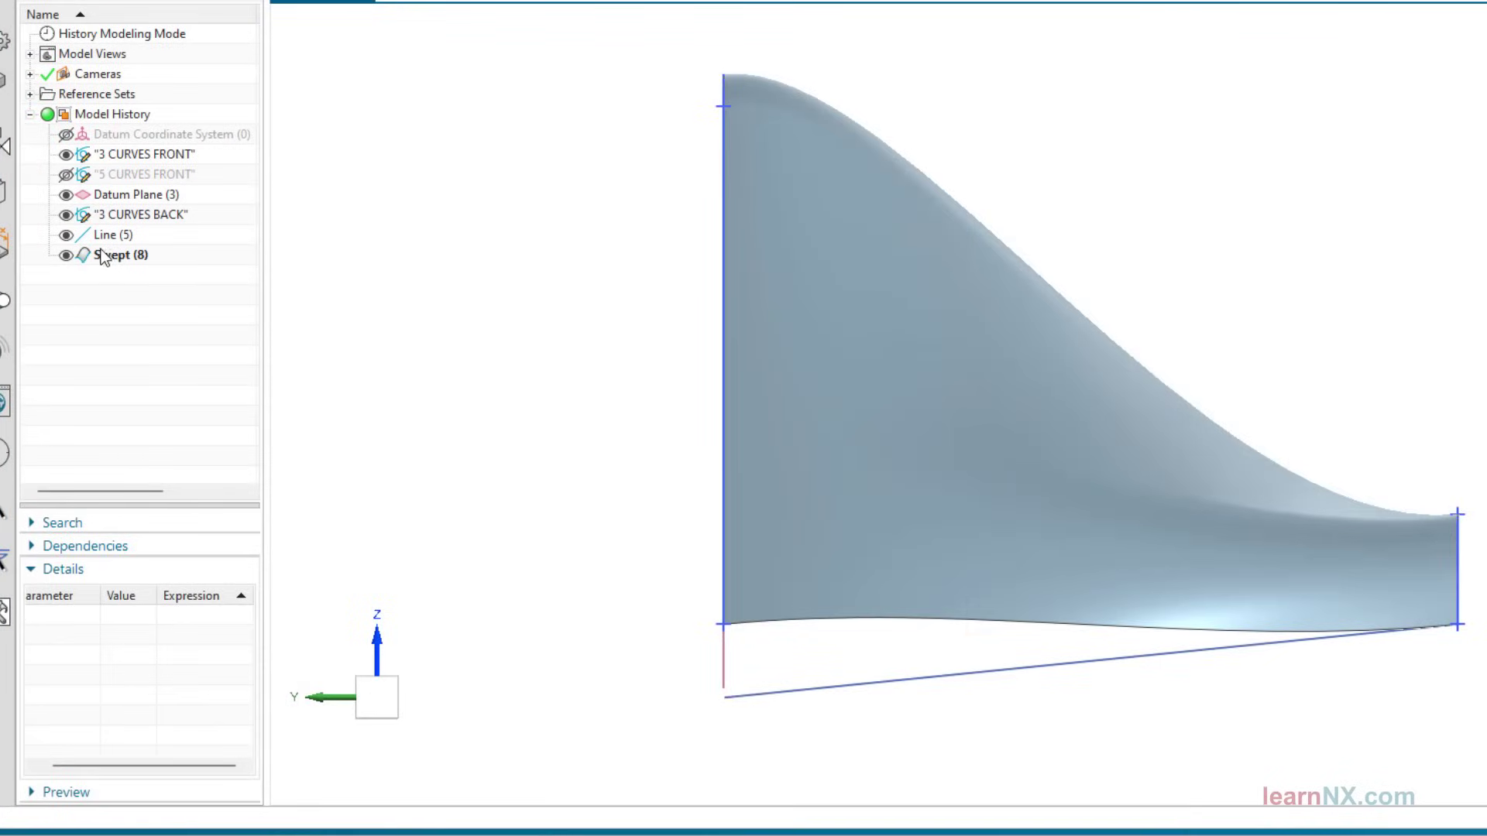
- Edit the Swept feature to use Linear interpolation between its sections
{"action": "double_click", "coordinate": [113, 256]}
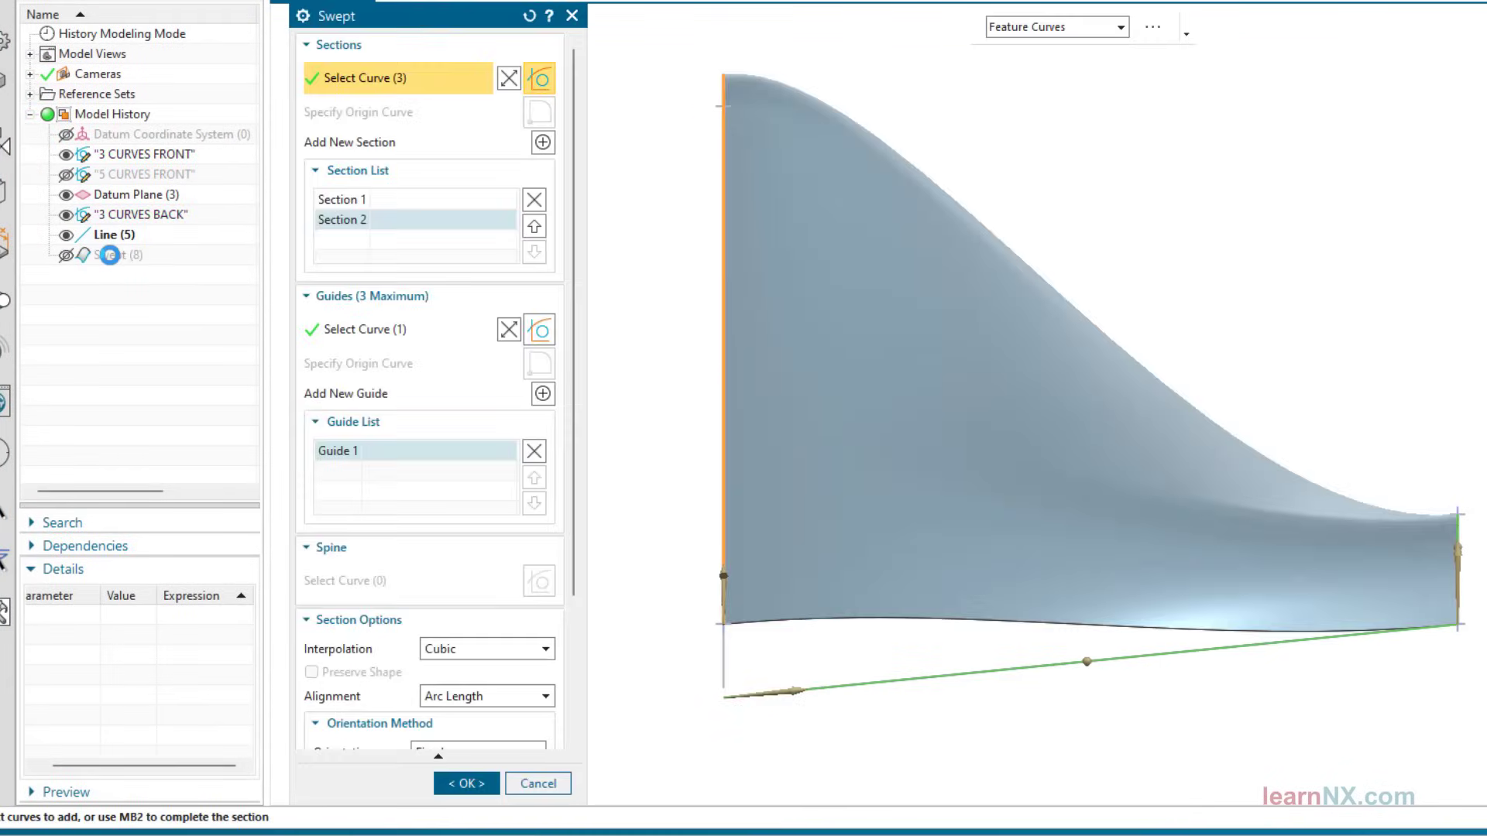
{"action": "left_click", "coordinate": [481, 649]}
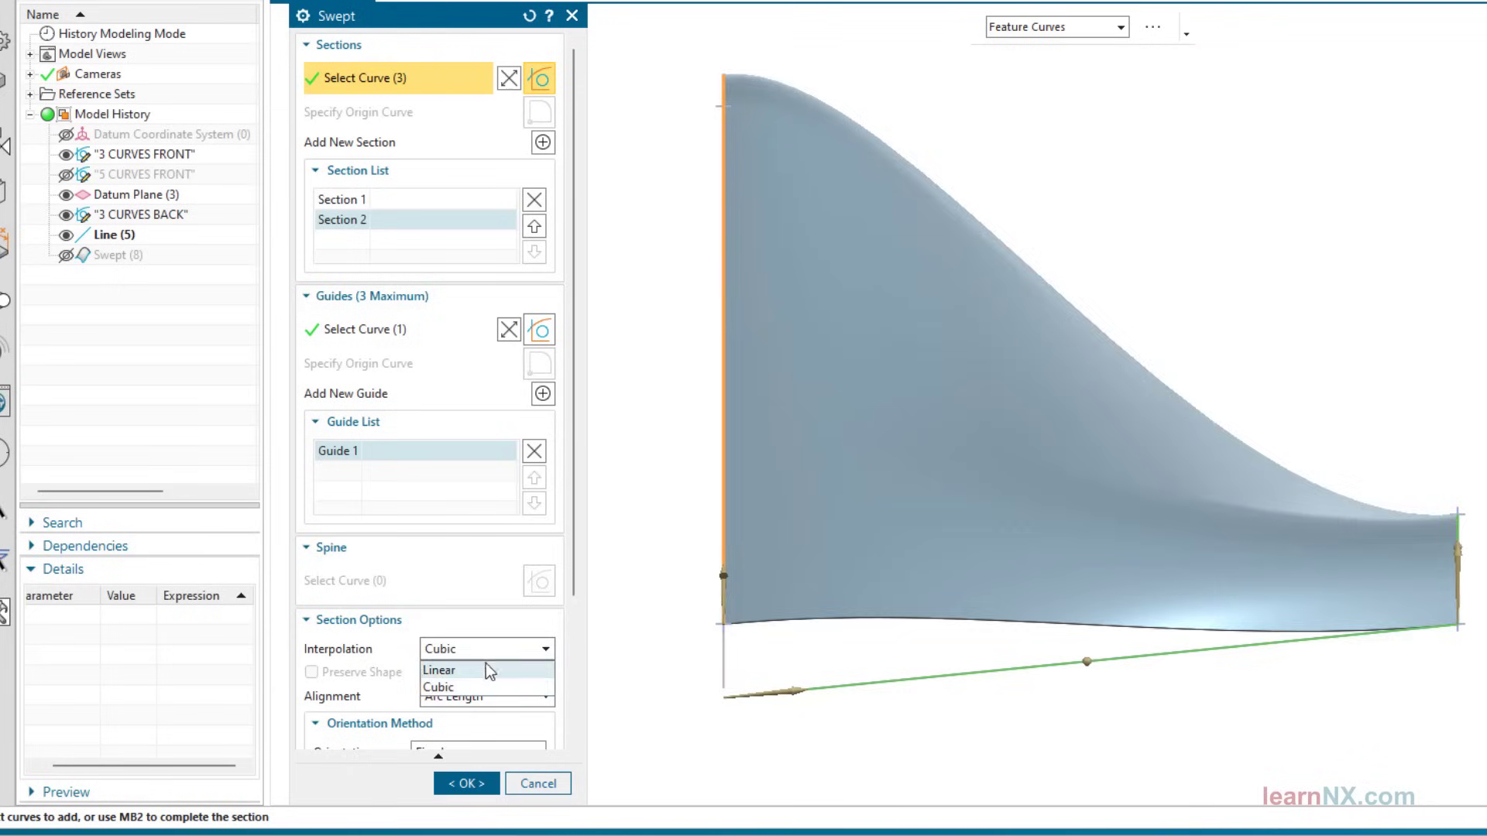
{"action": "left_click", "coordinate": [486, 664]}
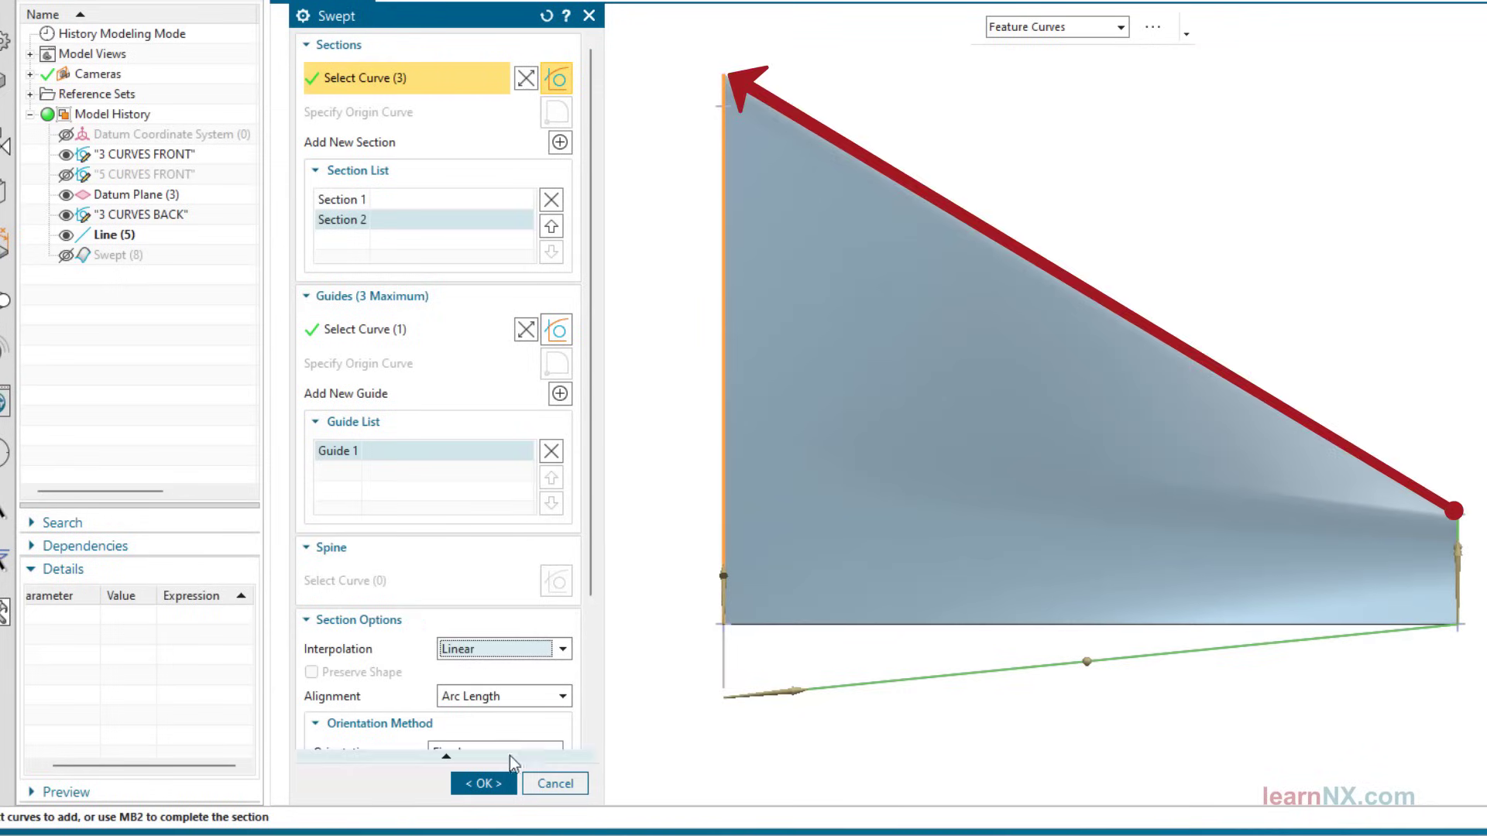
{"action": "left_click", "coordinate": [499, 783]}
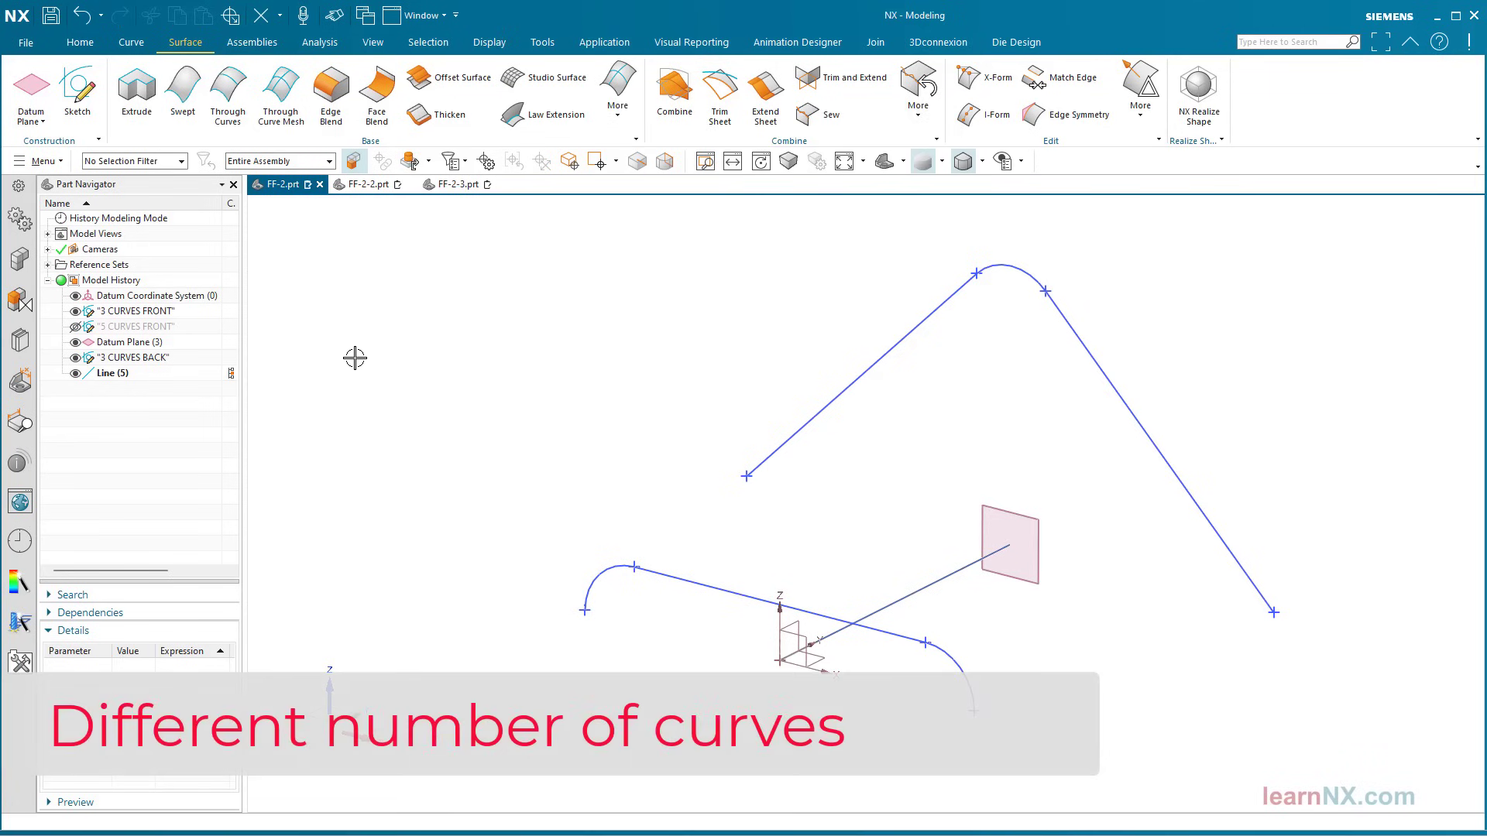
- Show the "5 CURVES FRONT" sketch in place of "3 CURVES FRONT" and set its object color to red
{"action": "left_click", "coordinate": [76, 327]}
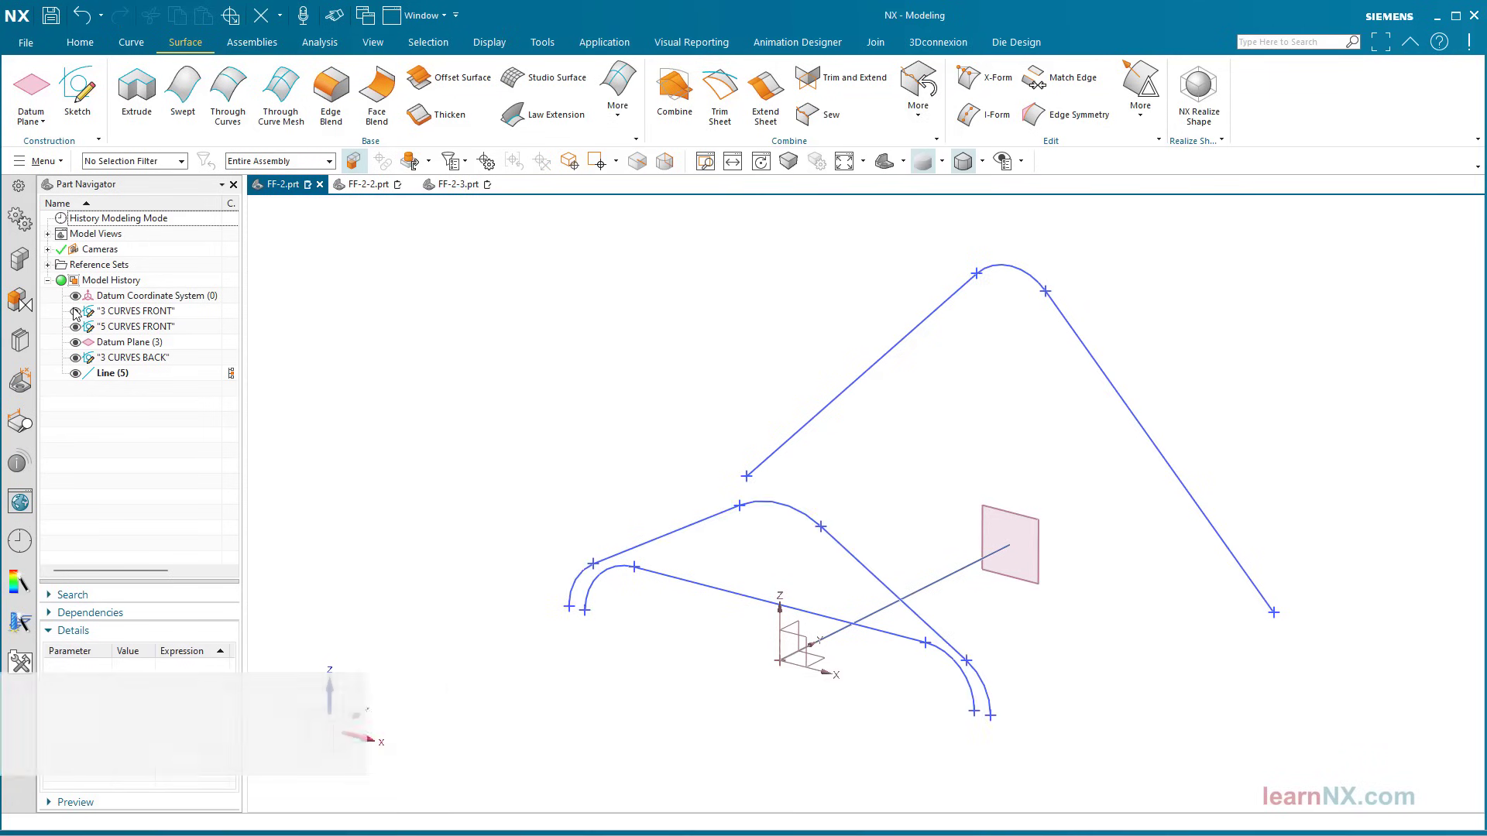
{"action": "left_click", "coordinate": [76, 311]}
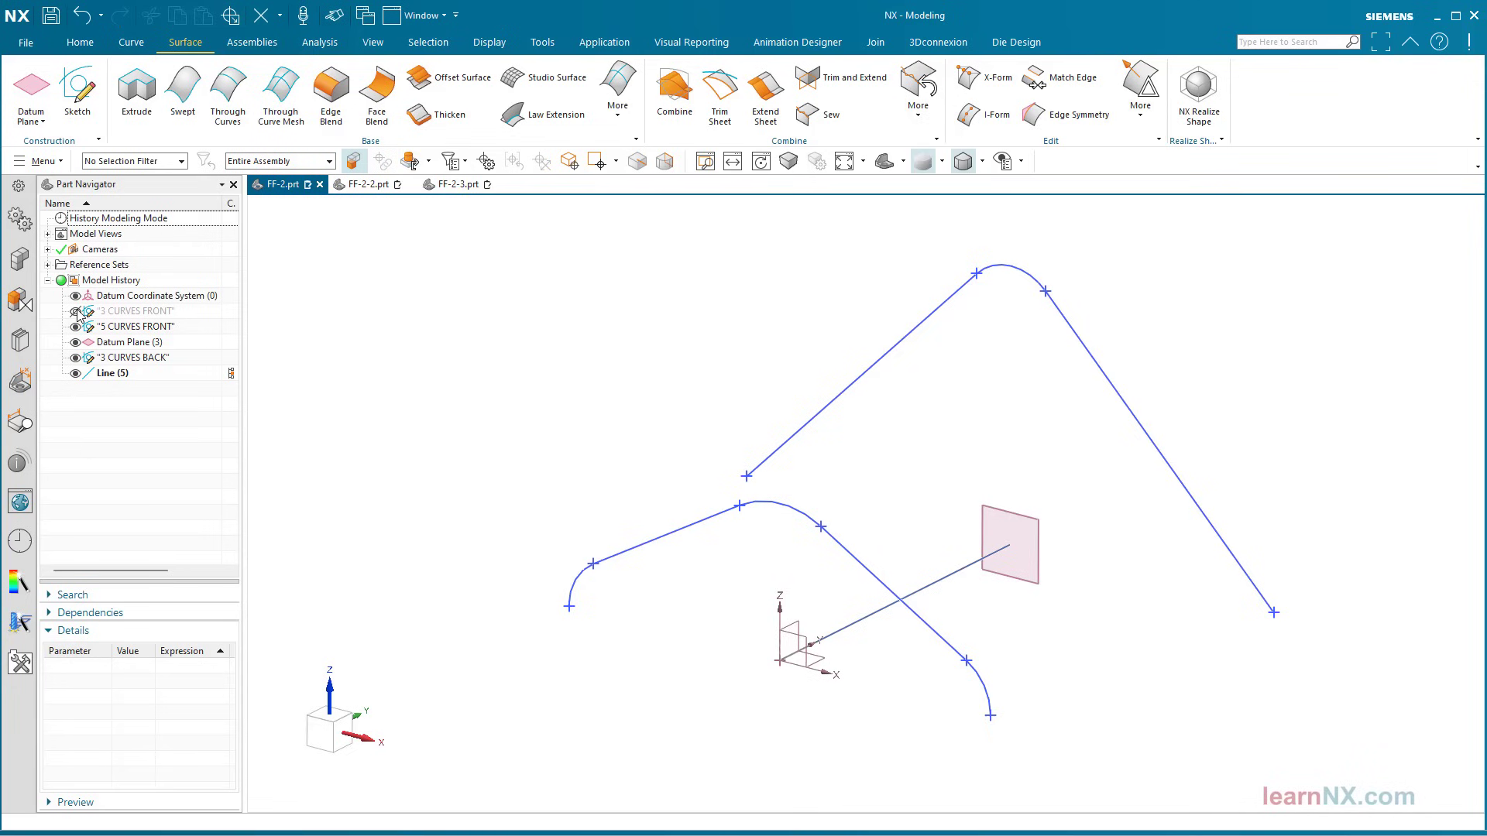
{"action": "right_click", "coordinate": [632, 547]}
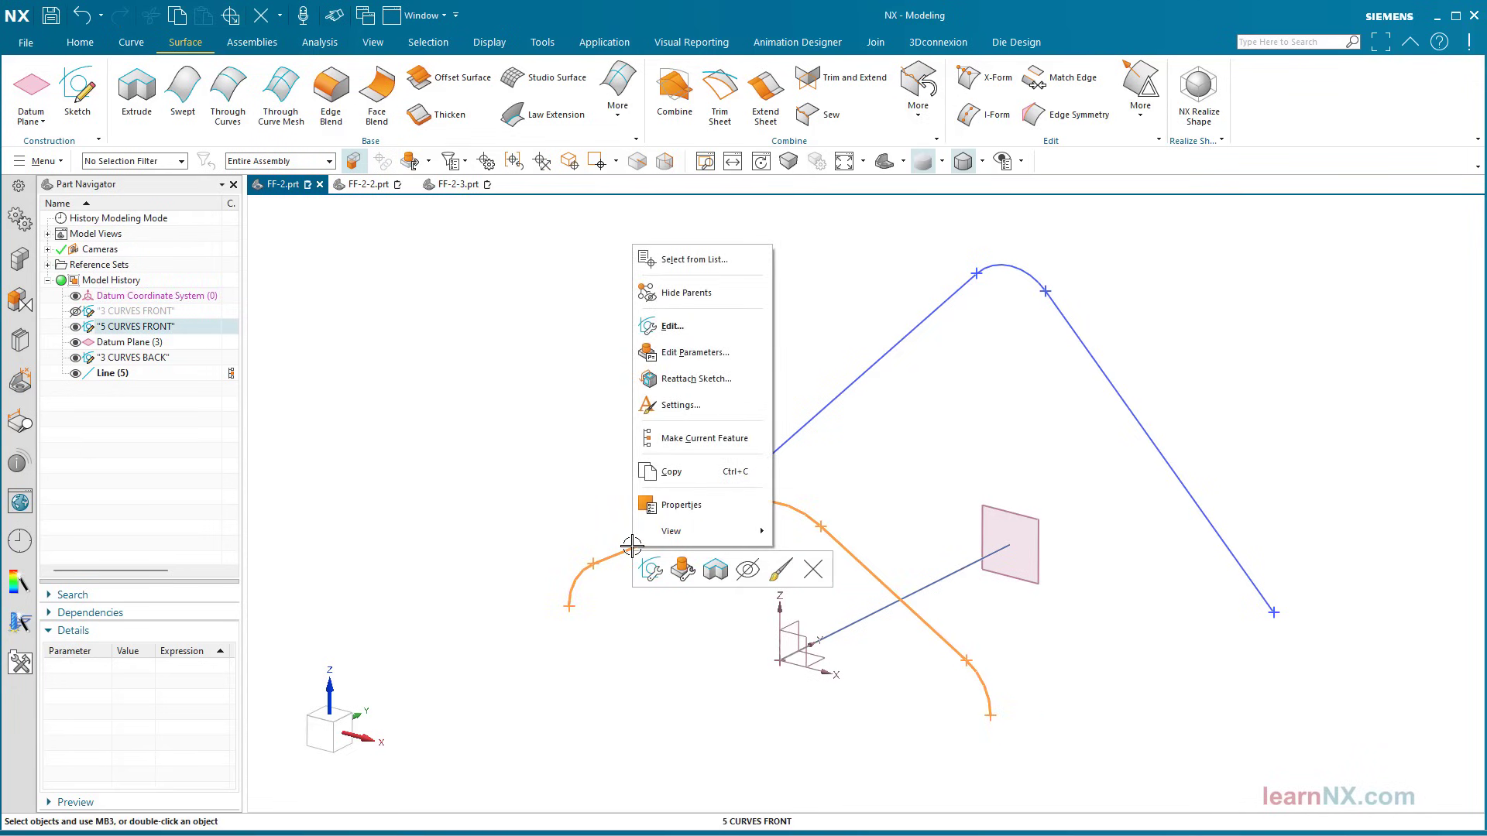
{"action": "left_click", "coordinate": [780, 571]}
{"action": "left_click", "coordinate": [448, 300]}
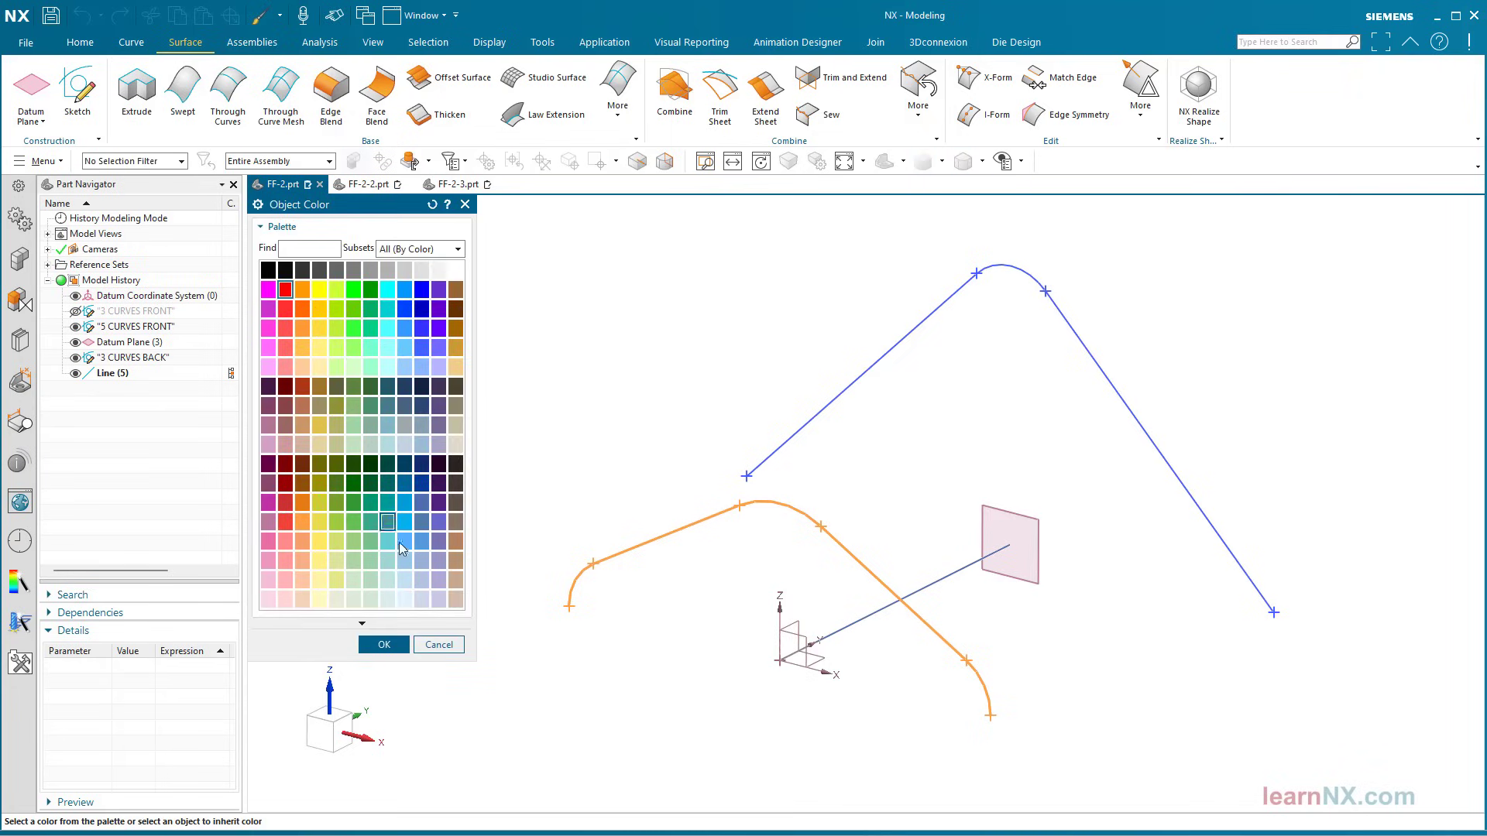
{"action": "left_click", "coordinate": [401, 653]}
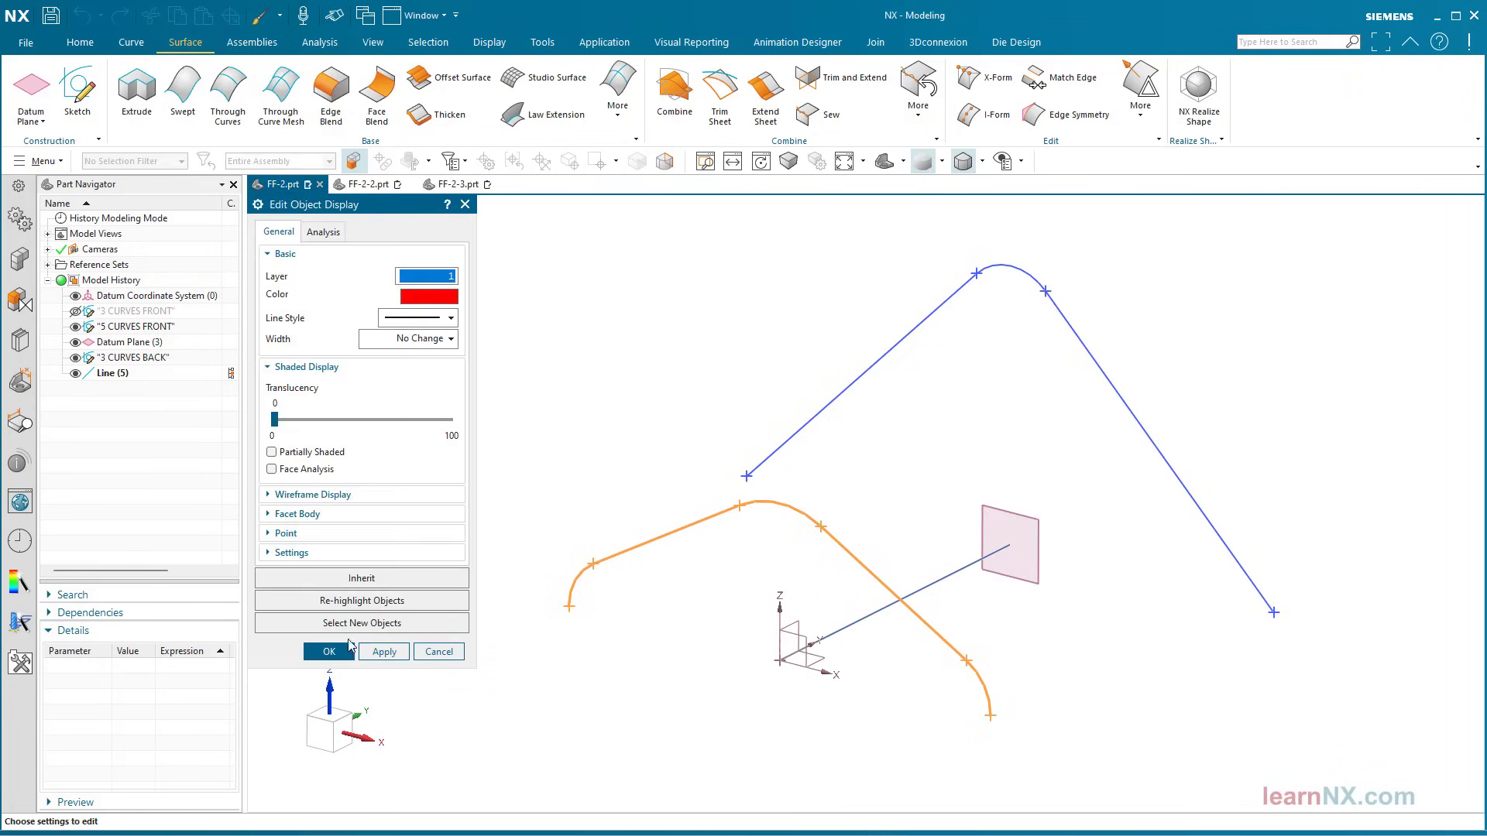
{"action": "left_click", "coordinate": [347, 651]}
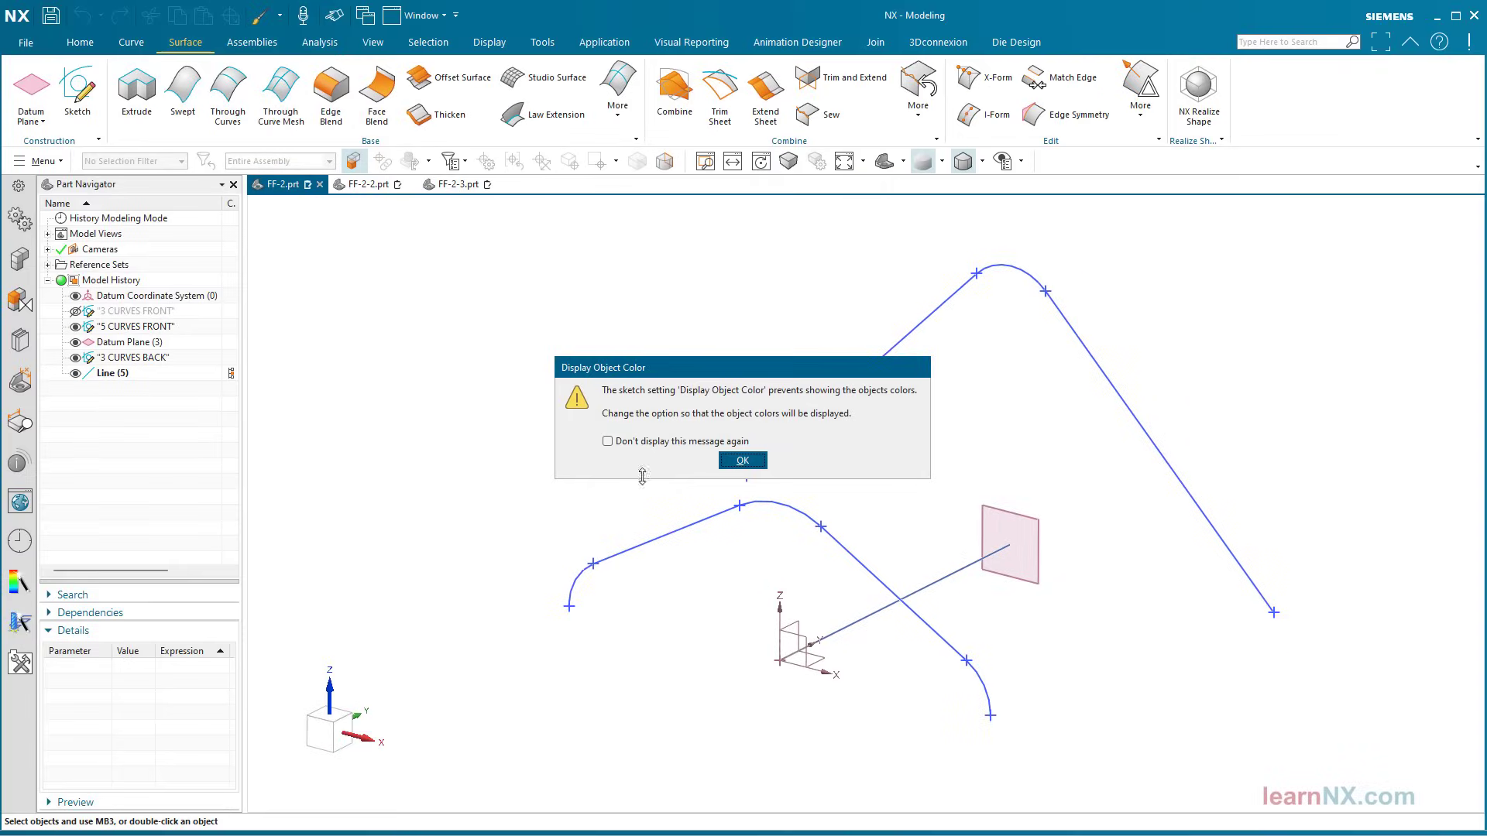
{"action": "left_click", "coordinate": [741, 462]}
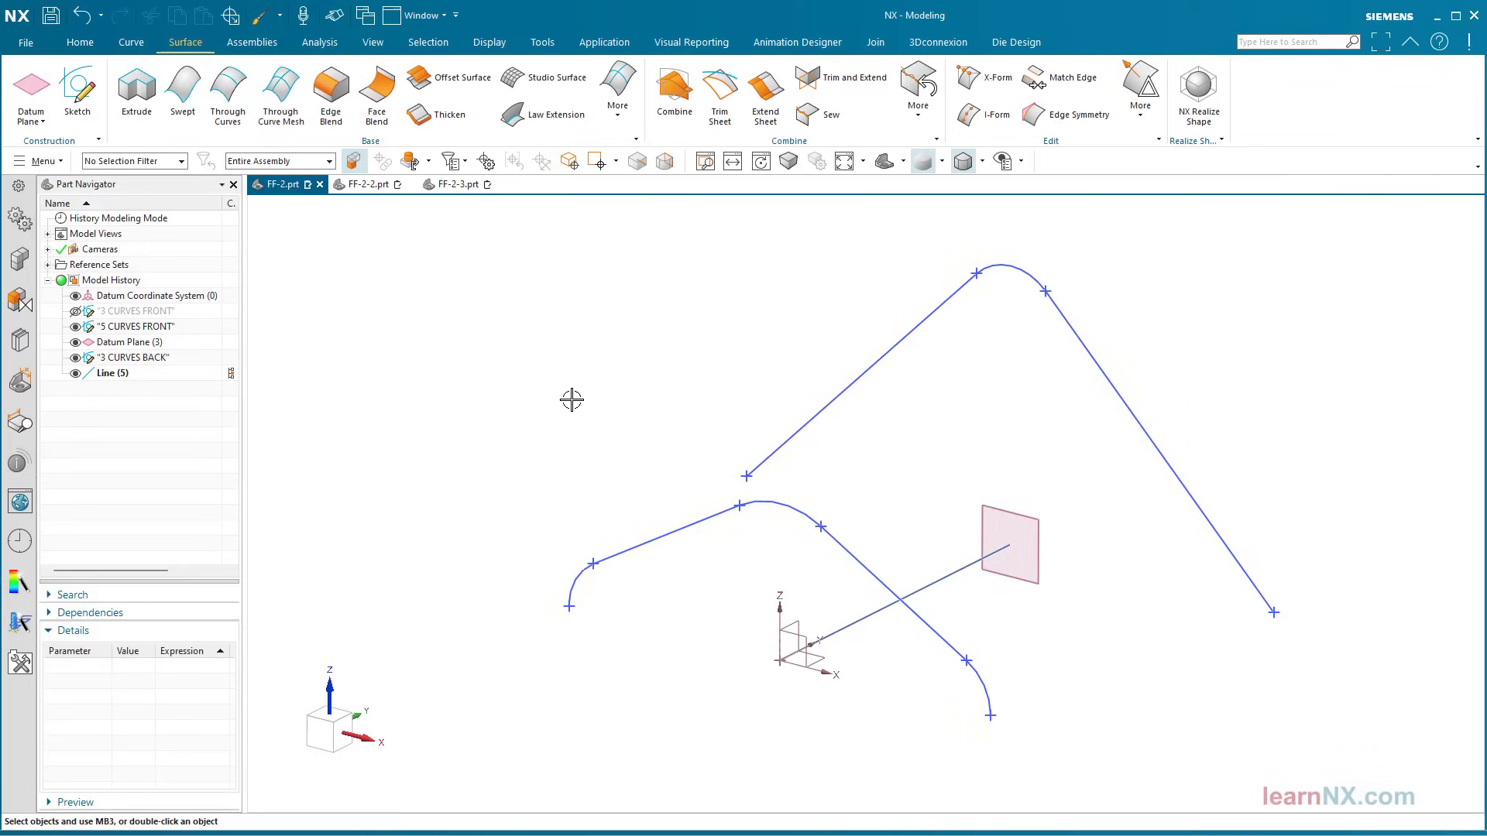
- Enable Display Object Color inside the "5 CURVES FRONT" sketch and finish the sketch
{"action": "double_click", "coordinate": [139, 329]}
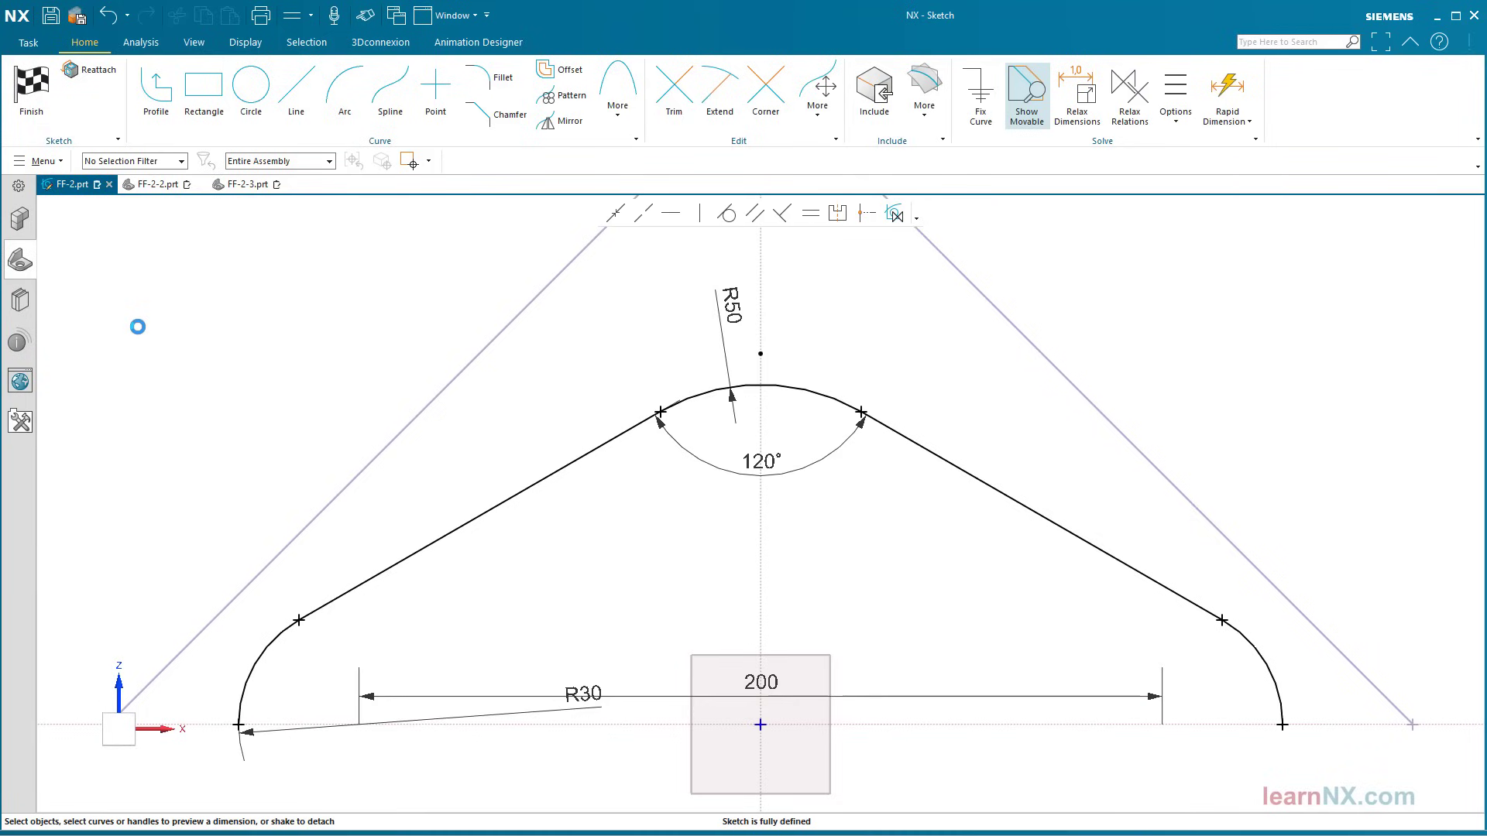
{"action": "left_click", "coordinate": [246, 43]}
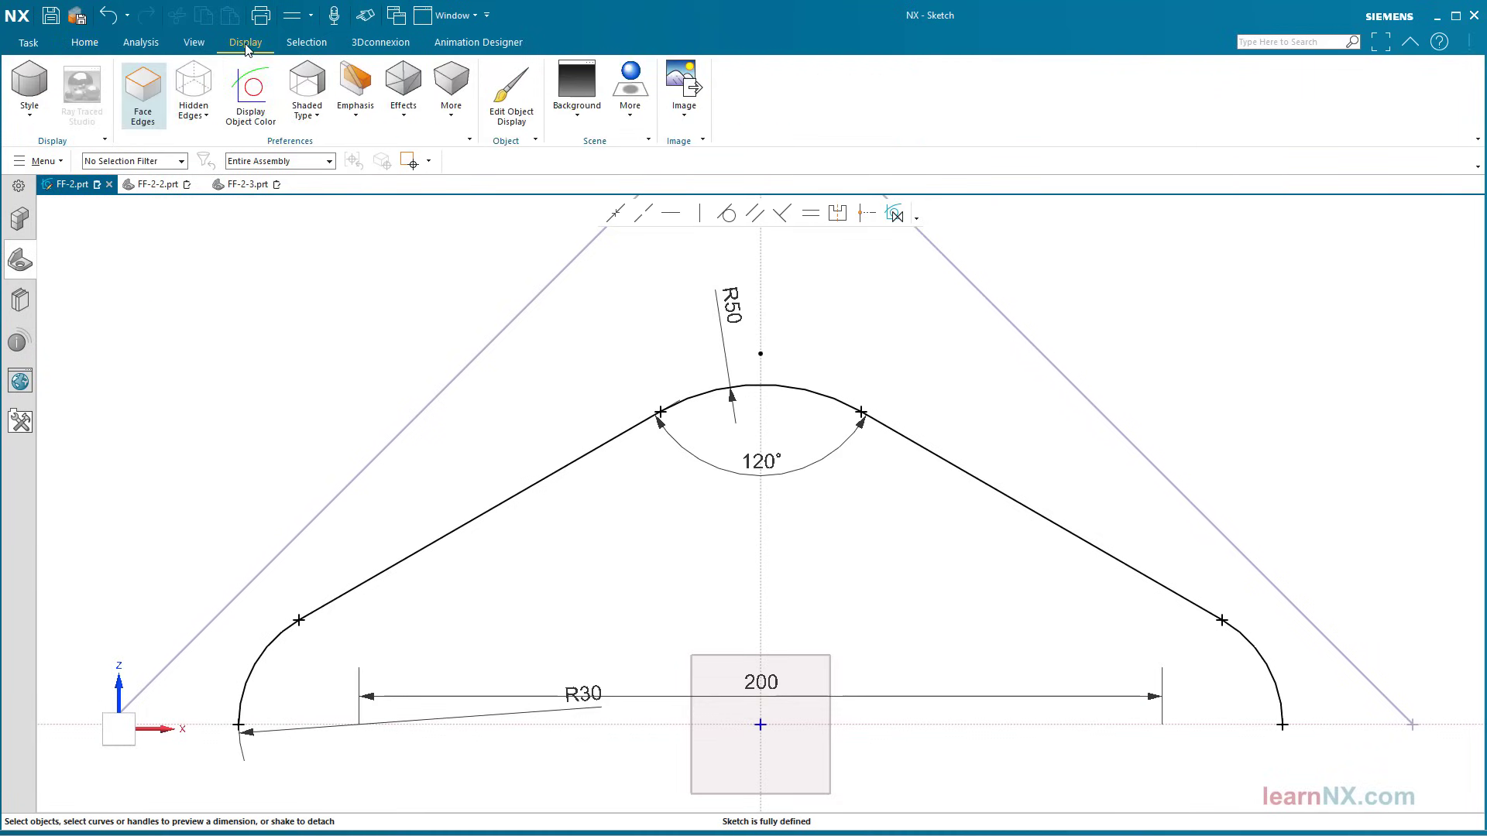
{"action": "left_click", "coordinate": [242, 99]}
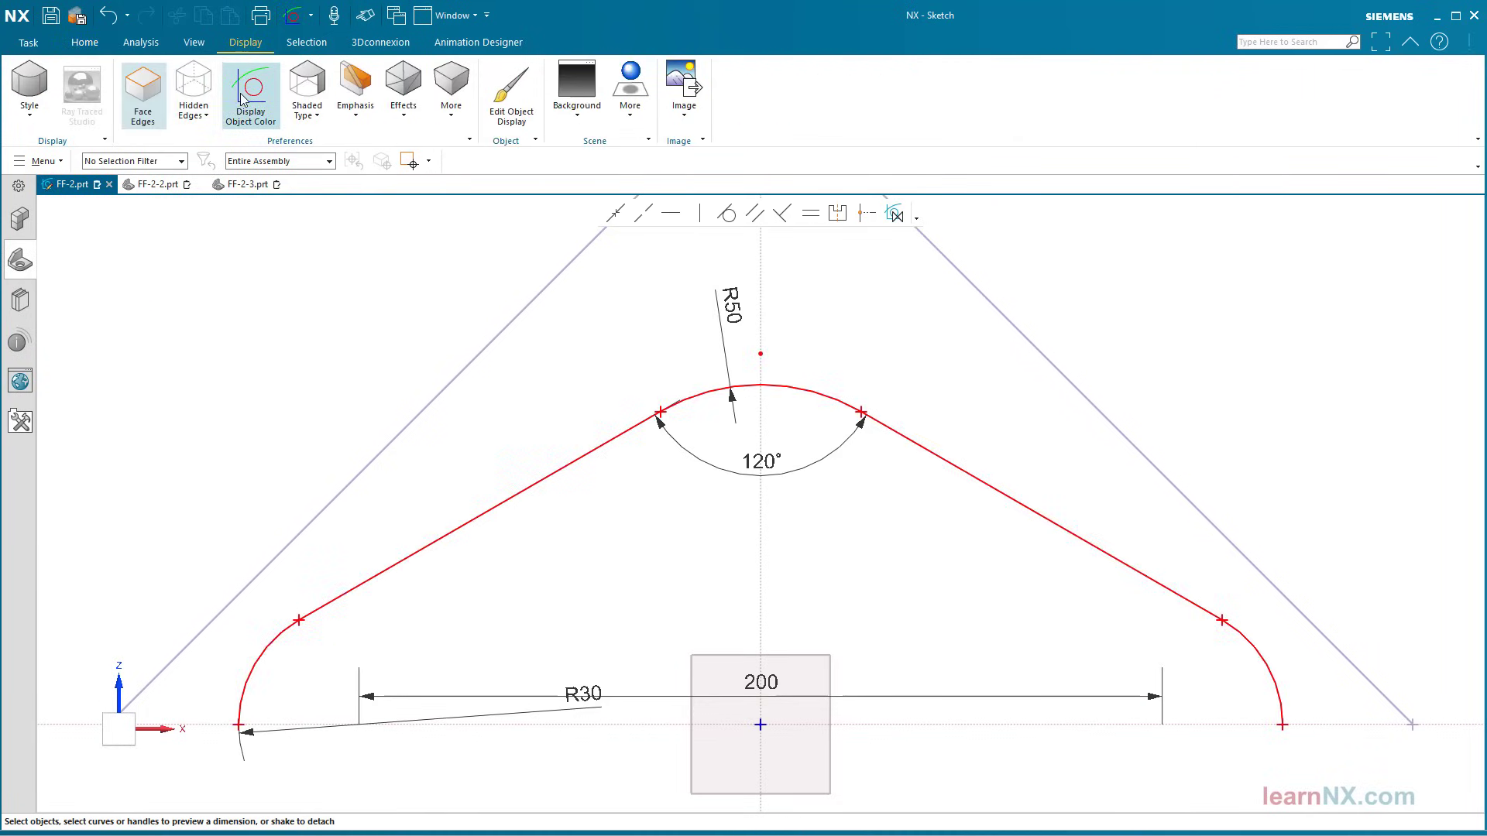
{"action": "left_click", "coordinate": [84, 42]}
{"action": "left_click", "coordinate": [32, 93]}
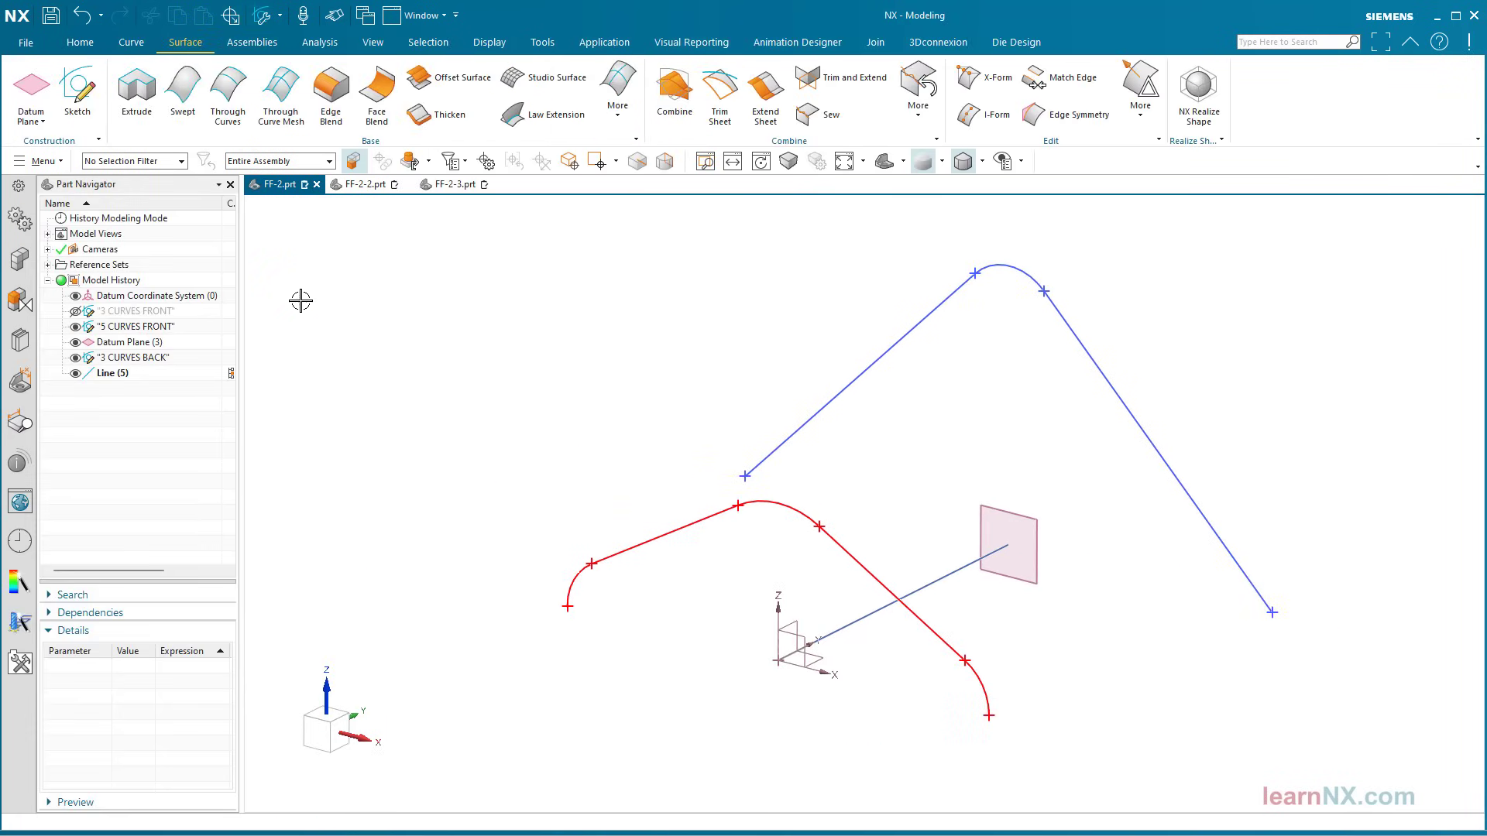
- Start a Swept surface with the "5 CURVES FRONT" and "3 CURVES BACK" sketches as two separate sections and the straight line as guide
{"action": "left_click", "coordinate": [184, 99]}
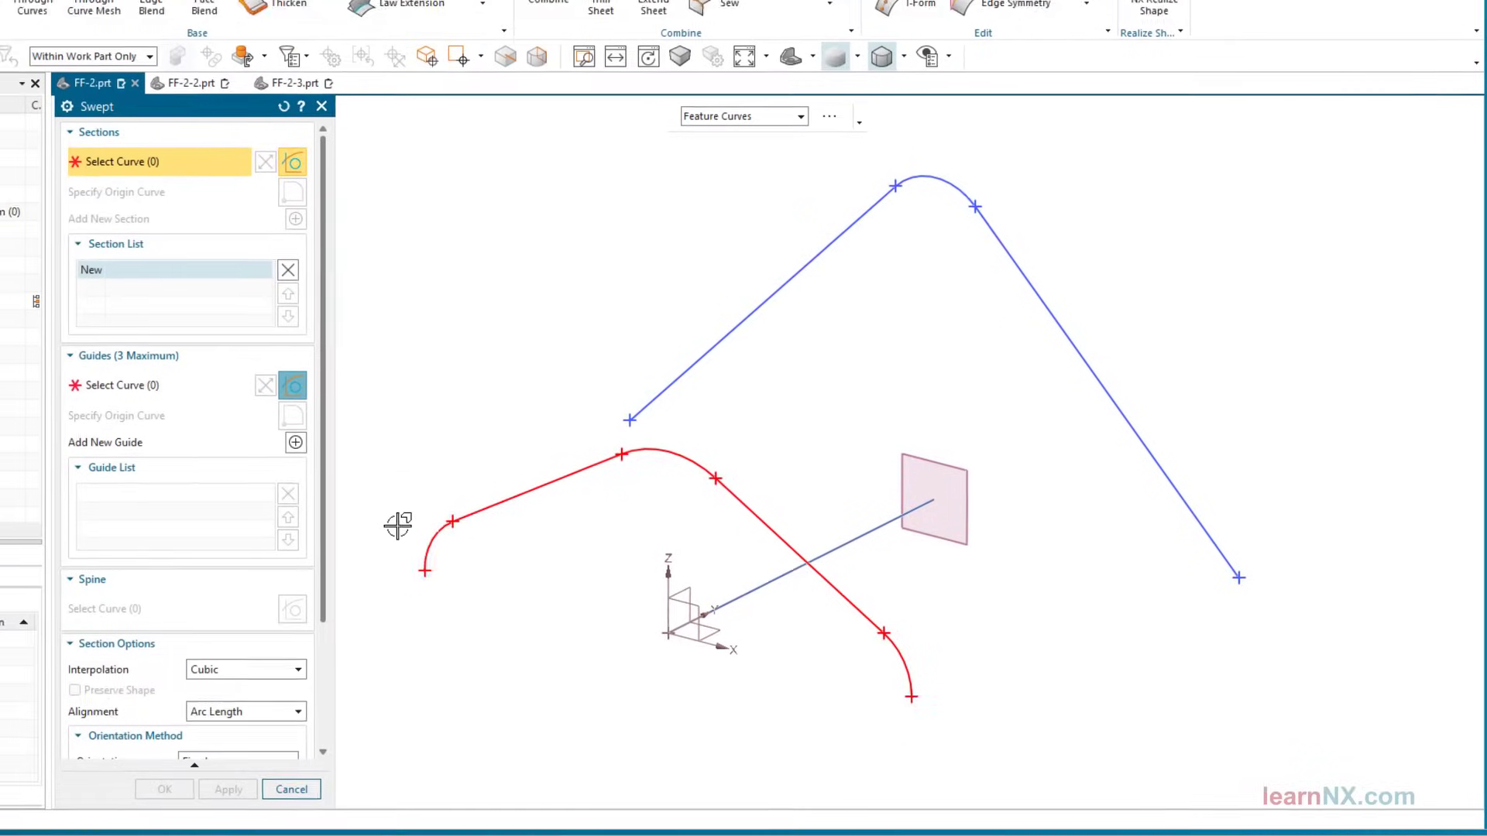
{"action": "left_click", "coordinate": [413, 541]}
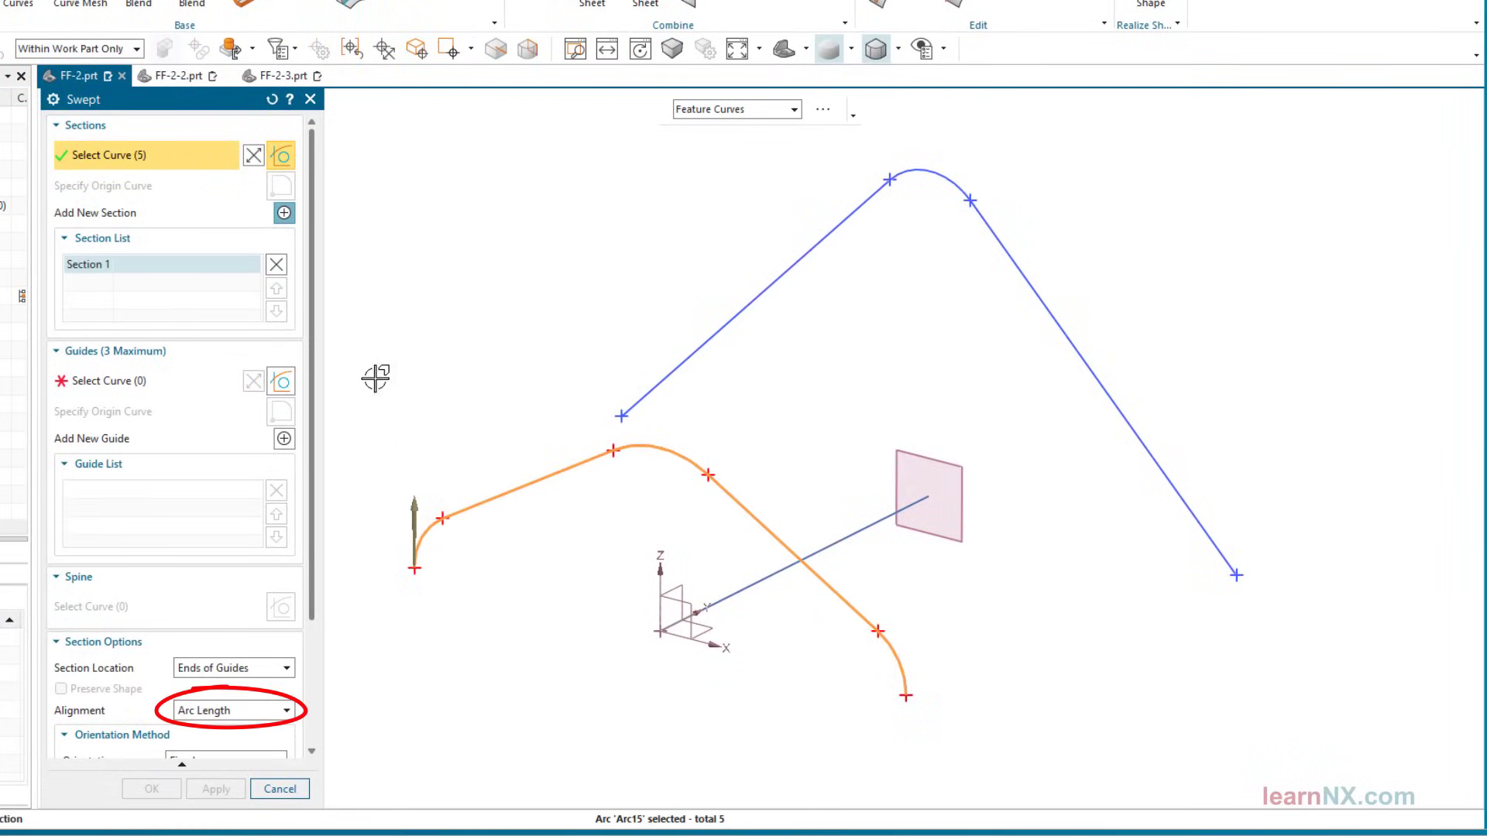
{"action": "left_click", "coordinate": [284, 213]}
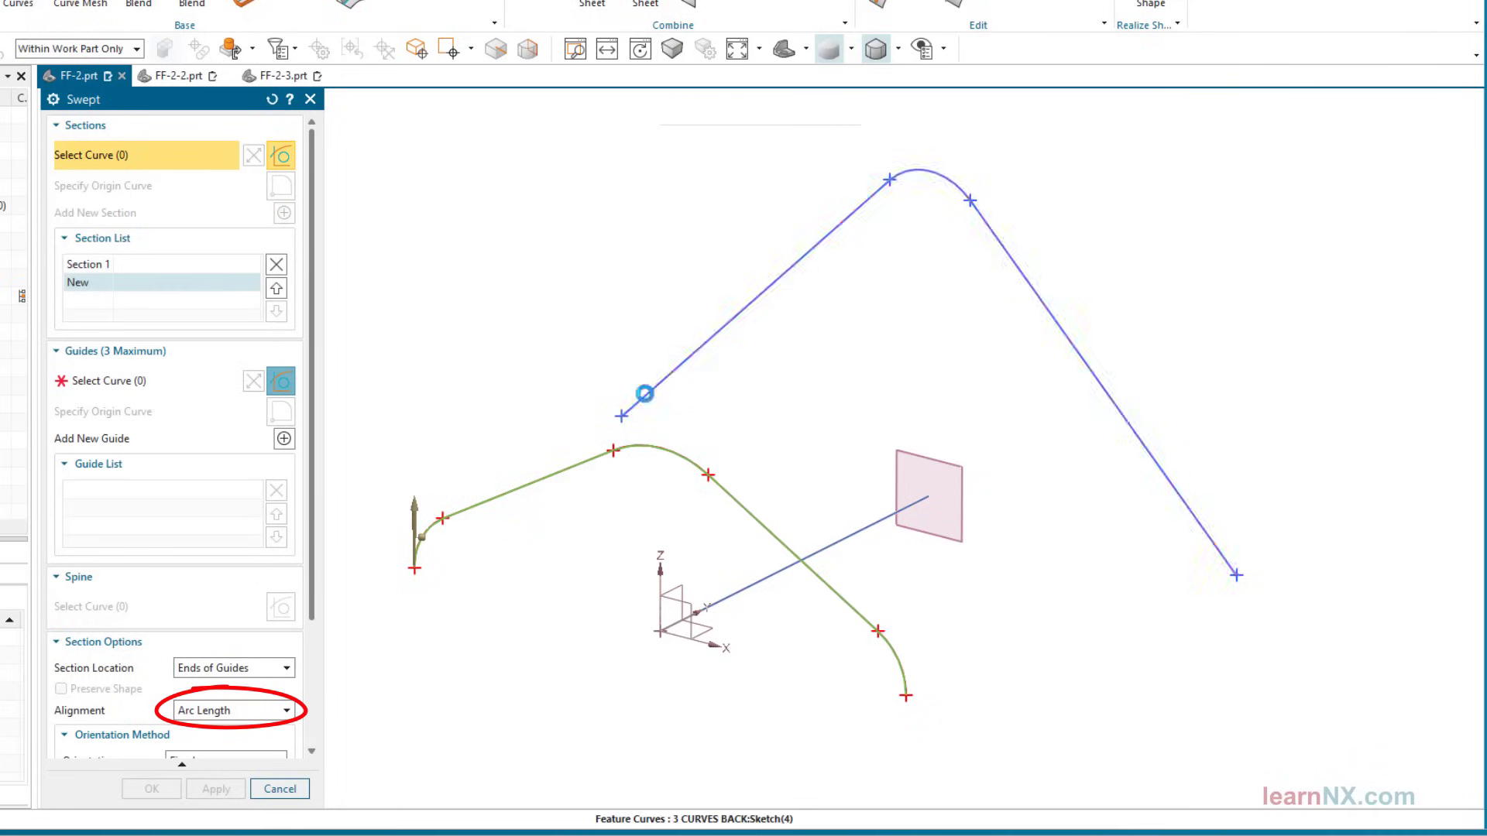
{"action": "left_click", "coordinate": [647, 393]}
{"action": "left_click", "coordinate": [146, 381]}
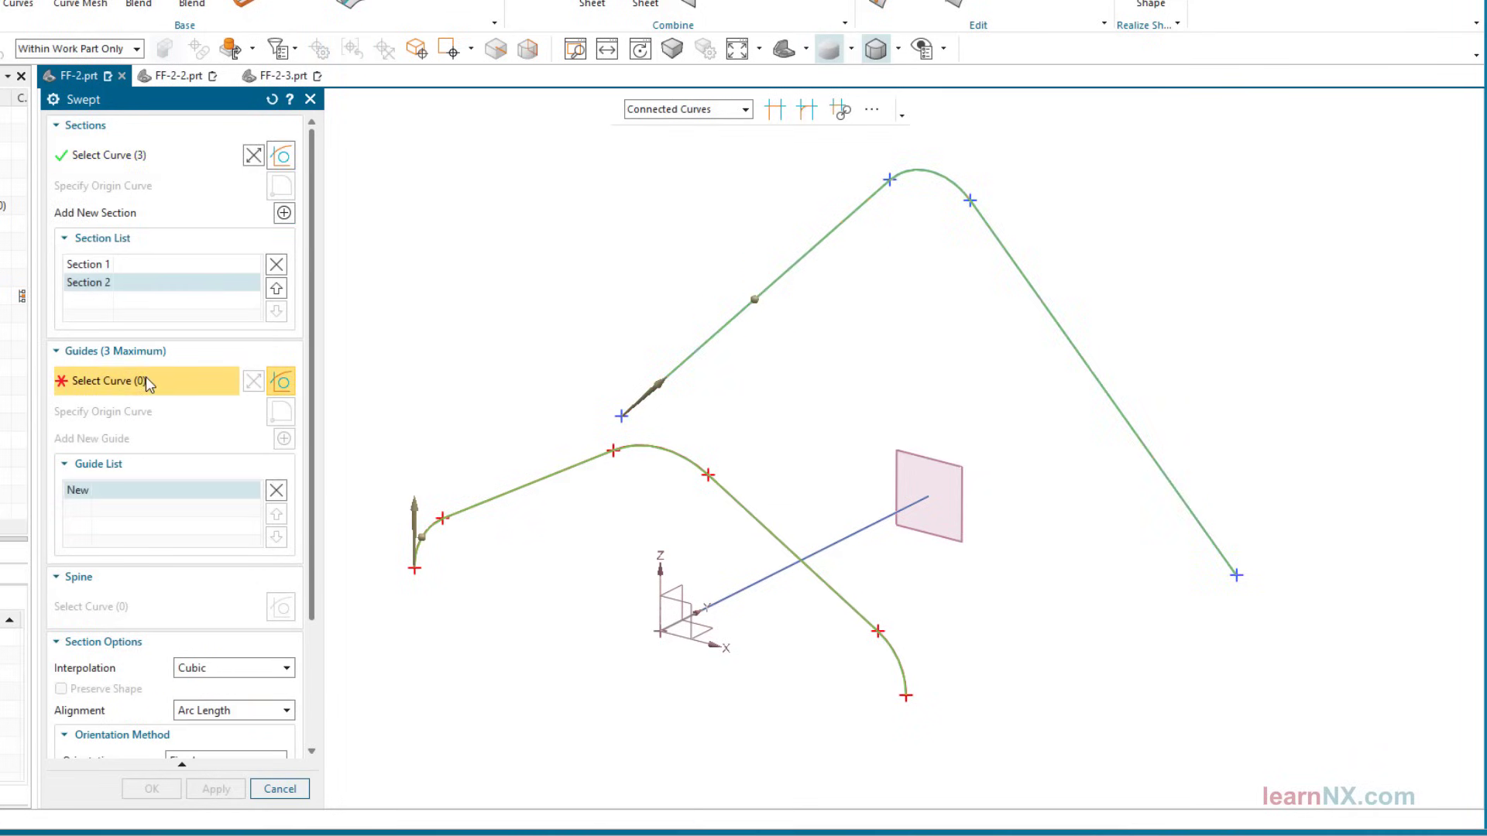
{"action": "left_click", "coordinate": [880, 521]}
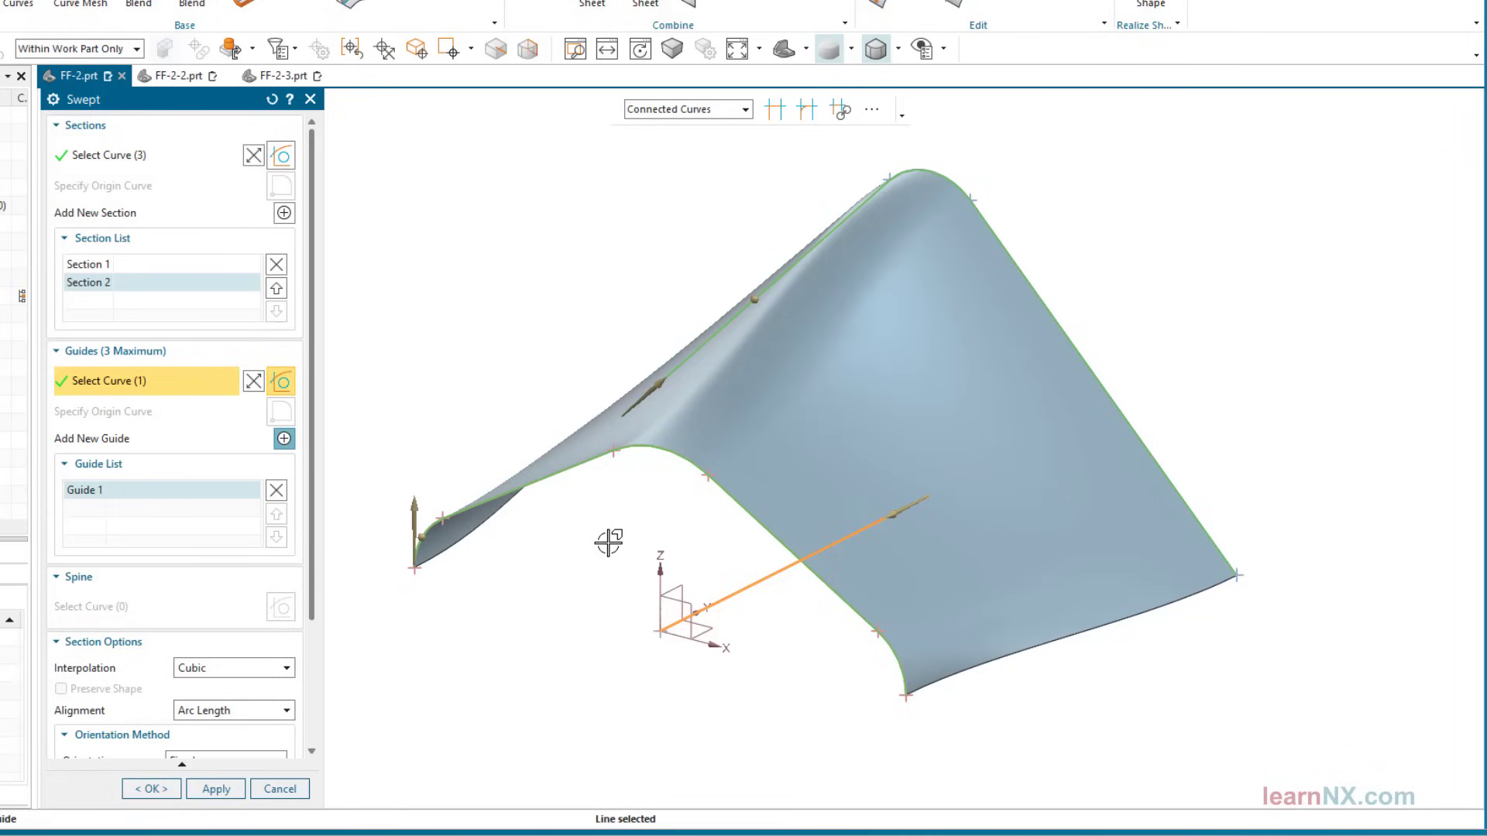
- Try Linear interpolation for the five-to-three-curve sweep, inspect the surface from the side, and return the interpolation to Cubic
{"action": "left_click", "coordinate": [281, 667]}
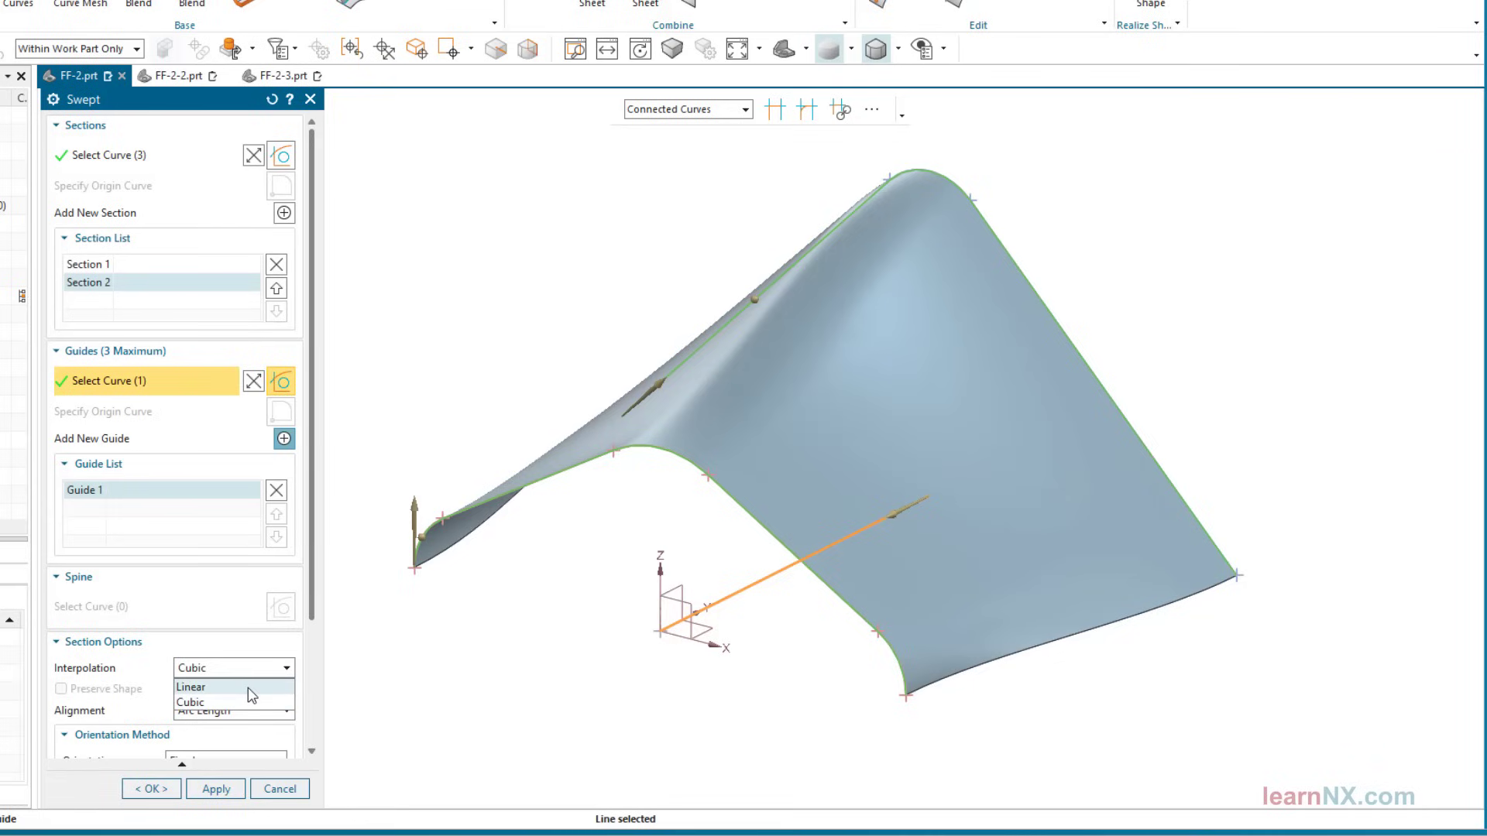
{"action": "left_click", "coordinate": [247, 688]}
{"action": "middle_click_drag", "start_coordinate": [557, 641], "coordinate": [537, 634]}
{"action": "left_click", "coordinate": [254, 666]}
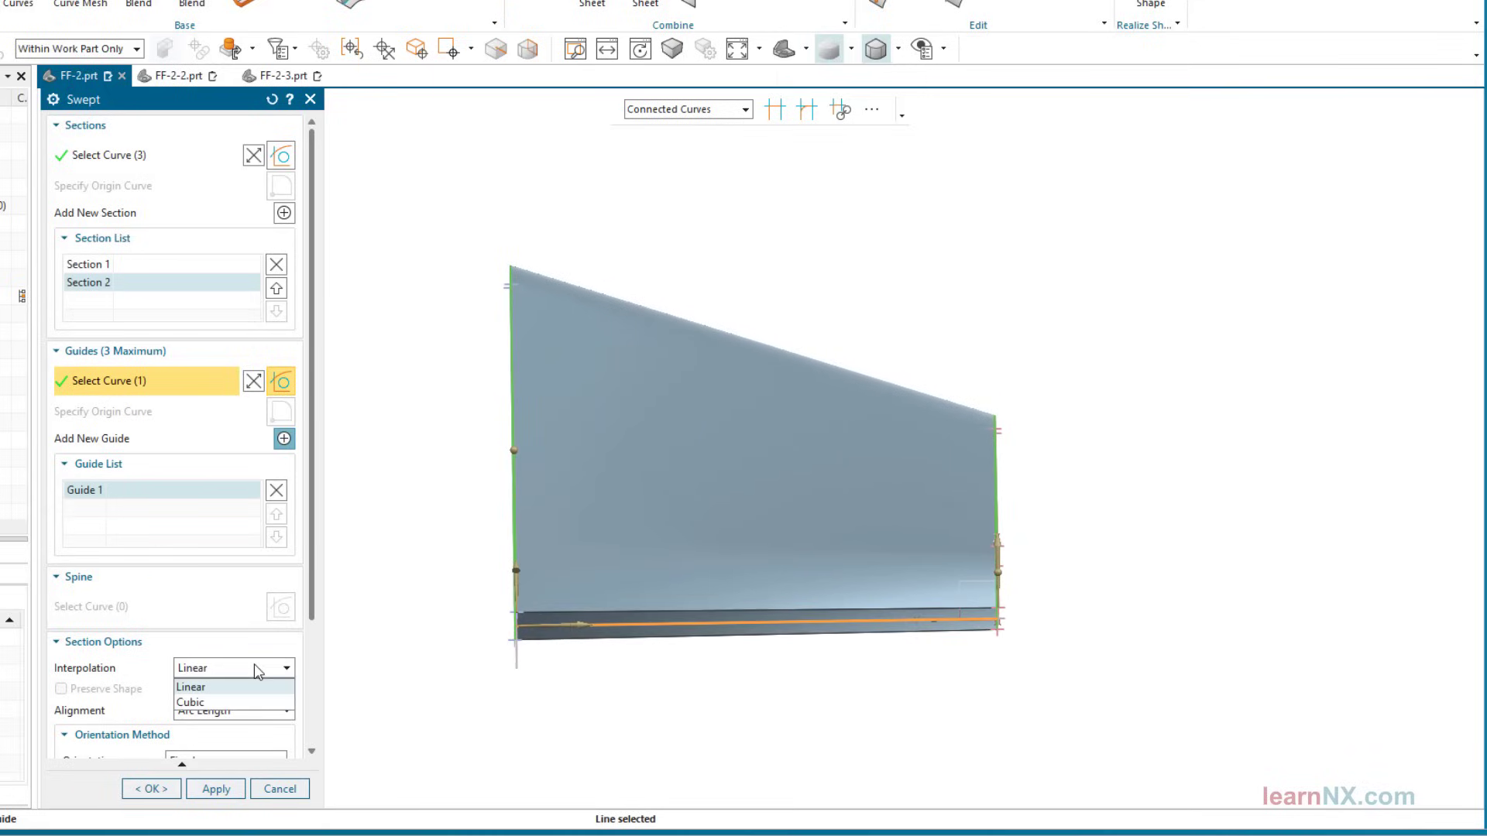
{"action": "left_click", "coordinate": [226, 700]}
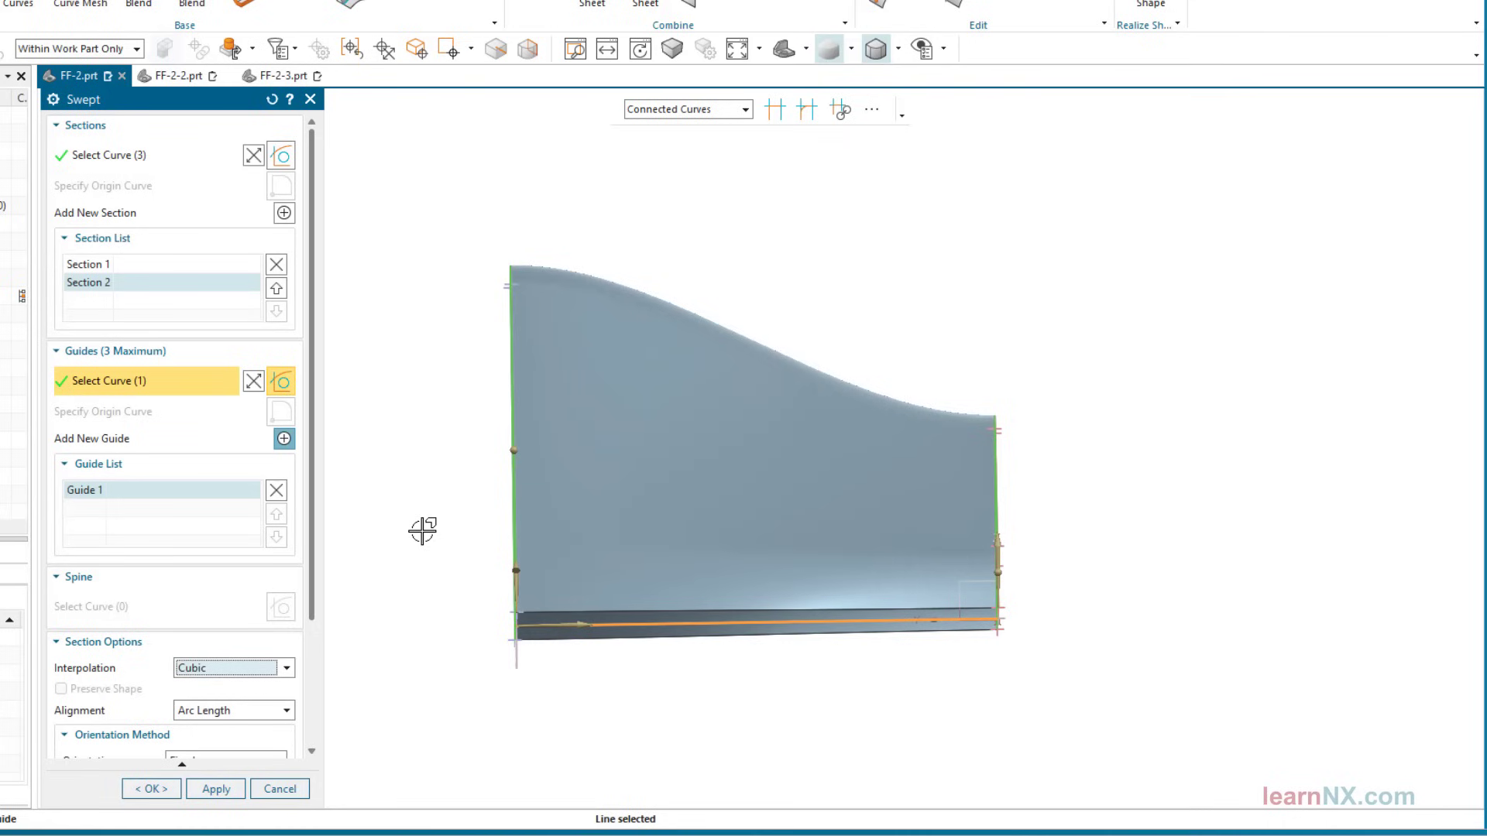
{"action": "middle_click_drag", "start_coordinate": [423, 532], "coordinate": [495, 382]}
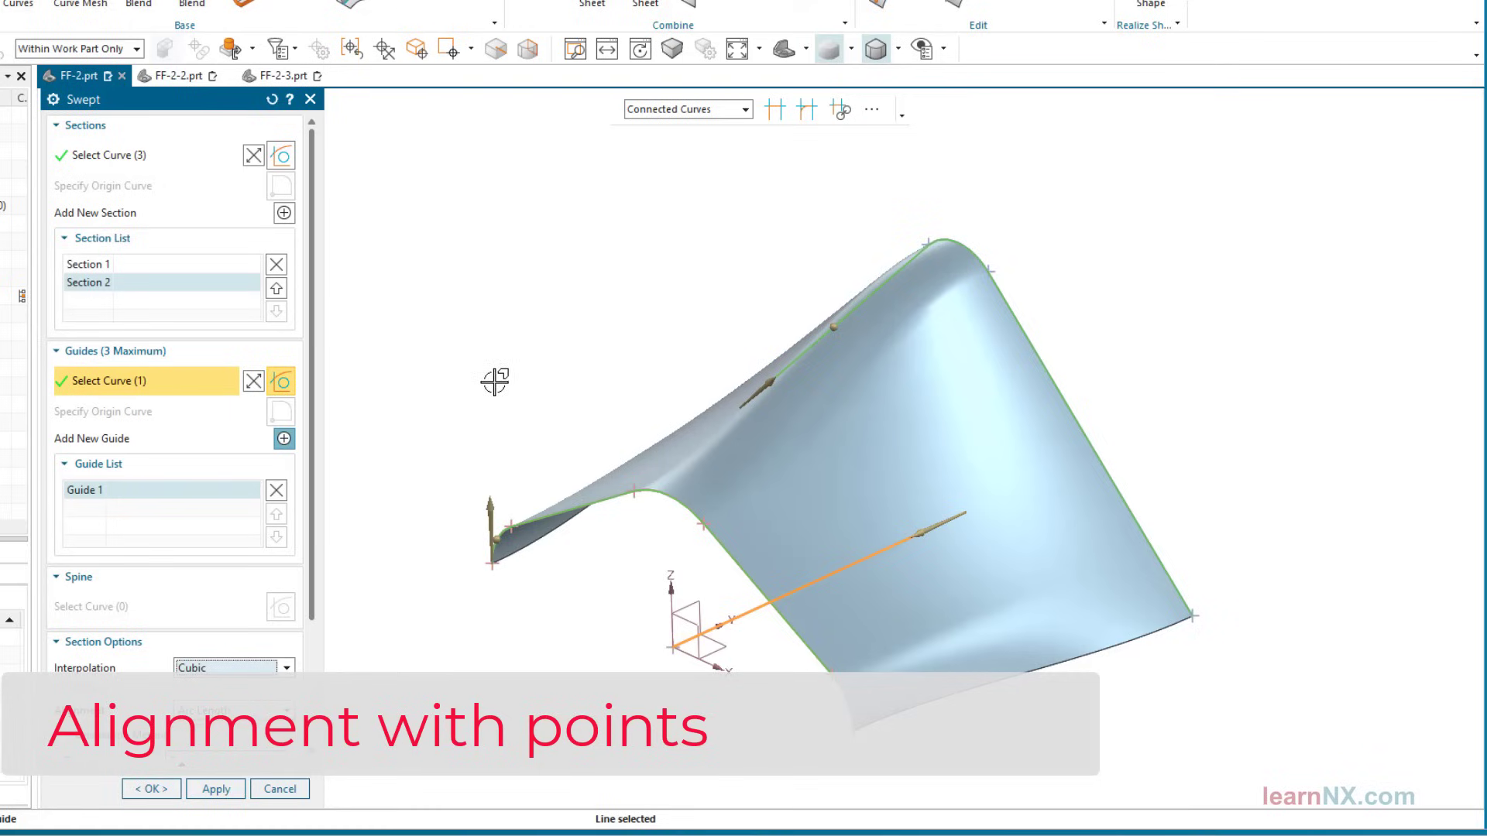
- Set the section alignment to Parameter and enable Preserve Shape
{"action": "left_click", "coordinate": [255, 710]}
{"action": "left_click", "coordinate": [256, 730]}
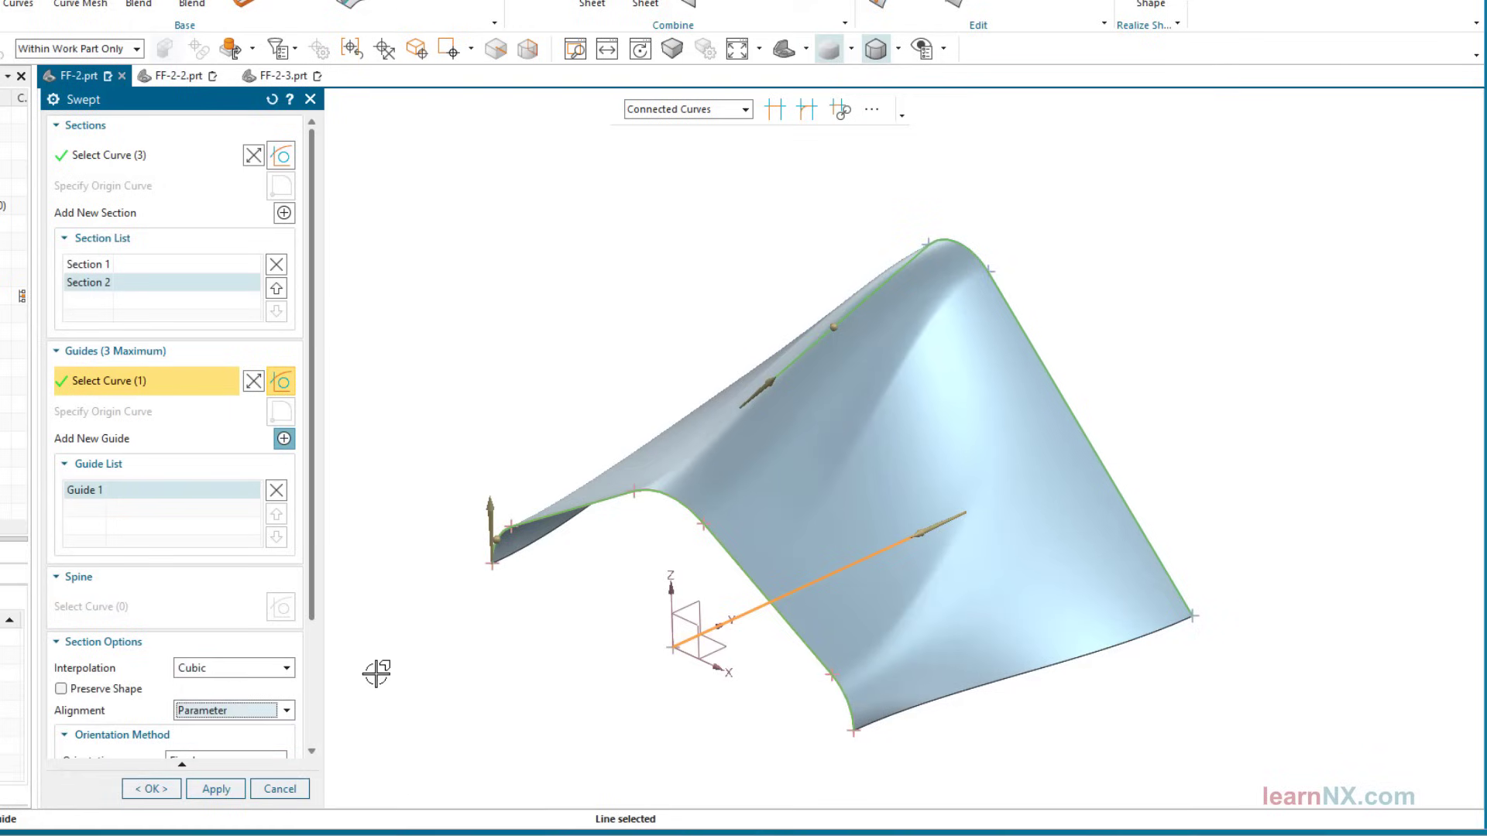
{"action": "left_click", "coordinate": [61, 688]}
{"action": "scroll", "coordinate": [336, 681], "scroll_direction": "down", "scroll_amount": 2}
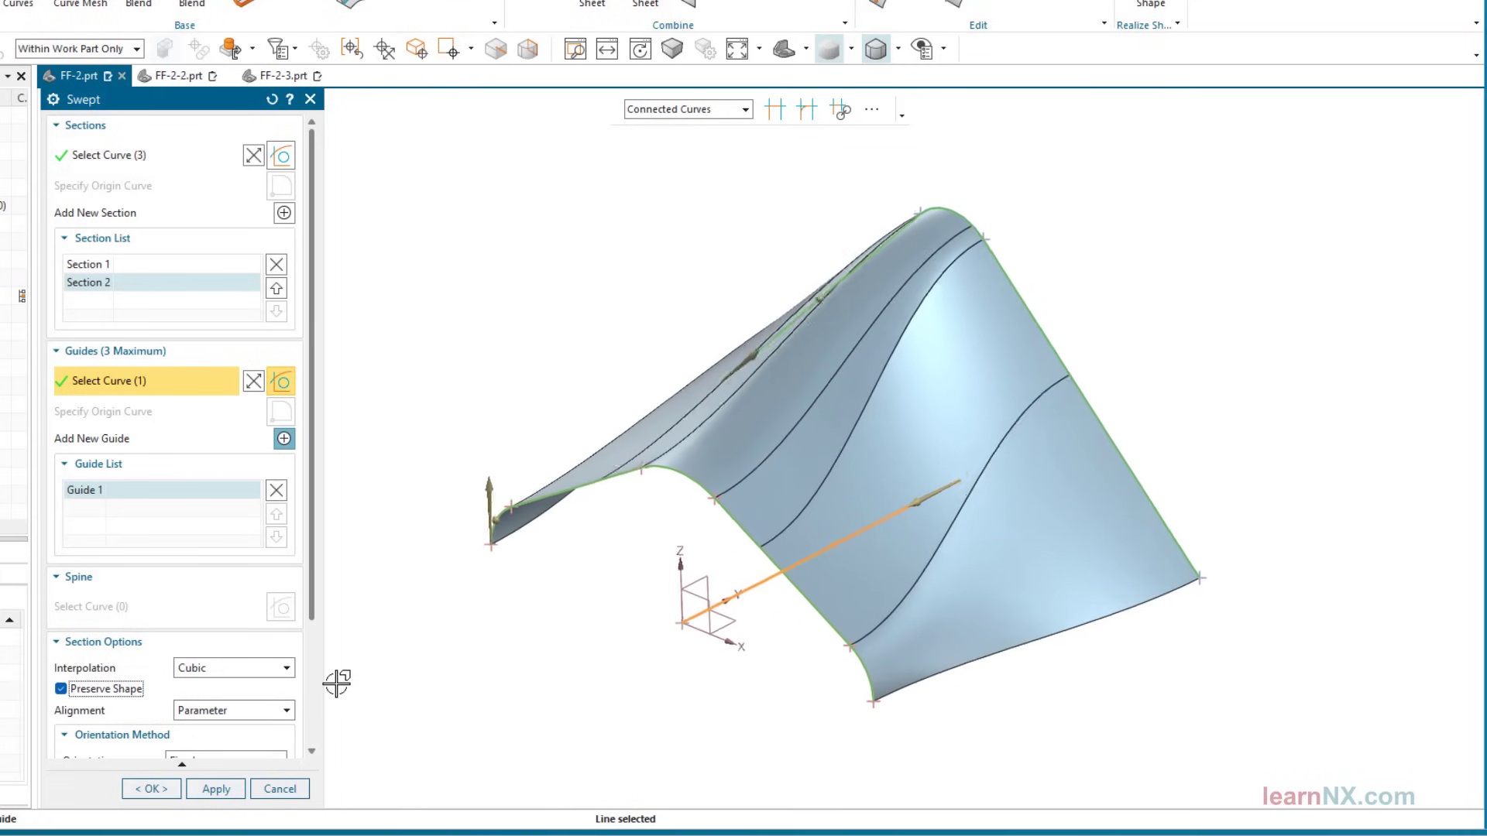
{"action": "scroll", "coordinate": [337, 681], "scroll_direction": "down", "scroll_amount": 1}
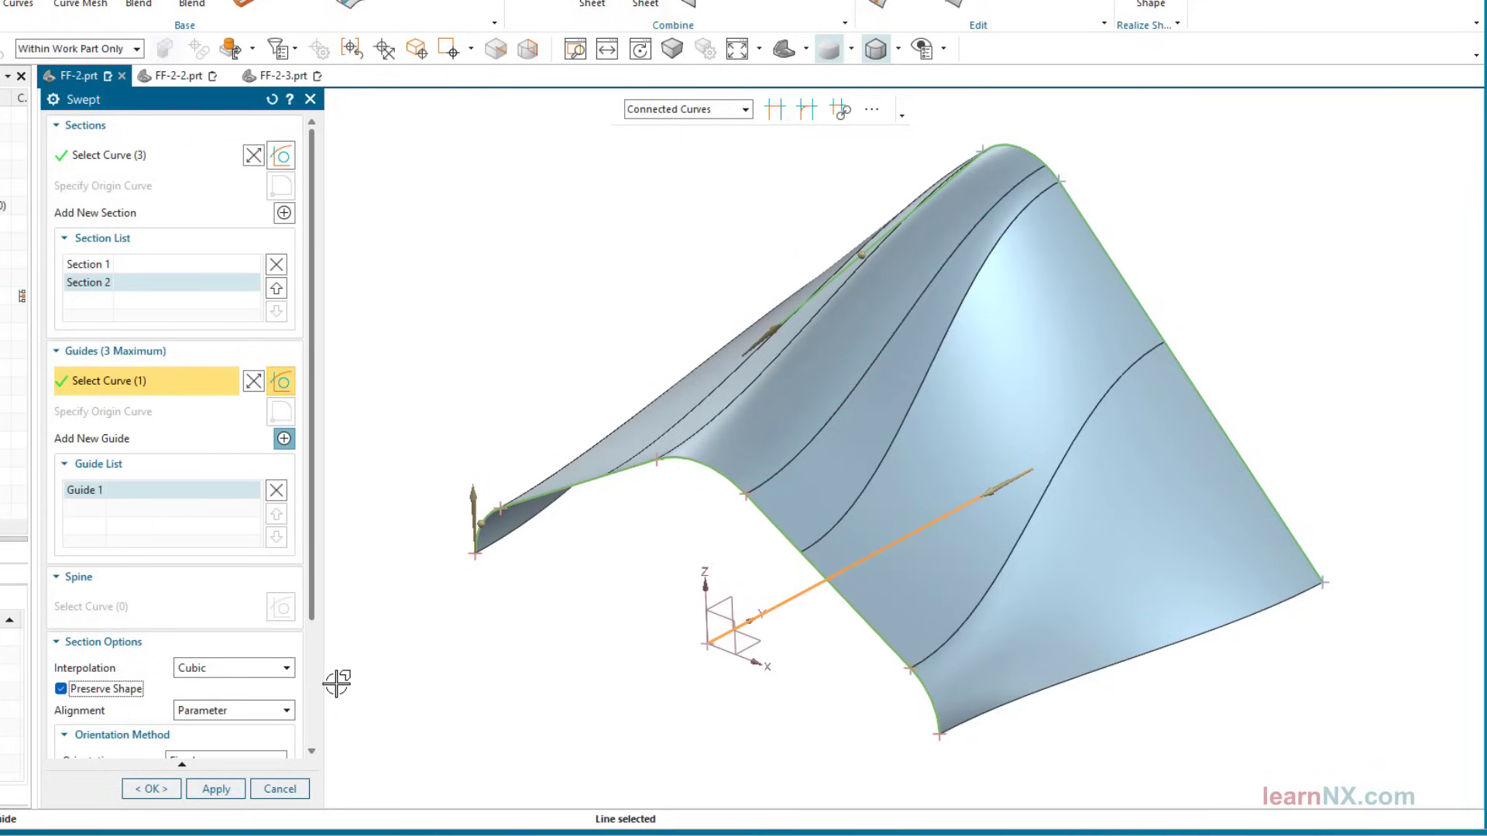
- Set the alignment to By Points and move the front section's two alignment points to the ends of its upper arc
{"action": "left_click", "coordinate": [286, 711]}
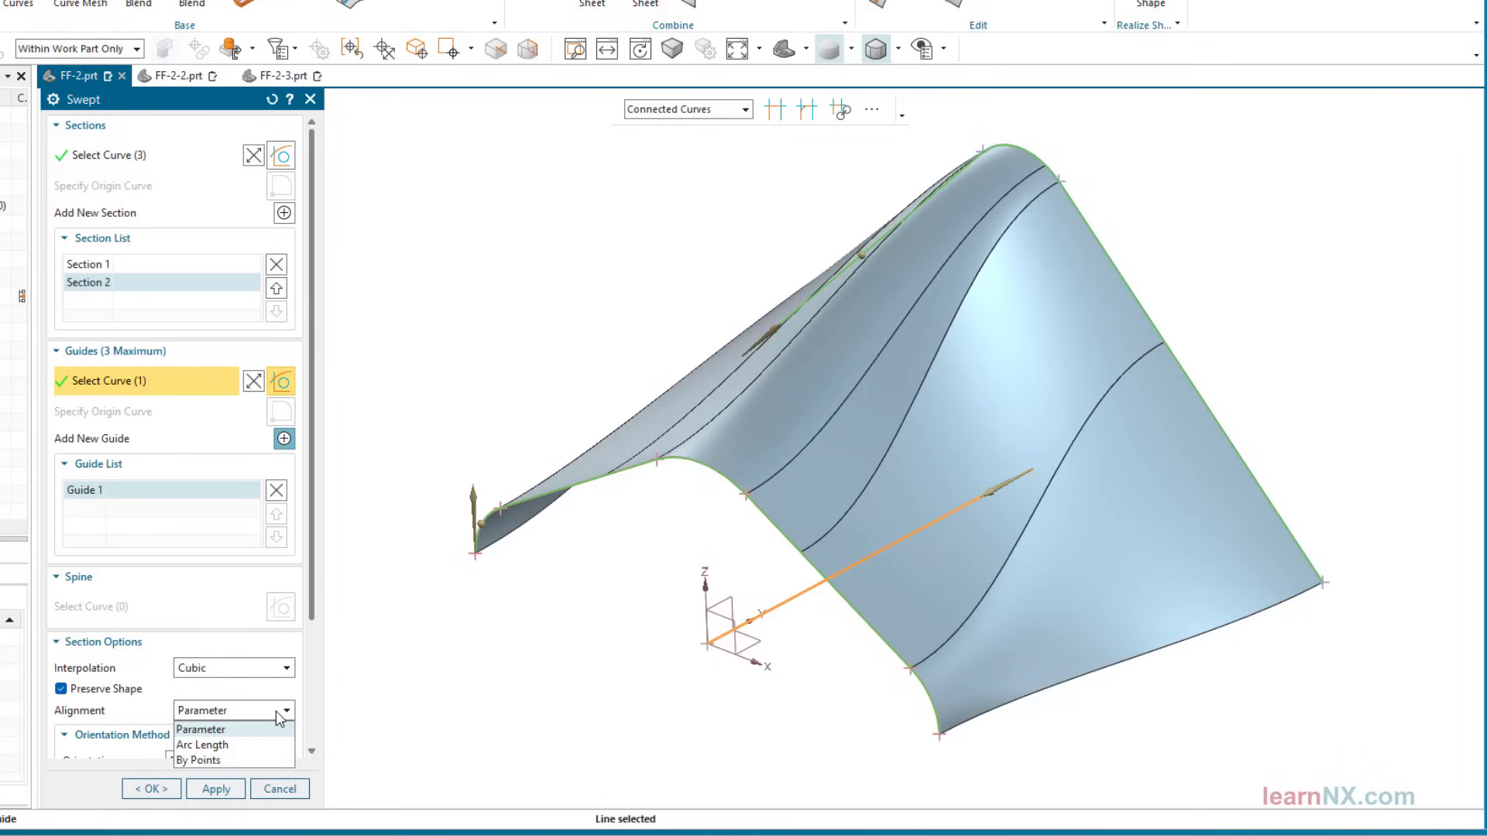
{"action": "left_click", "coordinate": [258, 761]}
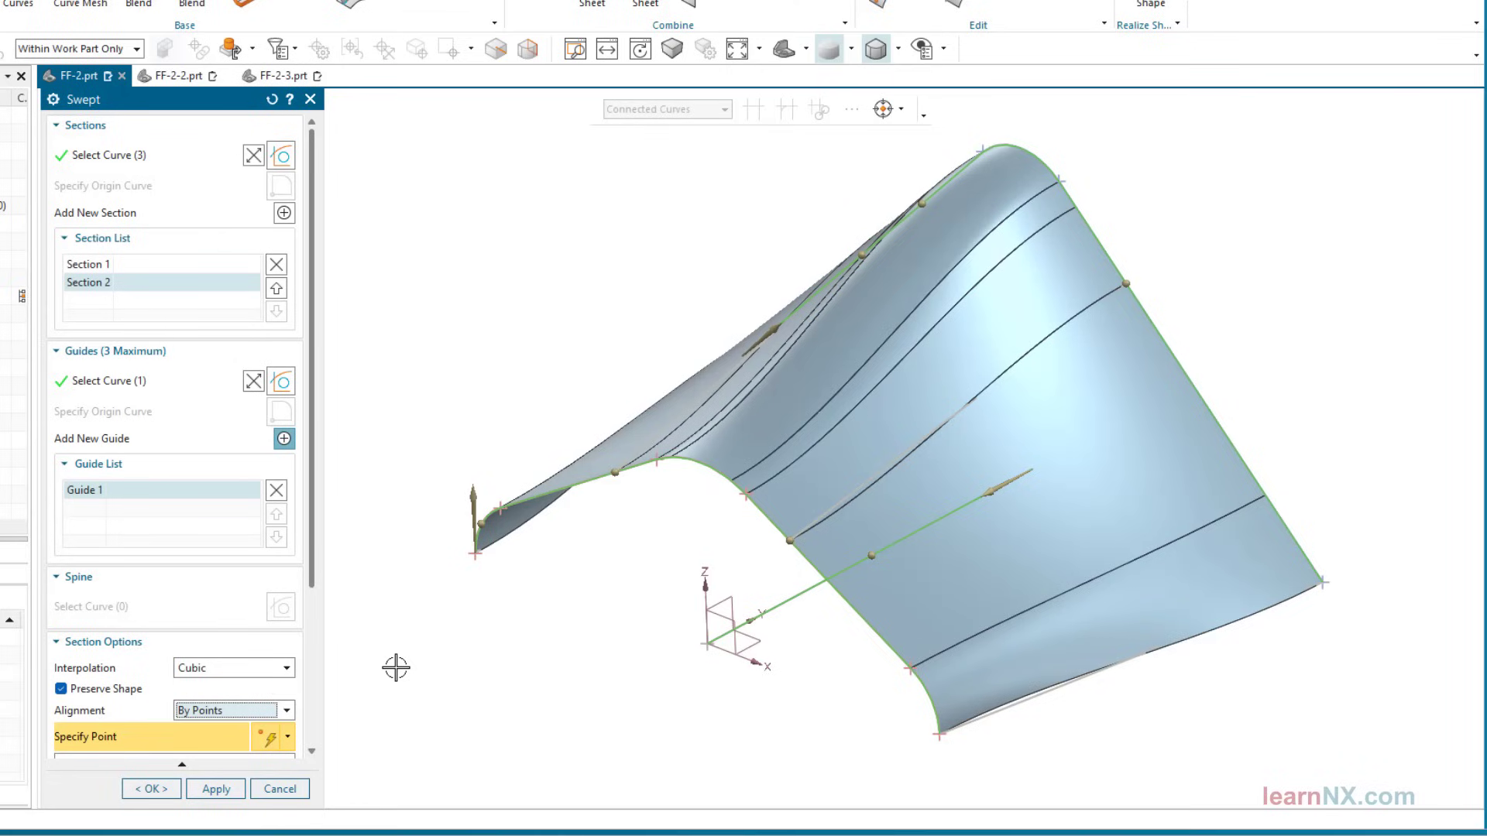
{"action": "left_click", "coordinate": [801, 542]}
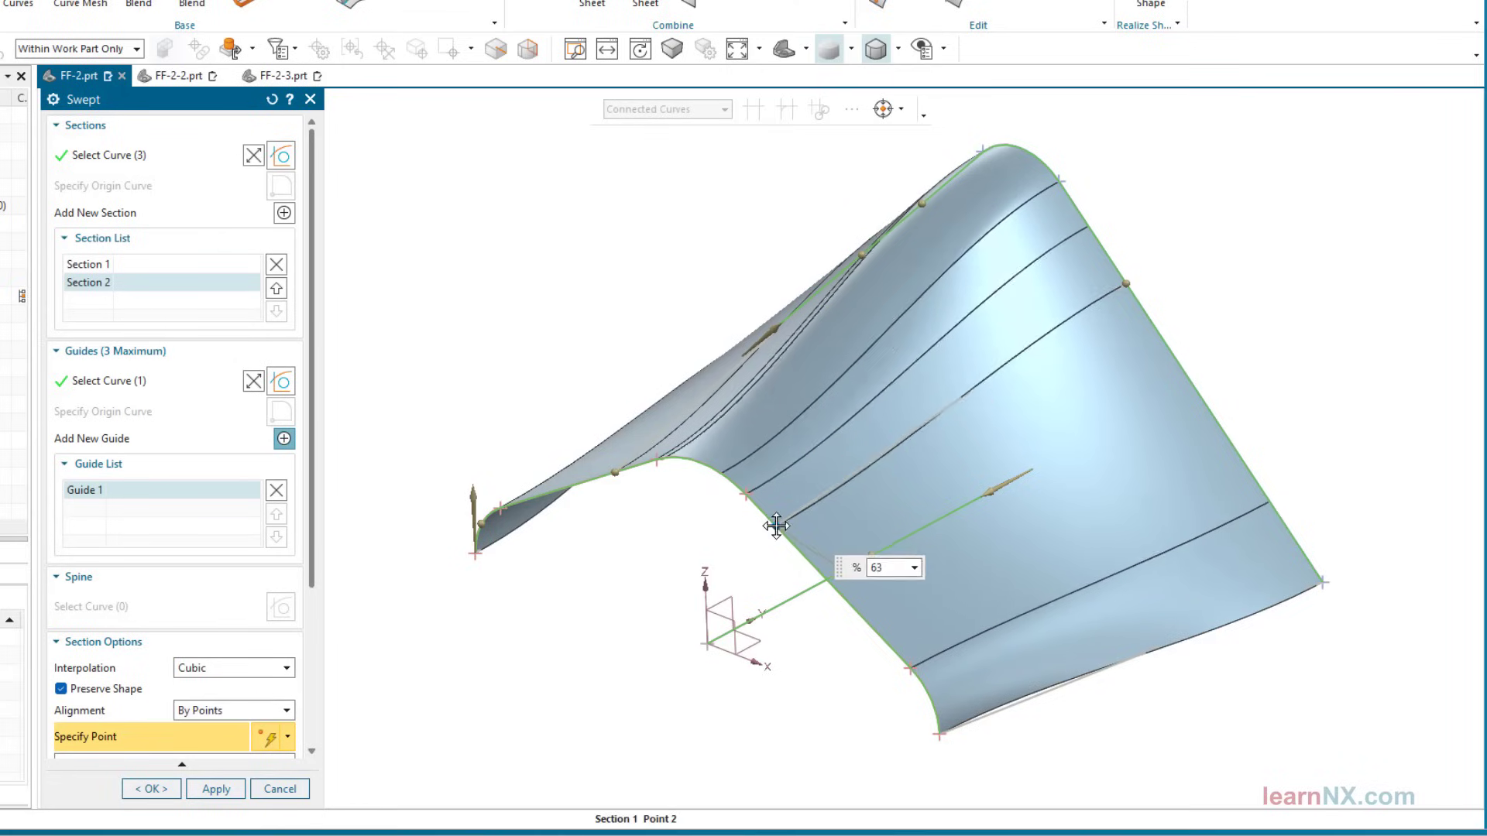
{"action": "middle_click_drag", "start_coordinate": [658, 597], "coordinate": [855, 512]}
{"action": "left_click_drag", "start_coordinate": [829, 495], "coordinate": [888, 460]}
{"action": "key", "text": "ctrl+alt+f"}
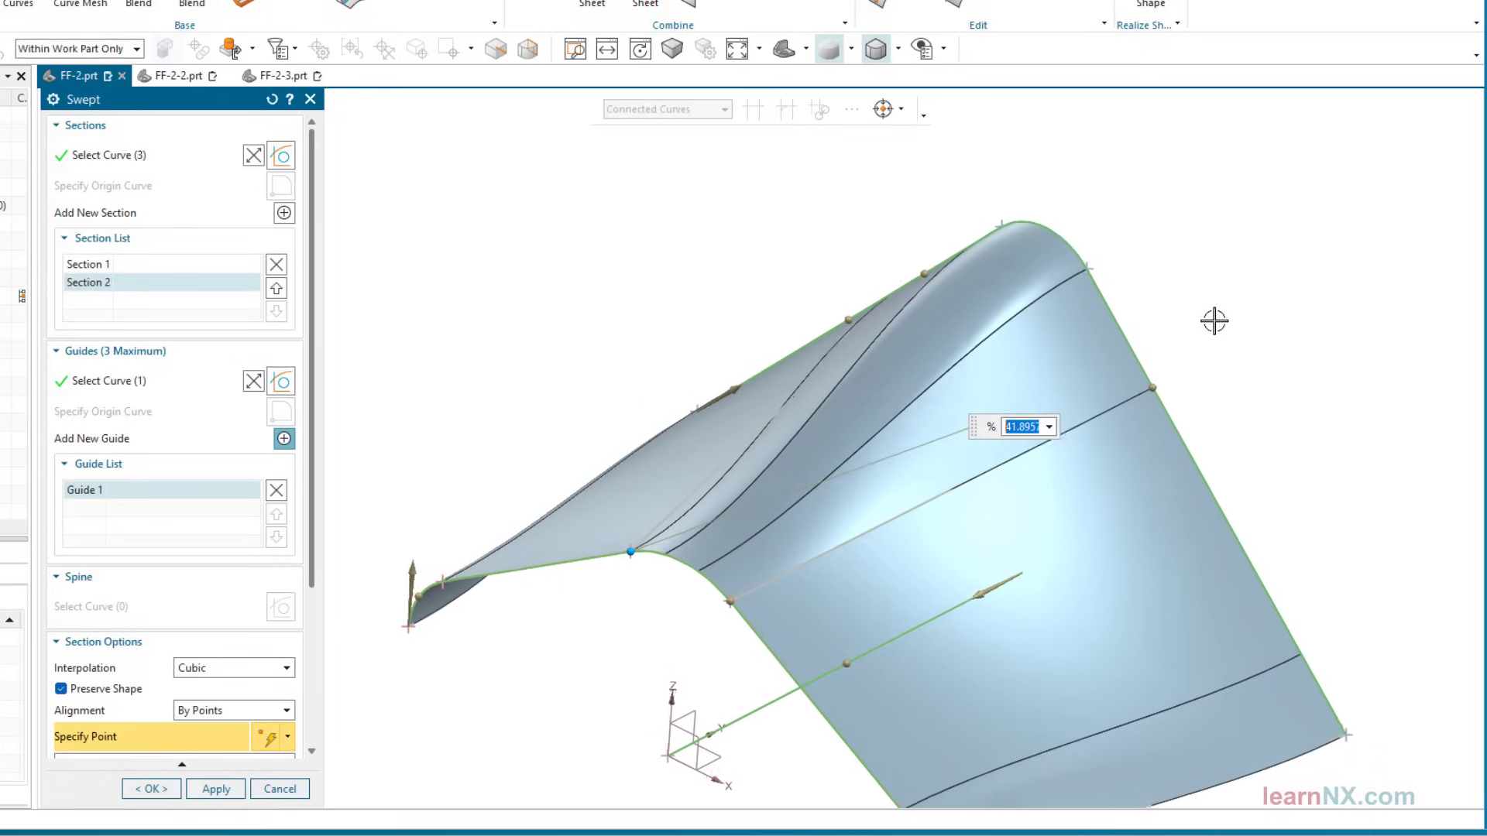
- Move the back section's two alignment points to the start and end of its arc
{"action": "left_click", "coordinate": [1138, 351]}
{"action": "left_click_drag", "start_coordinate": [1139, 352], "coordinate": [1096, 272]}
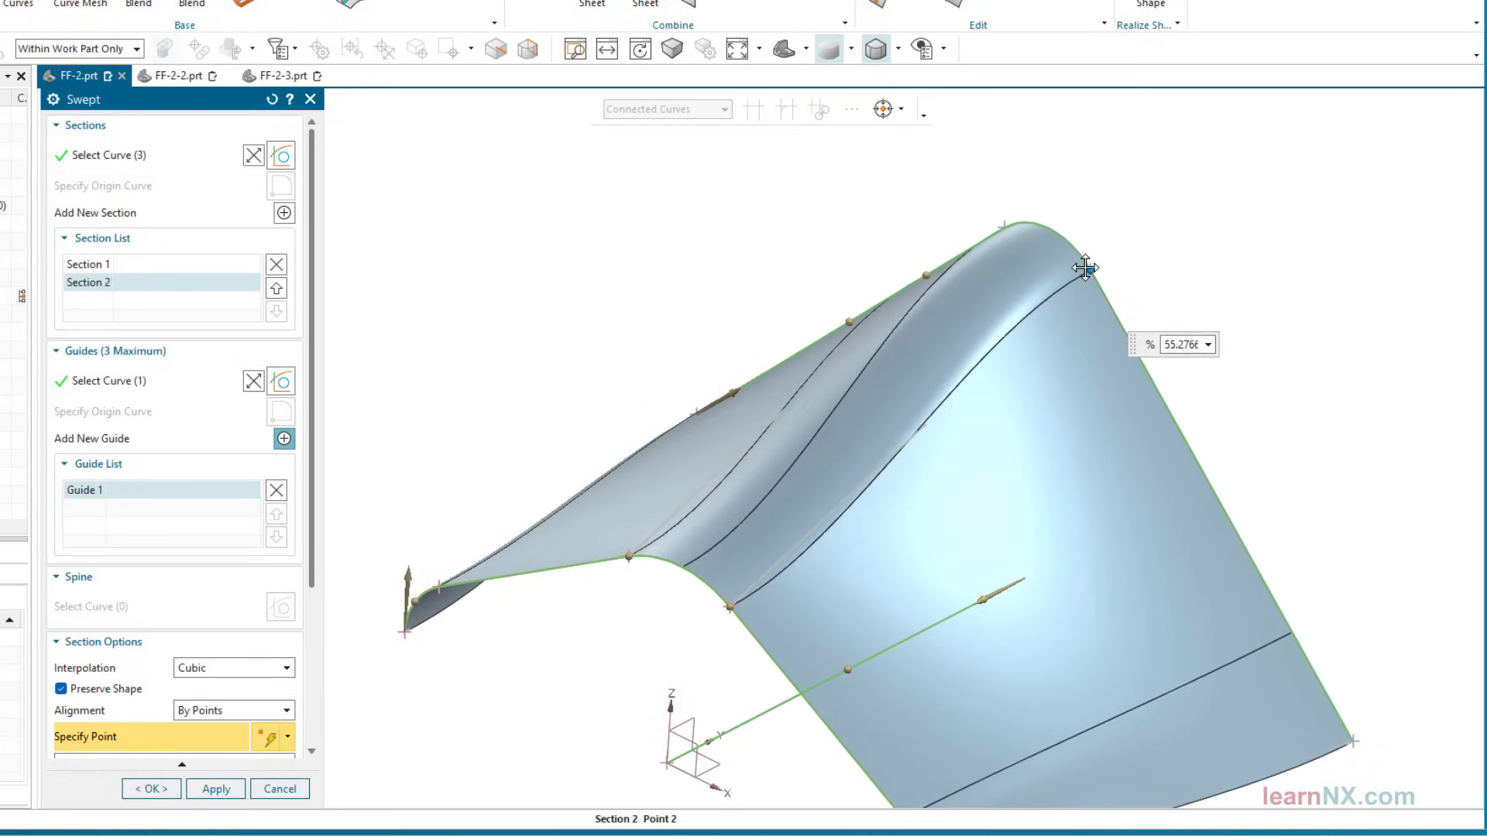
{"action": "middle_click_drag", "start_coordinate": [1218, 276], "coordinate": [577, 339]}
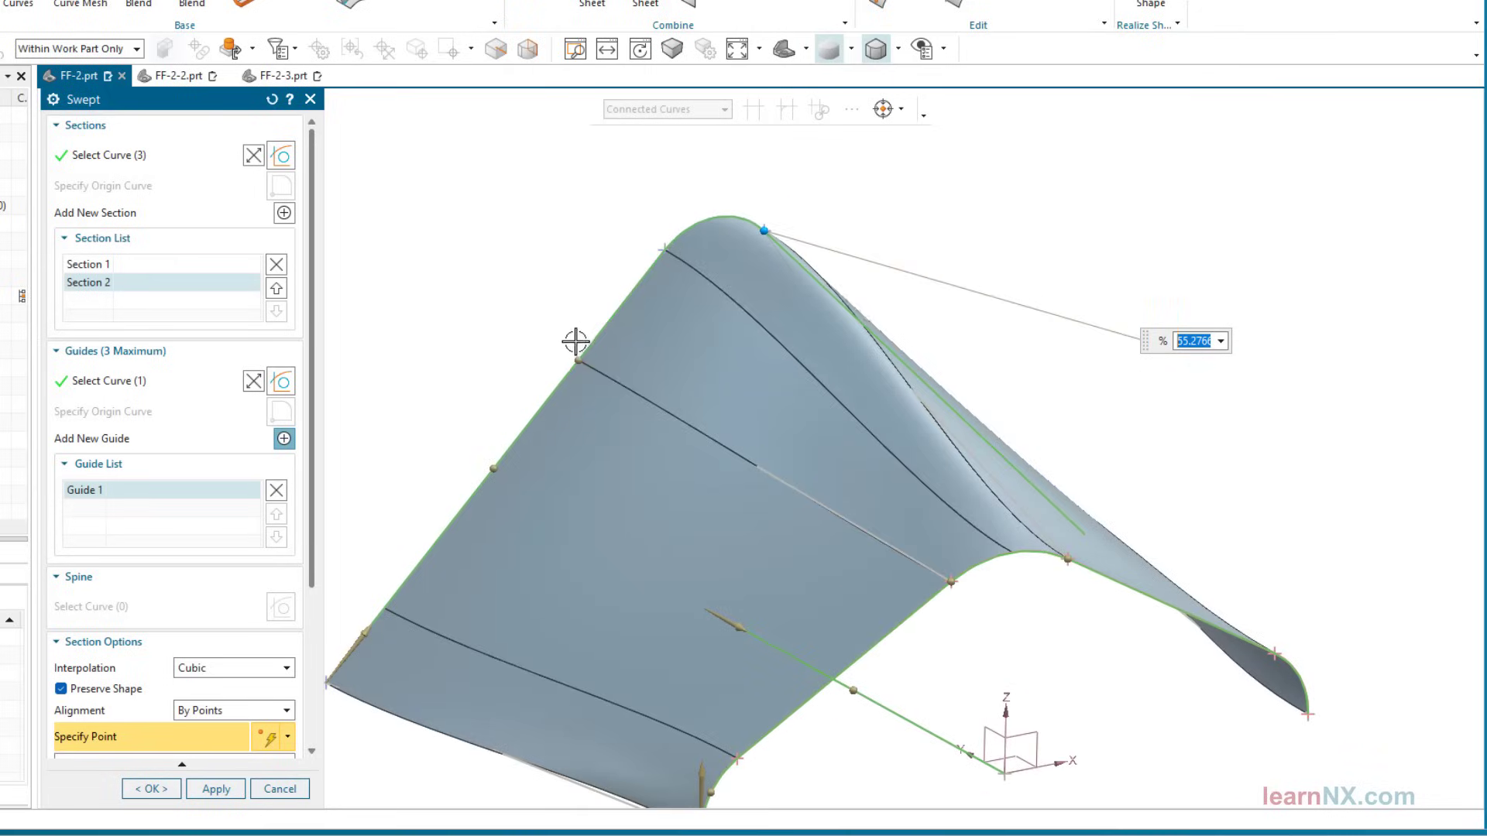
{"action": "left_click", "coordinate": [574, 345]}
{"action": "left_click_drag", "start_coordinate": [634, 296], "coordinate": [665, 249]}
{"action": "middle_click_drag", "start_coordinate": [518, 252], "coordinate": [453, 226]}
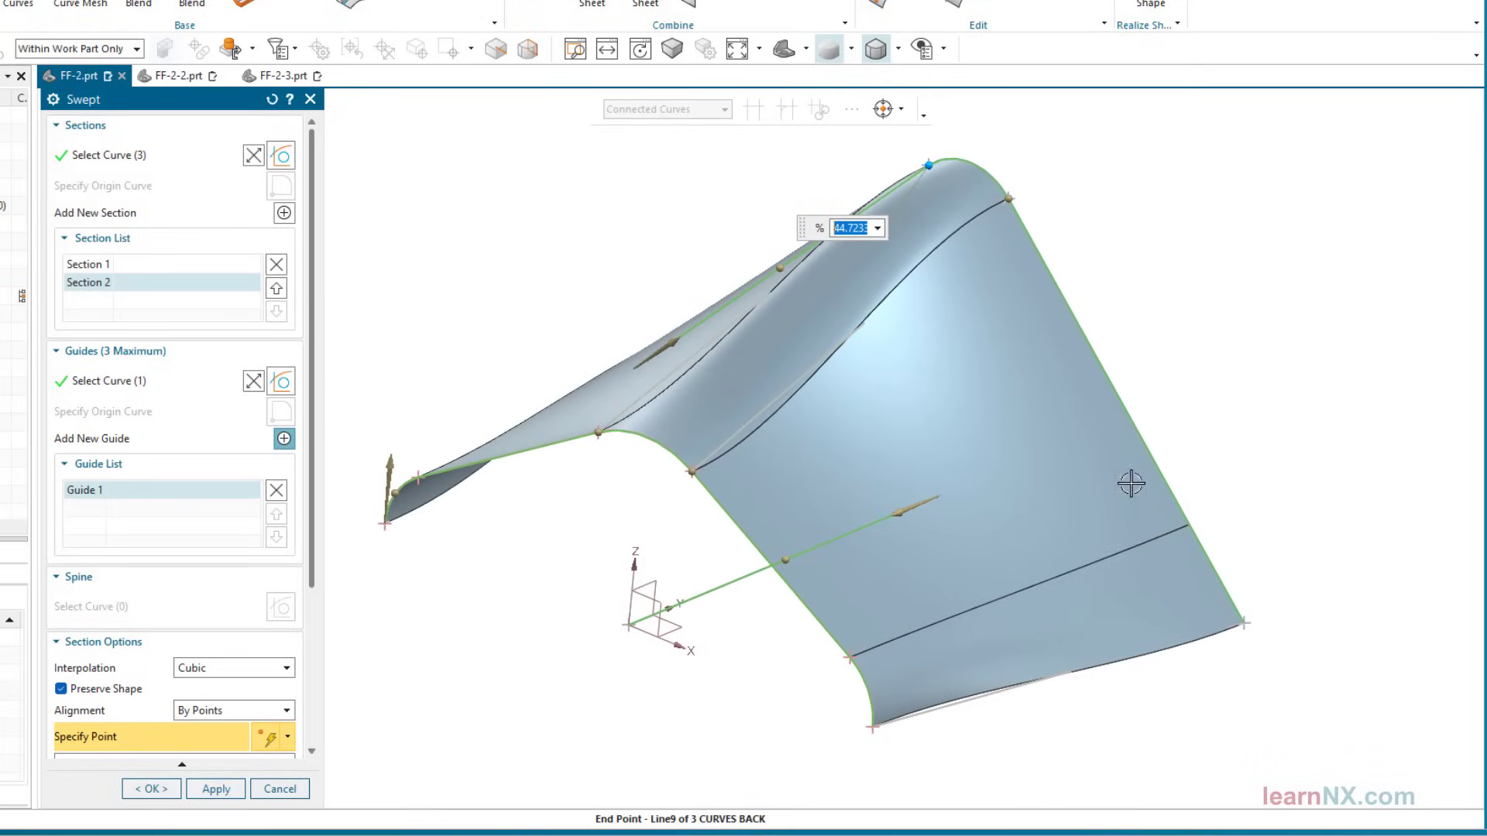
- Add an alignment point pair on the +X flank, joining the back section's end to the upper end of the front section's lower arc
{"action": "left_click", "coordinate": [1171, 494]}
{"action": "left_click_drag", "start_coordinate": [1184, 499], "coordinate": [1247, 597]}
{"action": "middle_click_drag", "start_coordinate": [1257, 494], "coordinate": [914, 609]}
{"action": "left_click_drag", "start_coordinate": [913, 609], "coordinate": [939, 639]}
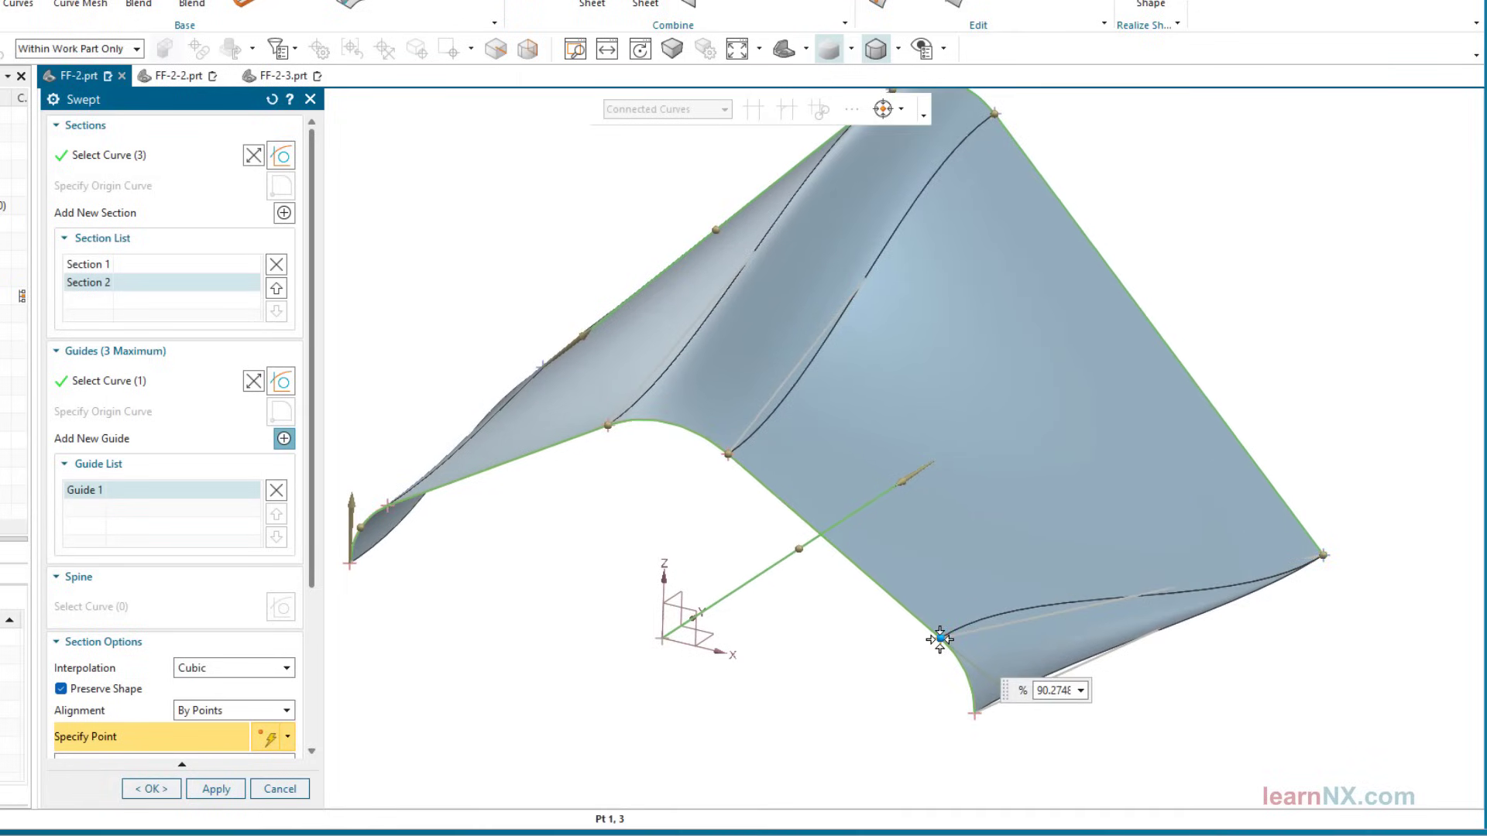
- Add an alignment point pair on the -X flank, joining the back section's start to the upper end of the front section's lower arc
{"action": "middle_click_drag", "start_coordinate": [720, 727], "coordinate": [525, 415]}
{"action": "left_click_drag", "start_coordinate": [524, 415], "coordinate": [430, 596]}
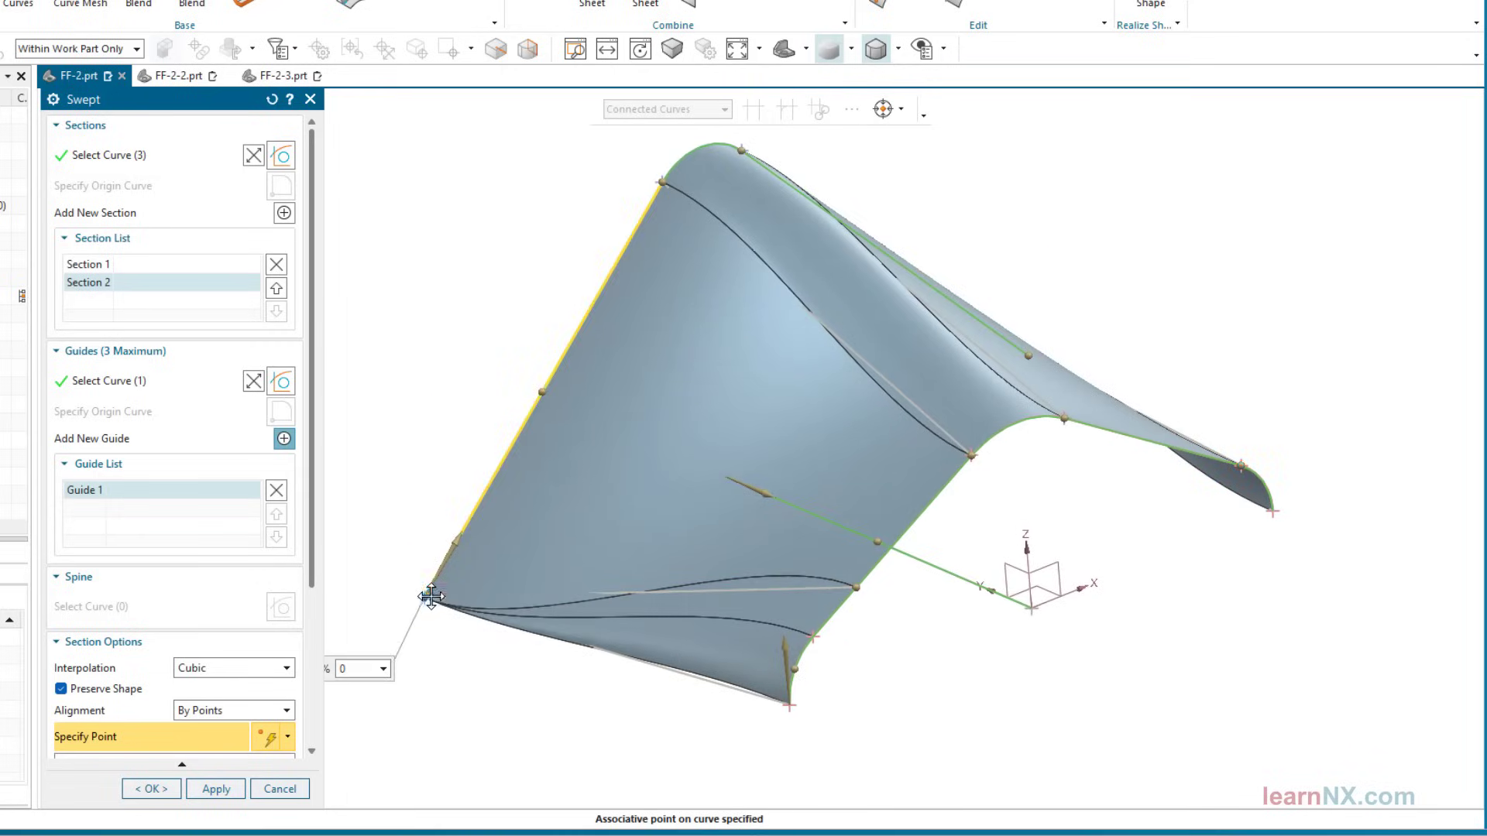
{"action": "left_click_drag", "start_coordinate": [855, 589], "coordinate": [813, 640]}
{"action": "middle_click_drag", "start_coordinate": [972, 717], "coordinate": [765, 693]}
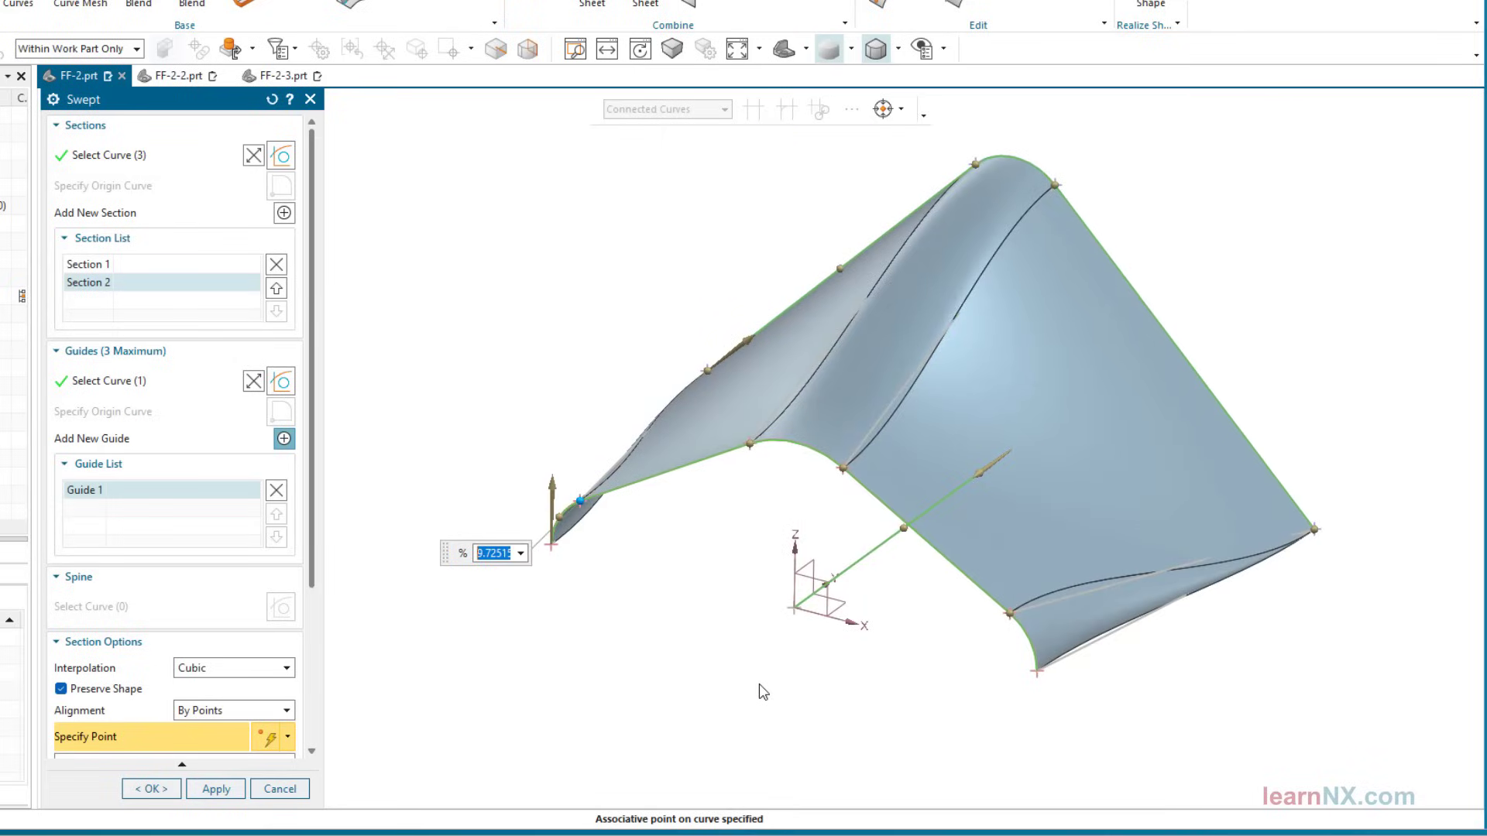
- Set the interpolation to Linear, check the surface from the side, and finish the Swept feature
{"action": "left_click", "coordinate": [279, 667]}
{"action": "left_click", "coordinate": [253, 680]}
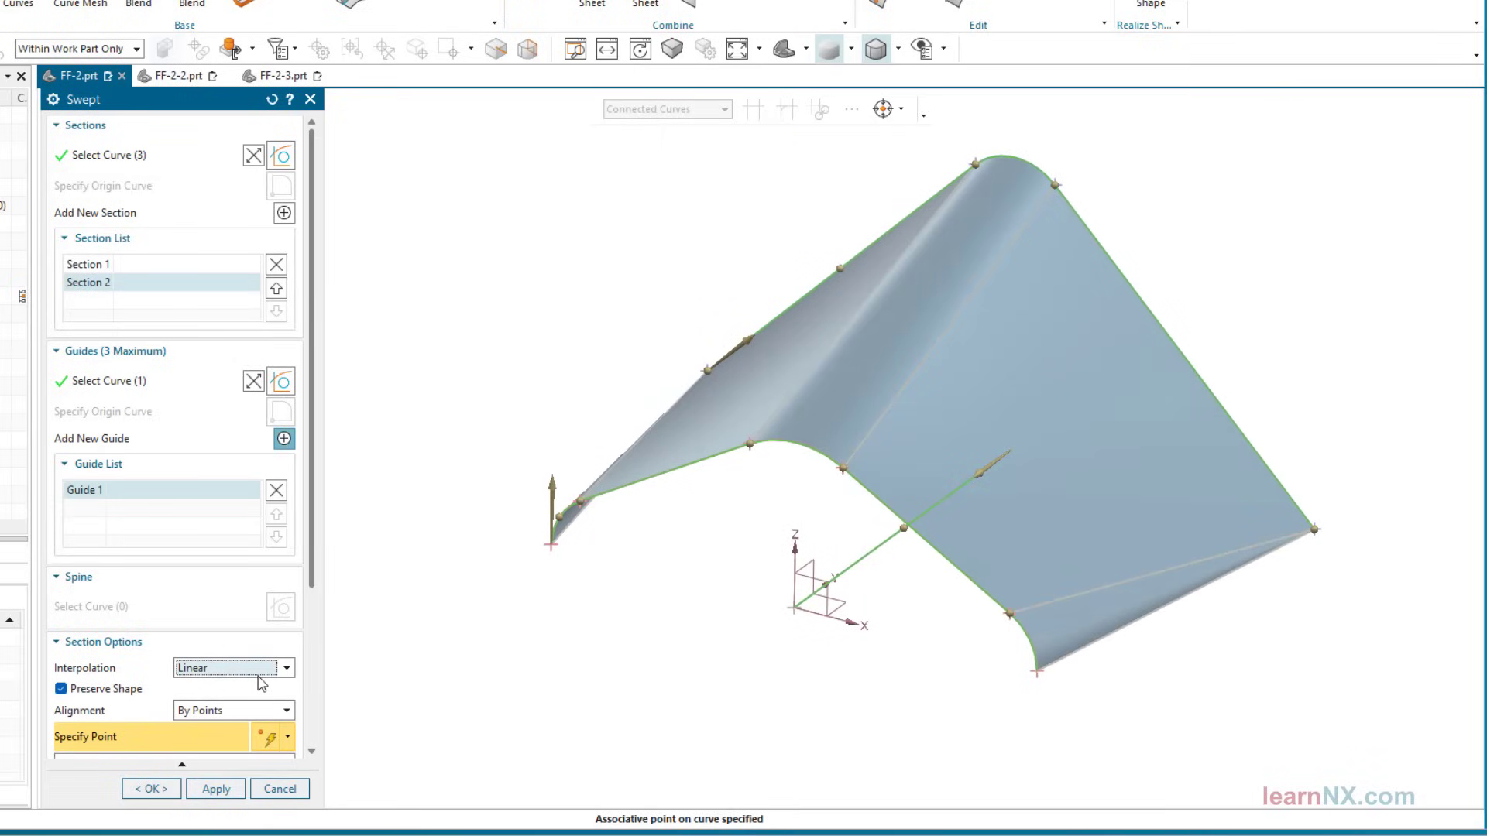
{"action": "key", "text": "F8"}
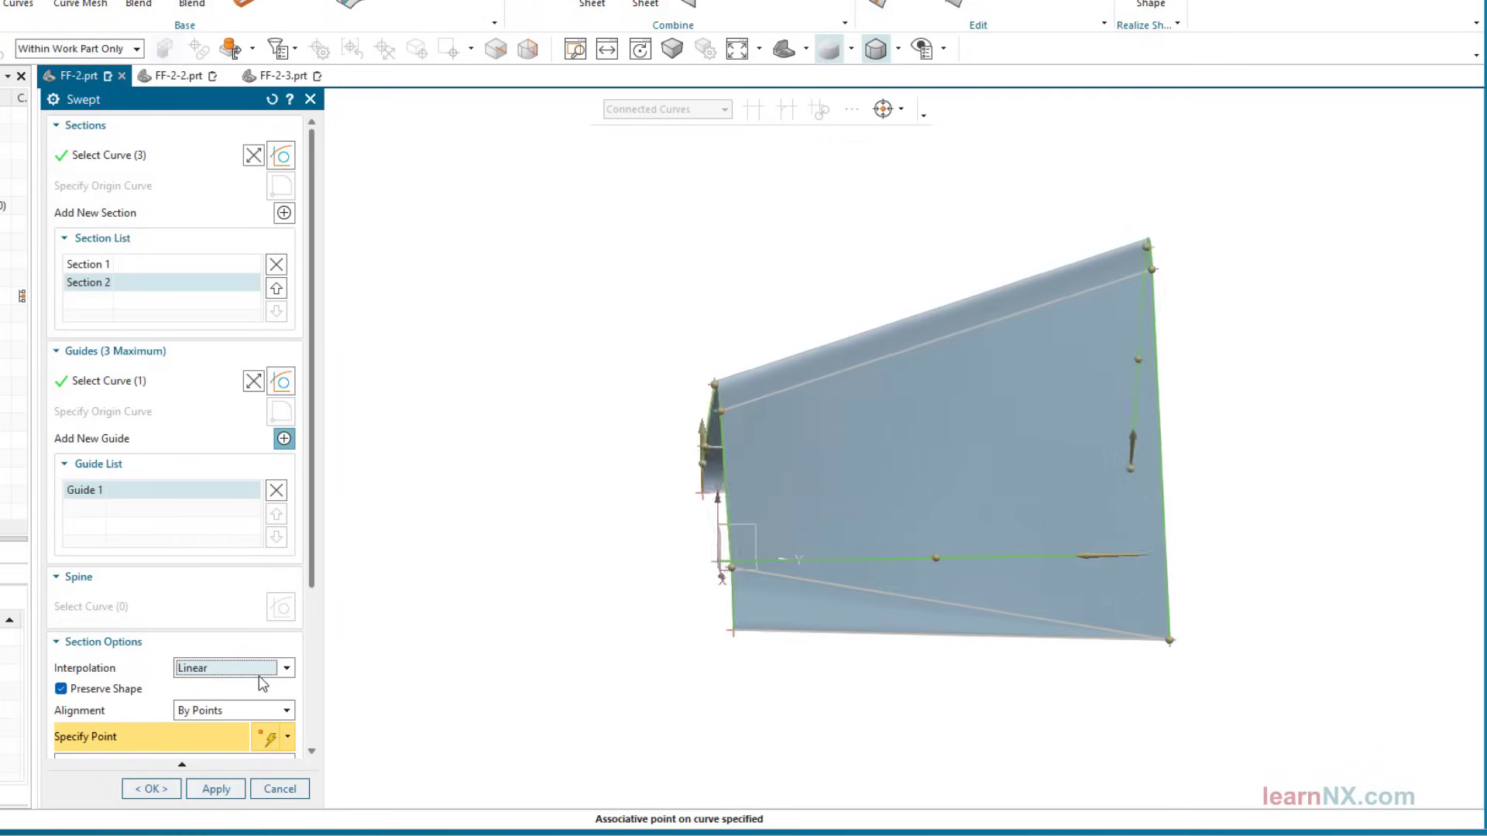
{"action": "key", "text": "Home"}
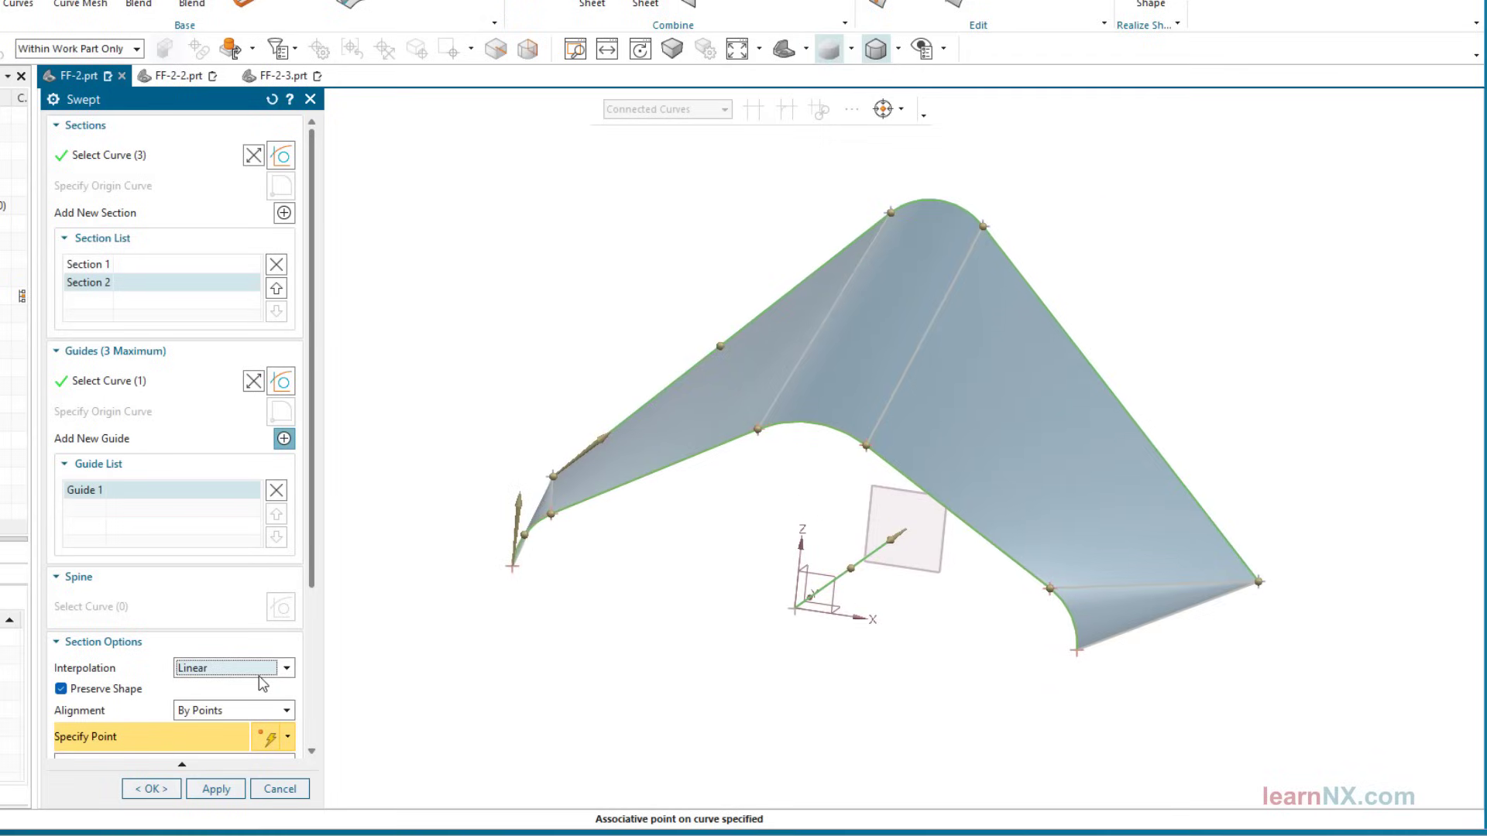
{"action": "left_click", "coordinate": [152, 789]}
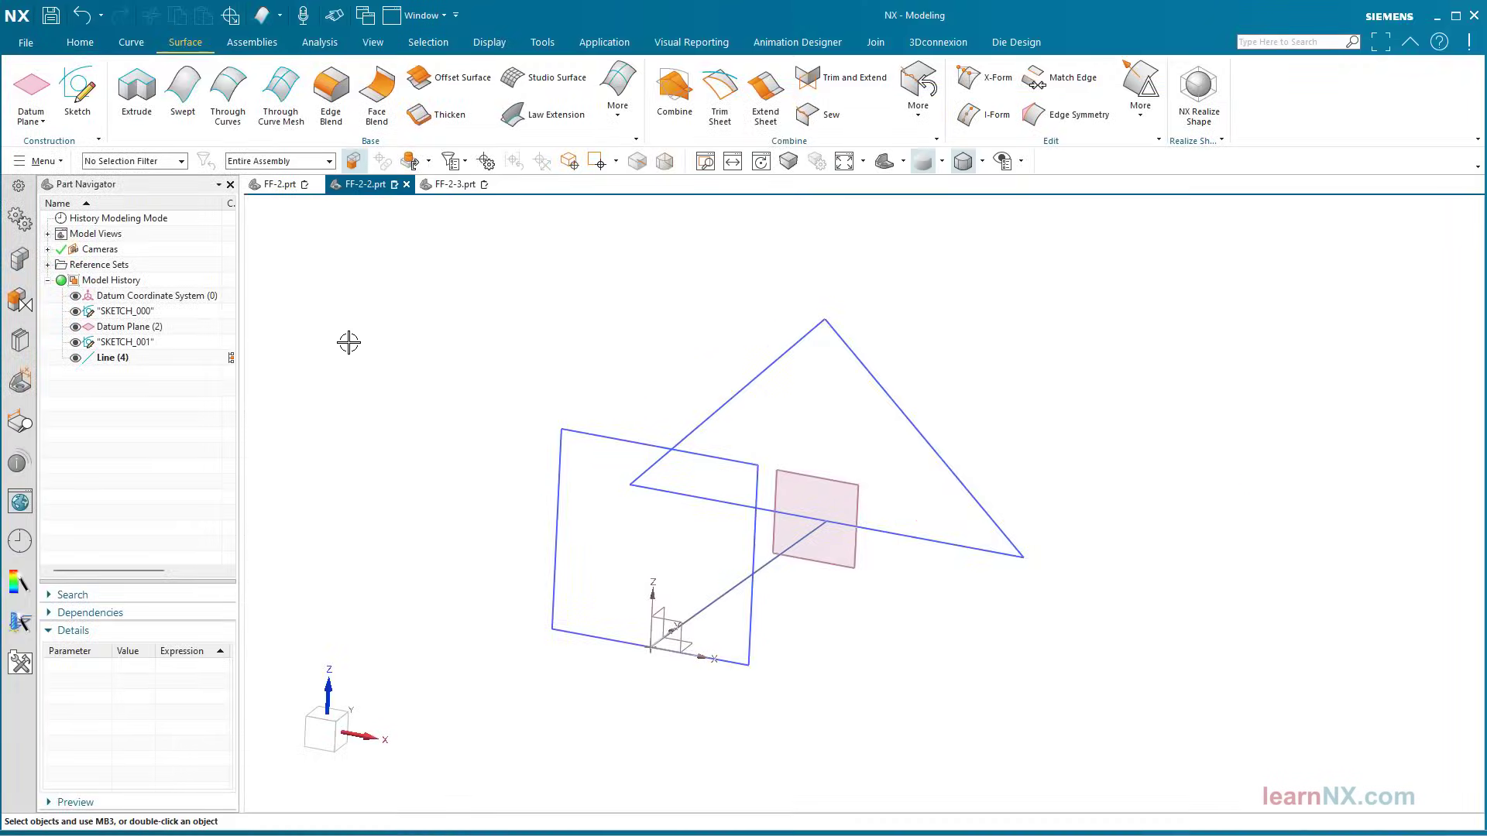
- In FF-2-2.prt, start a Swept body with the square and the triangle as separate sections and the straight line as guide
{"action": "left_click", "coordinate": [182, 89]}
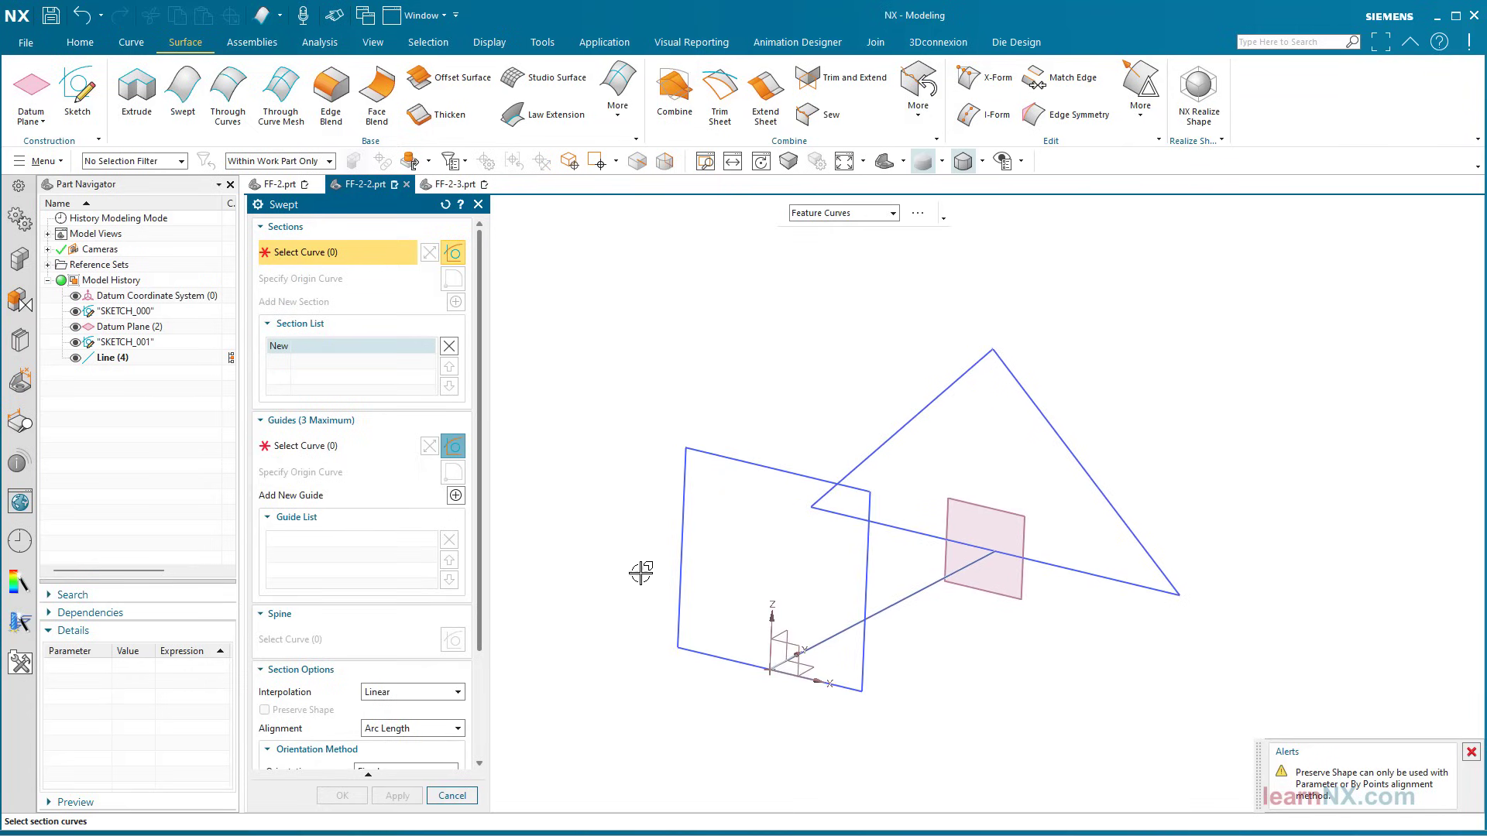
{"action": "left_click", "coordinate": [673, 617]}
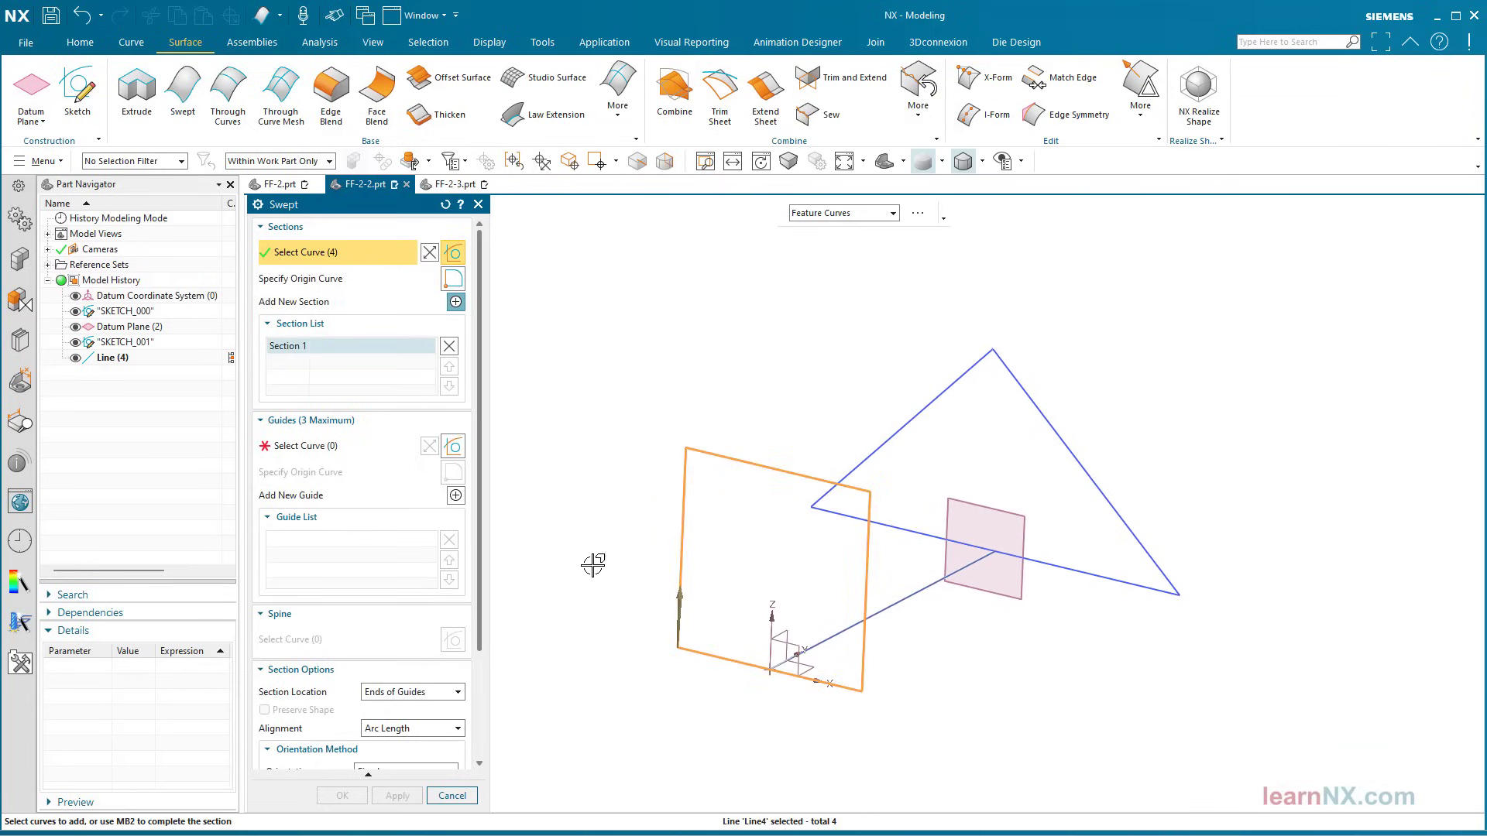
{"action": "left_click", "coordinate": [454, 302]}
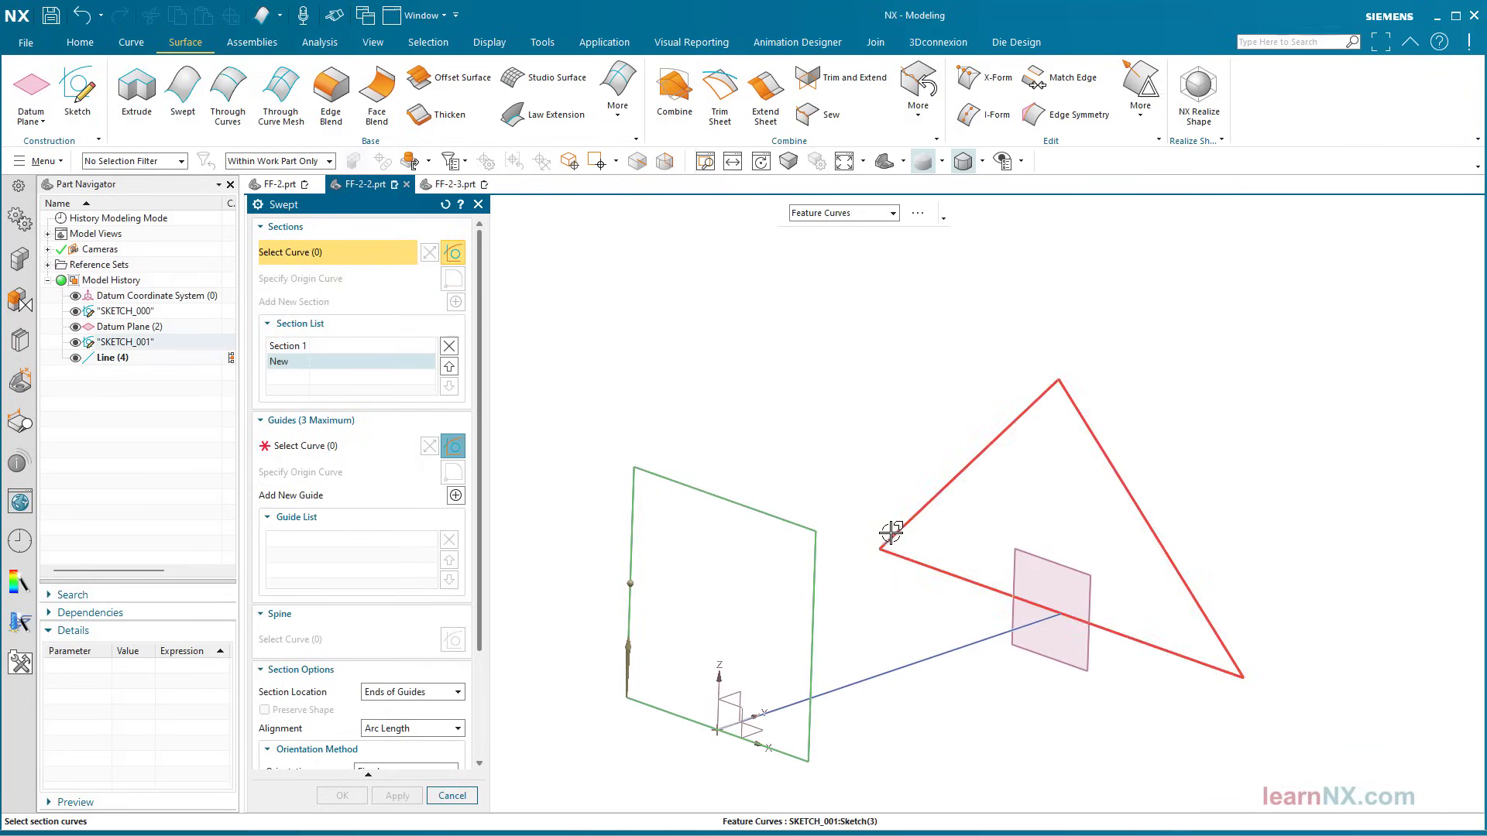
{"action": "left_click", "coordinate": [891, 533]}
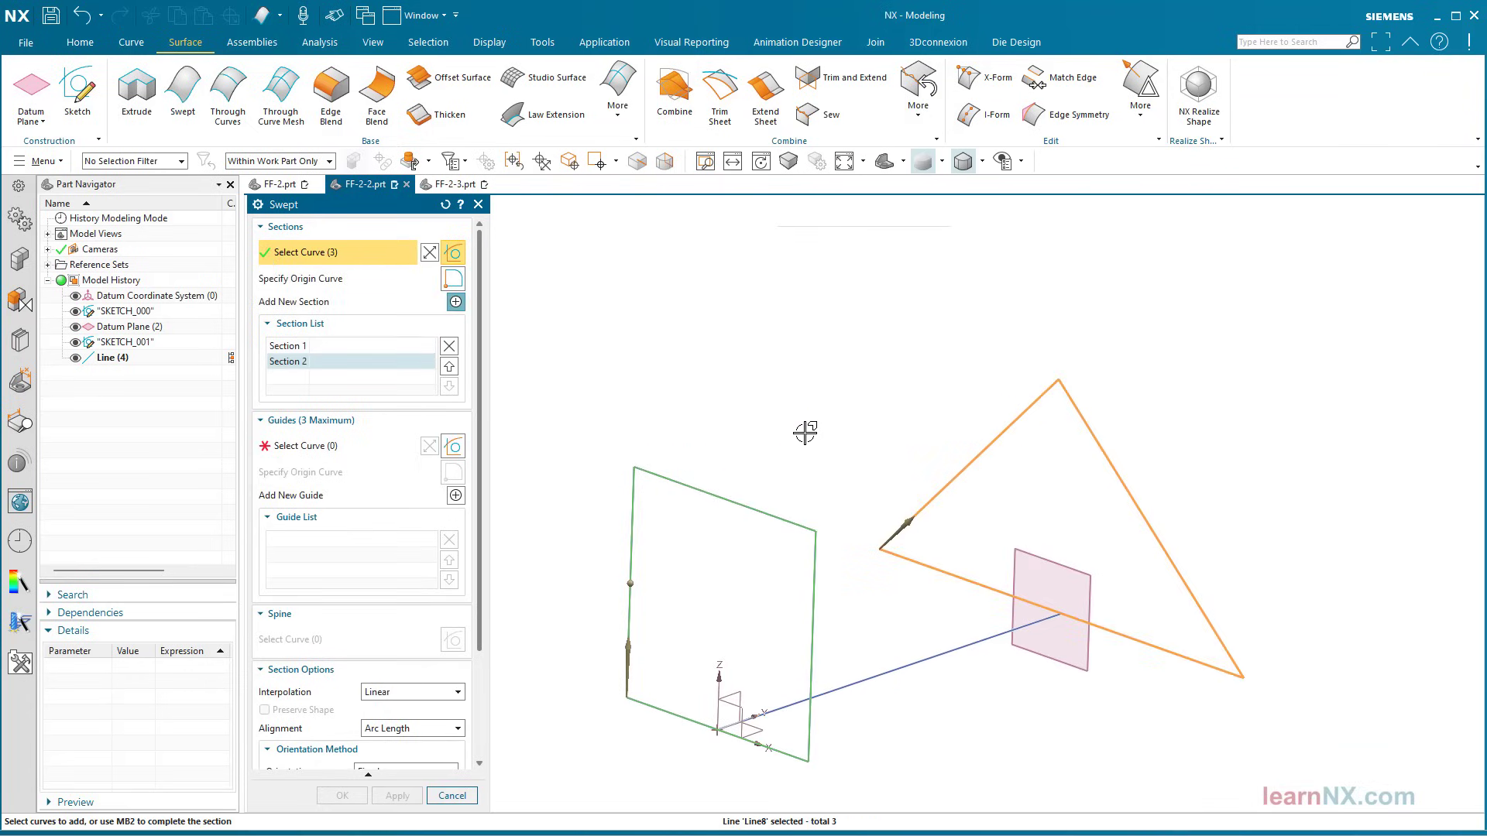
{"action": "left_click", "coordinate": [378, 446]}
{"action": "left_click", "coordinate": [989, 639]}
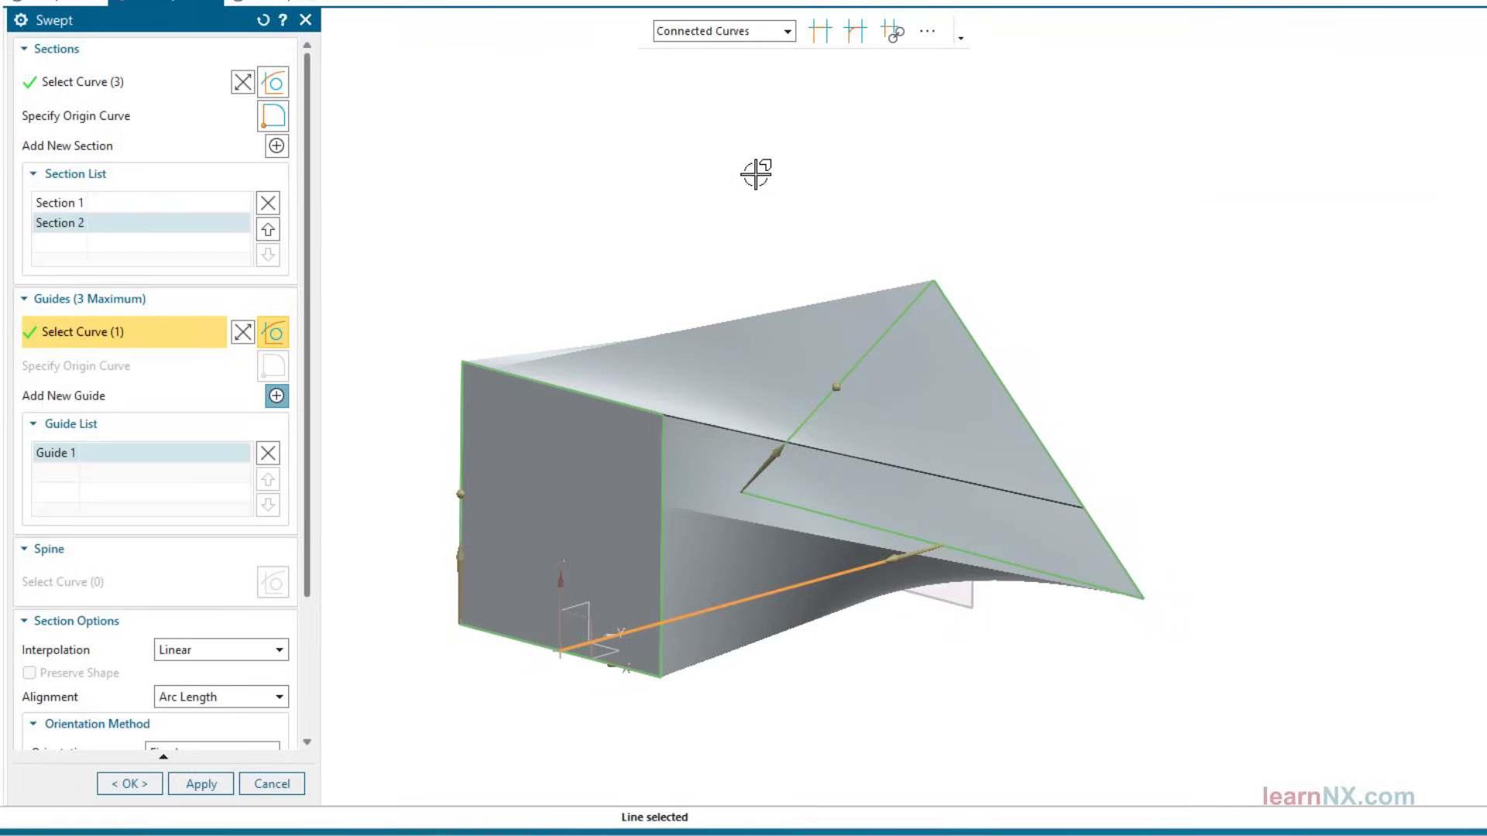
- Set the alignment to By Points and move the triangle's alignment points so that two meet at its apex and two at its +X corner
{"action": "left_click", "coordinate": [246, 697]}
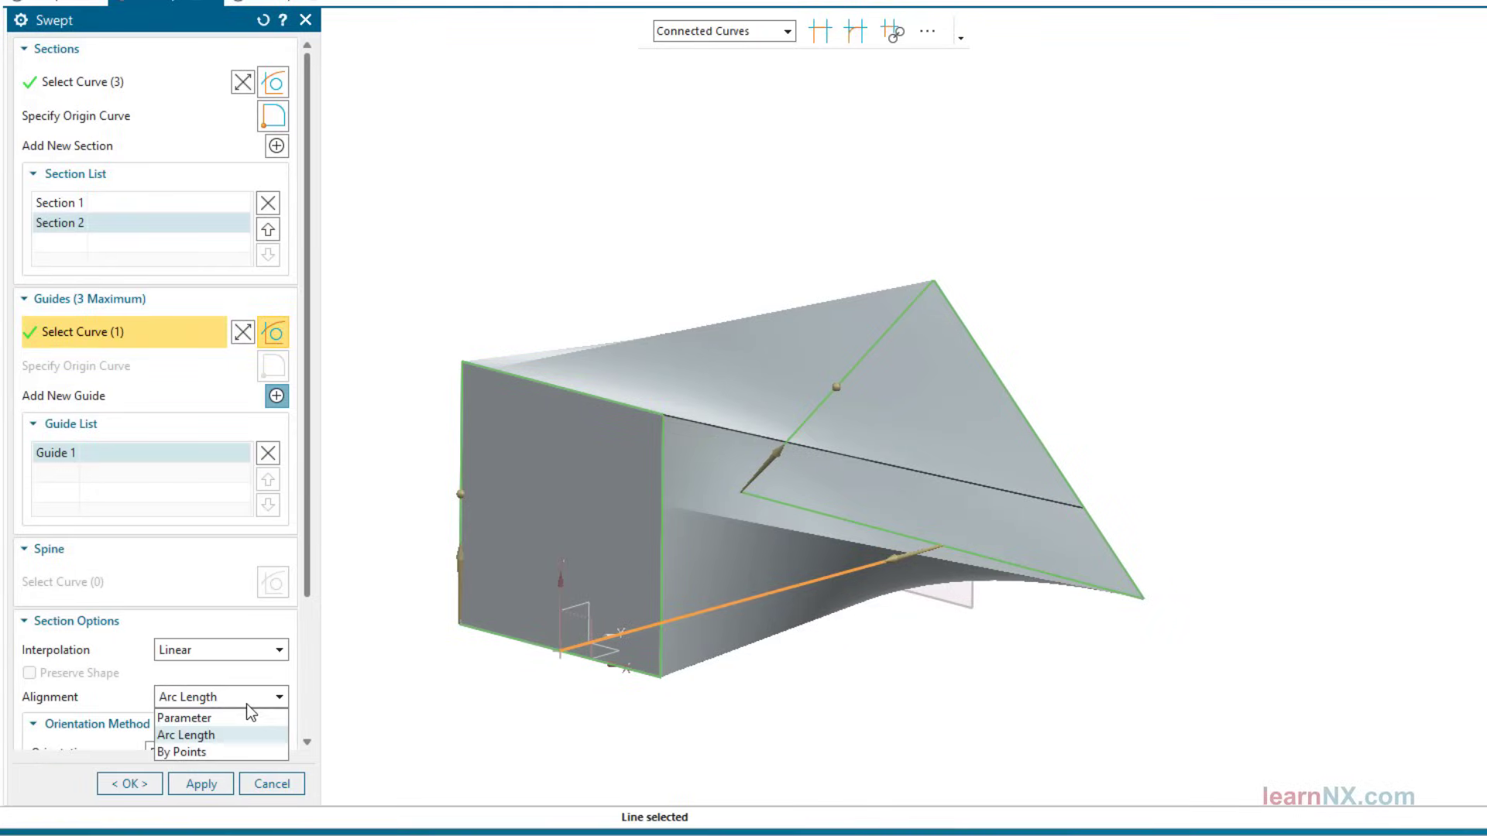
{"action": "left_click", "coordinate": [214, 745]}
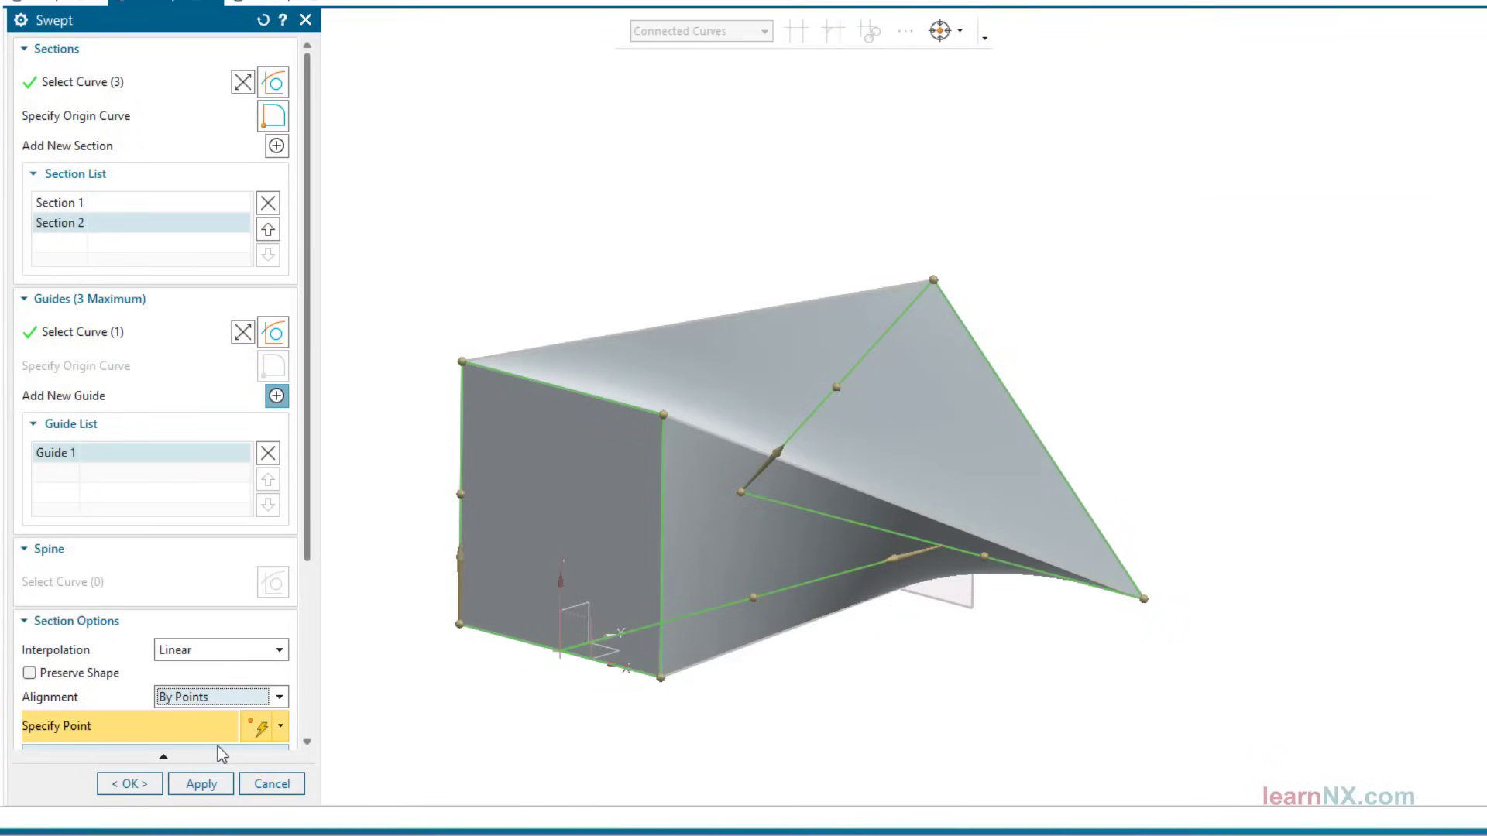
{"action": "left_click", "coordinate": [1045, 449]}
{"action": "left_click_drag", "start_coordinate": [1054, 414], "coordinate": [935, 277]}
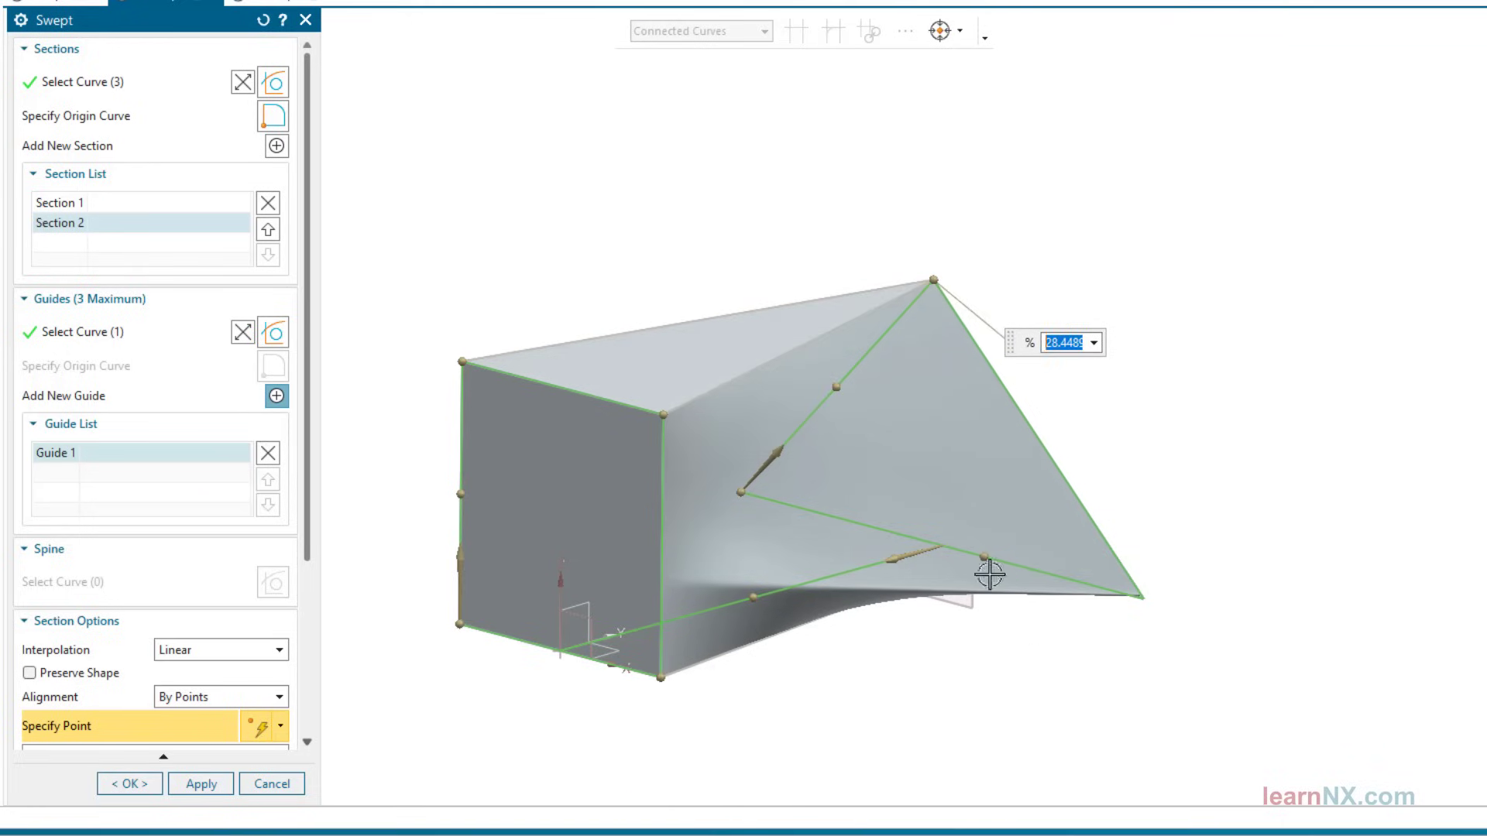
{"action": "left_click_drag", "start_coordinate": [983, 554], "coordinate": [1148, 596]}
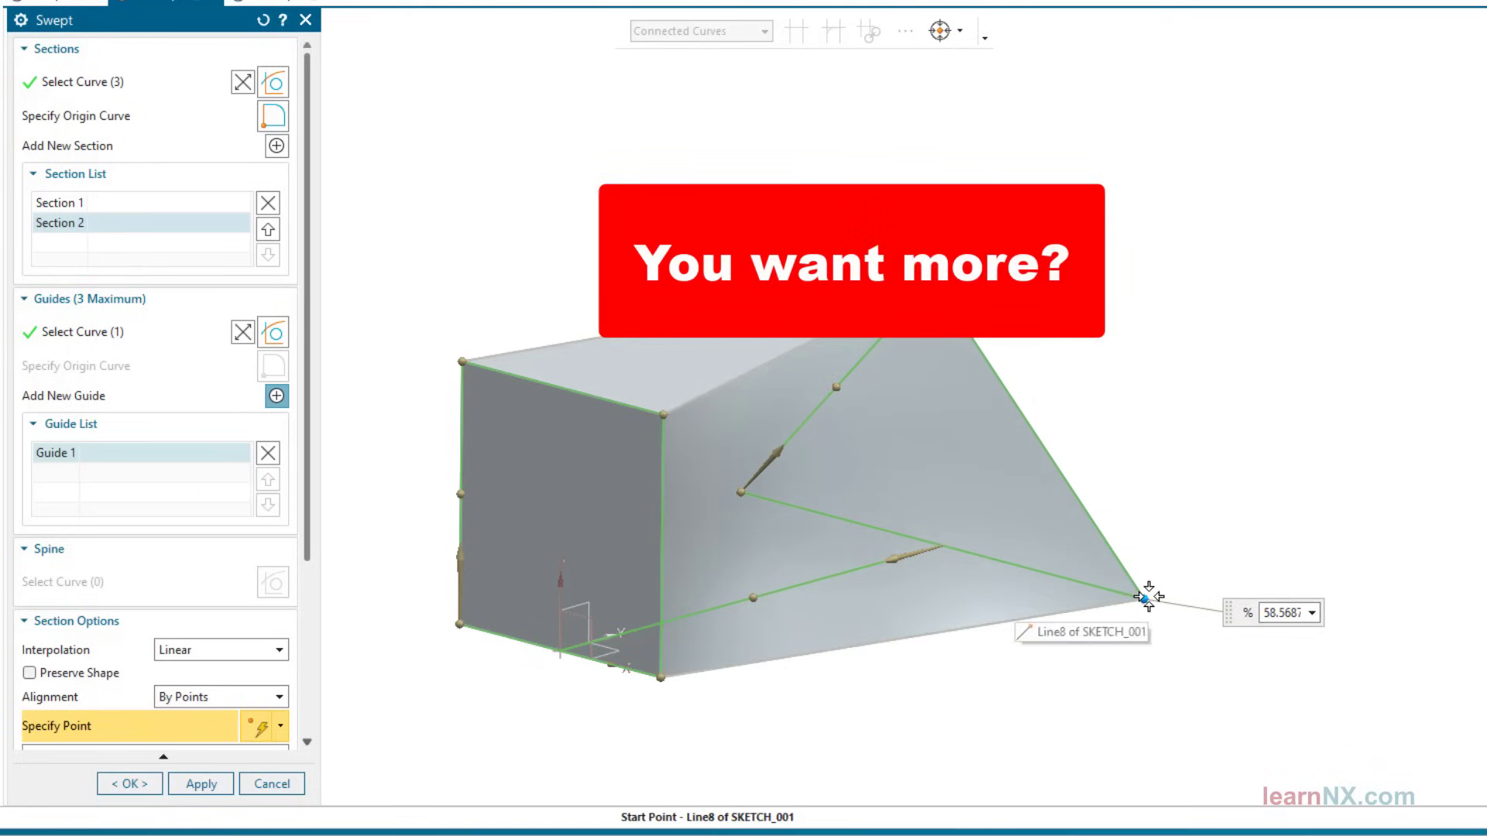
- Finish the Swept body between the square and the triangle
{"action": "key", "text": "Home"}
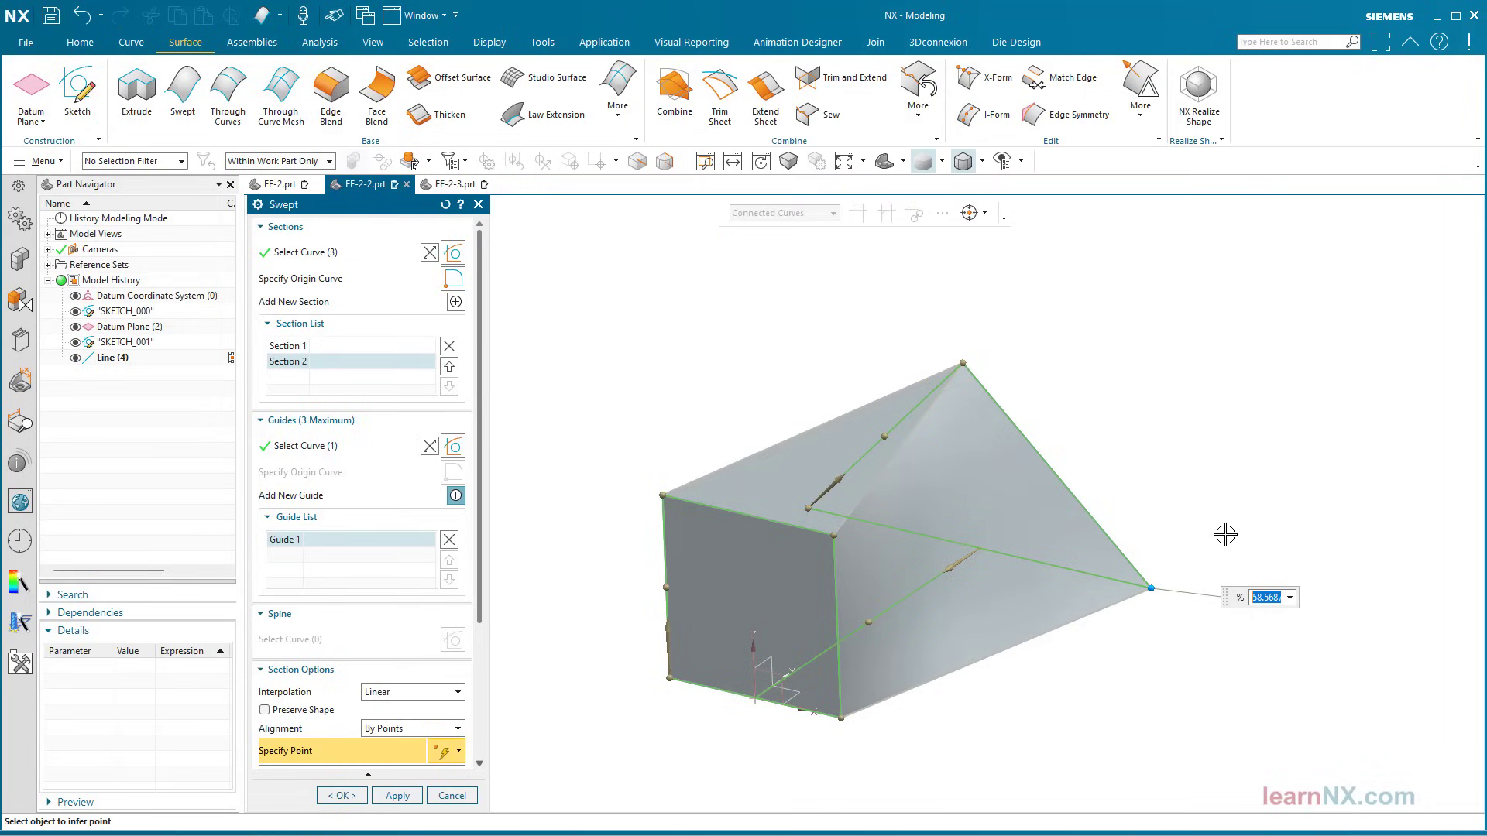
{"action": "left_click", "coordinate": [324, 800]}
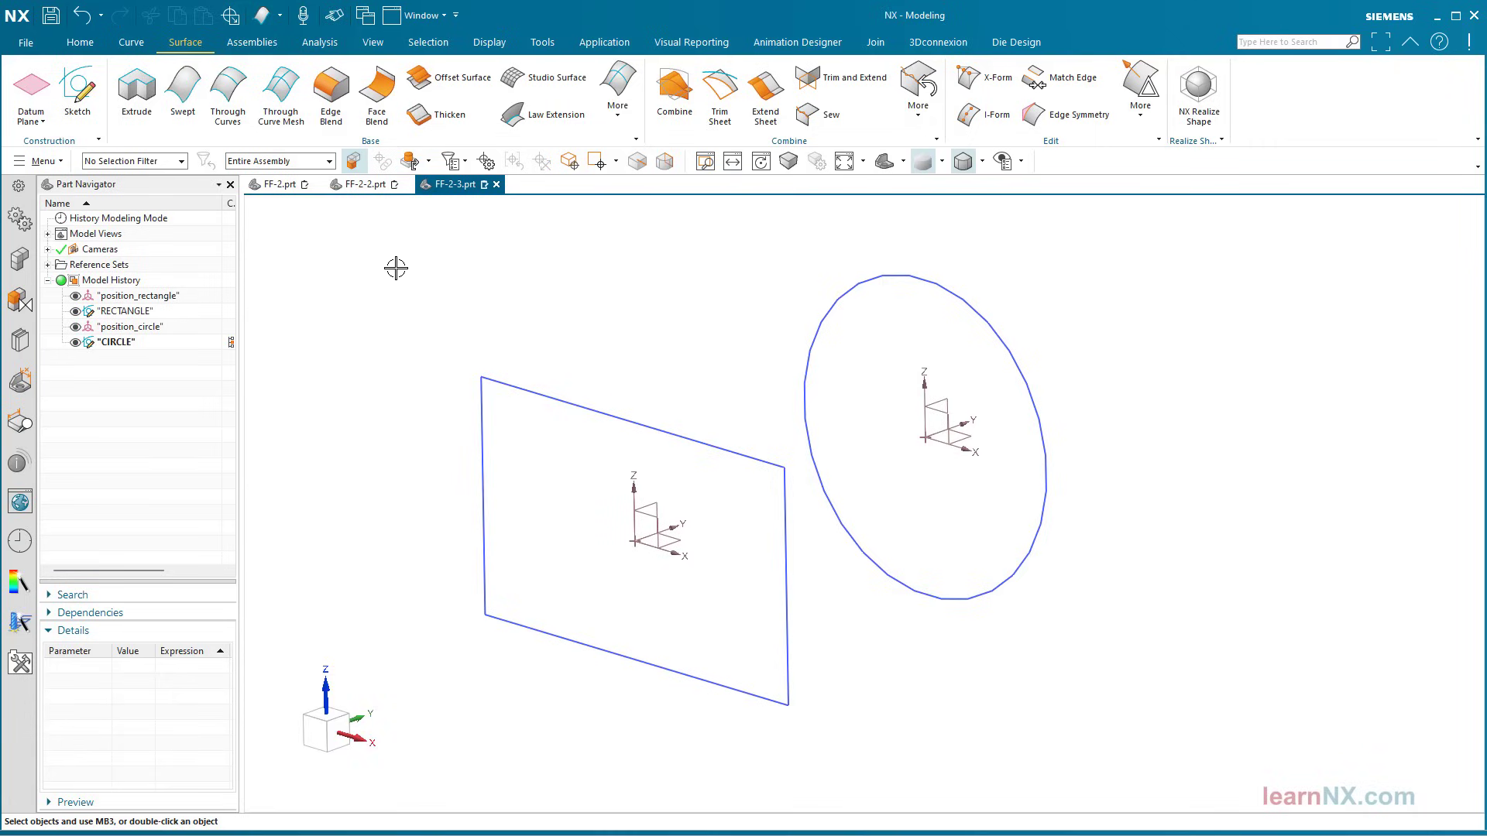
- In FF-2-3.prt, create a line from the origin of the rectangle's coordinate system to the origin of the circle's coordinate system
{"action": "left_click", "coordinate": [133, 41]}
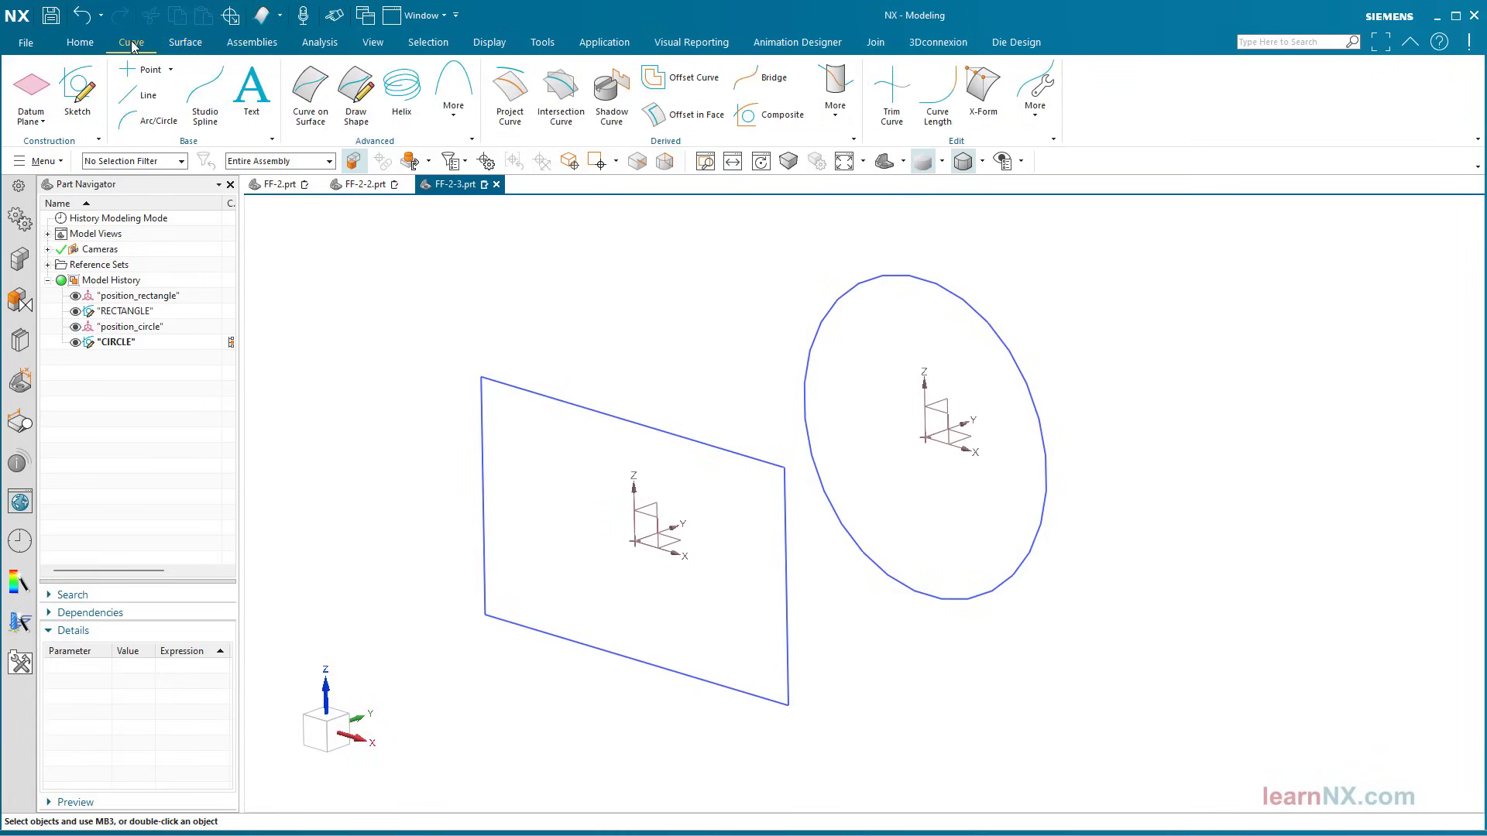
{"action": "left_click", "coordinate": [141, 96]}
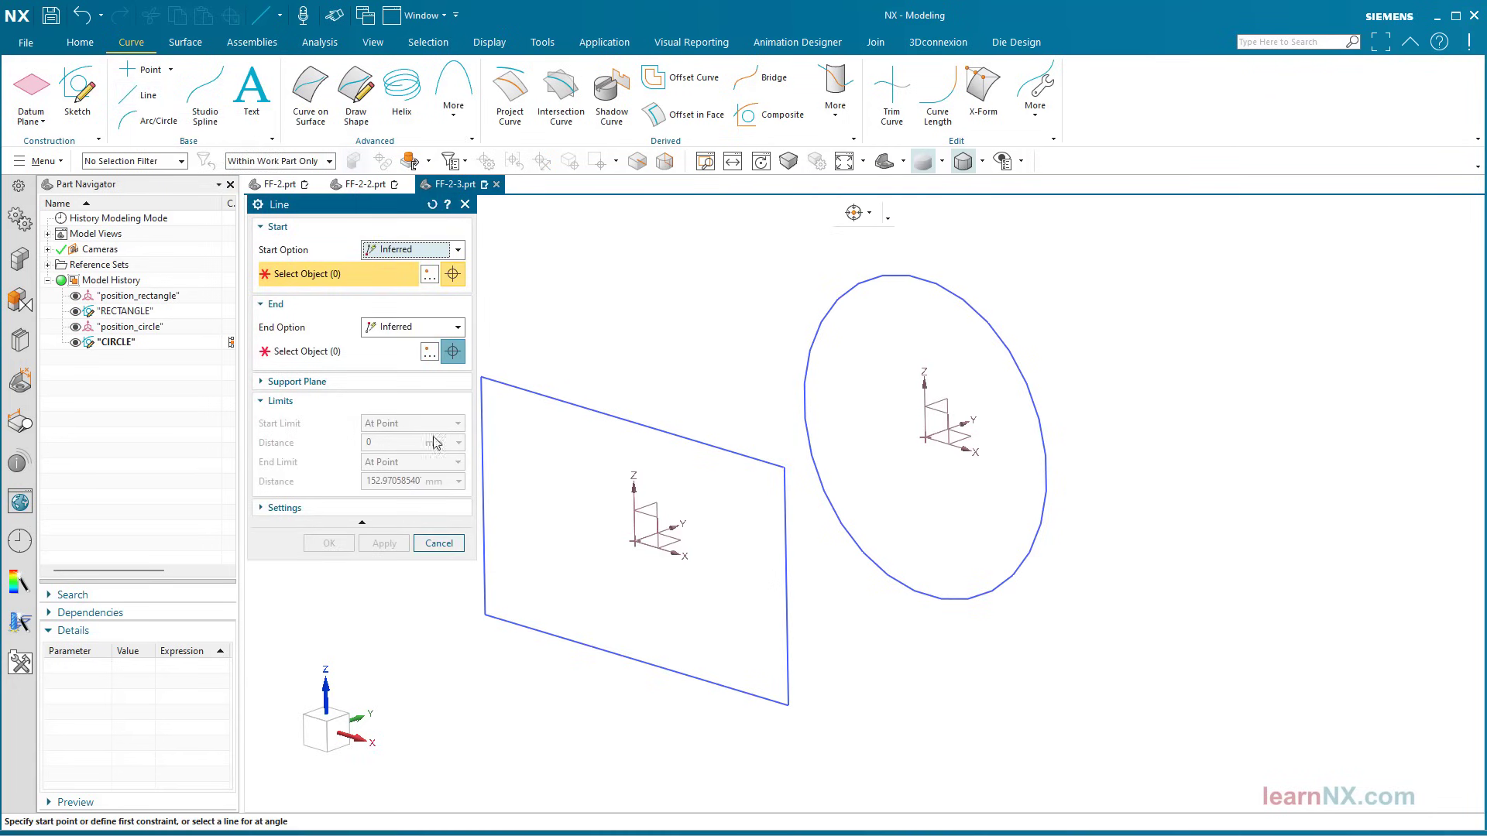
{"action": "left_click", "coordinate": [636, 544]}
{"action": "left_click", "coordinate": [920, 438]}
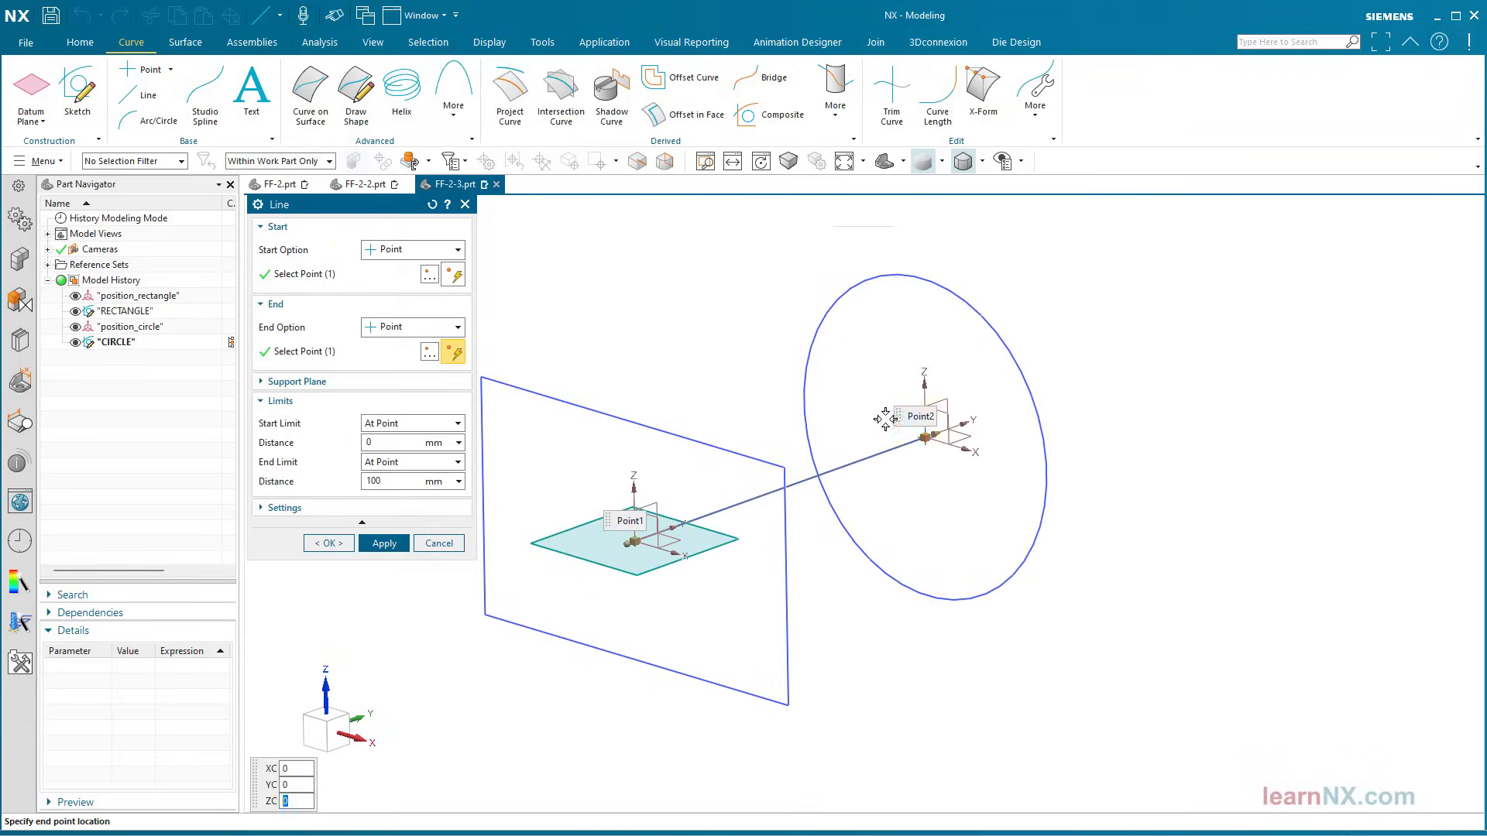
{"action": "left_click", "coordinate": [328, 543]}
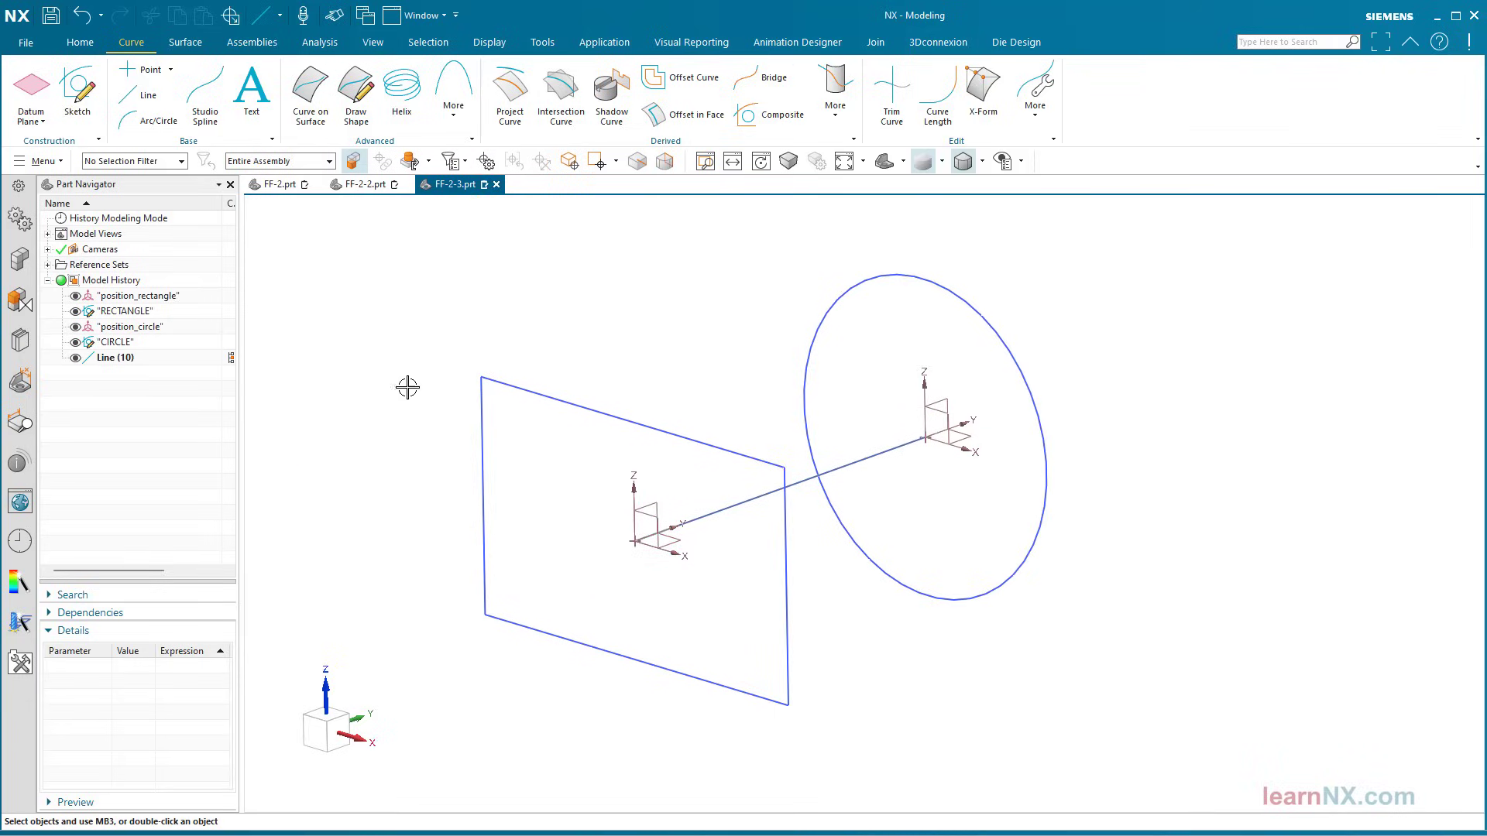
- Inspect the RECTANGLE and CIRCLE sketches with their dimensions, leaving each sketch unchanged
{"action": "double_click", "coordinate": [481, 380]}
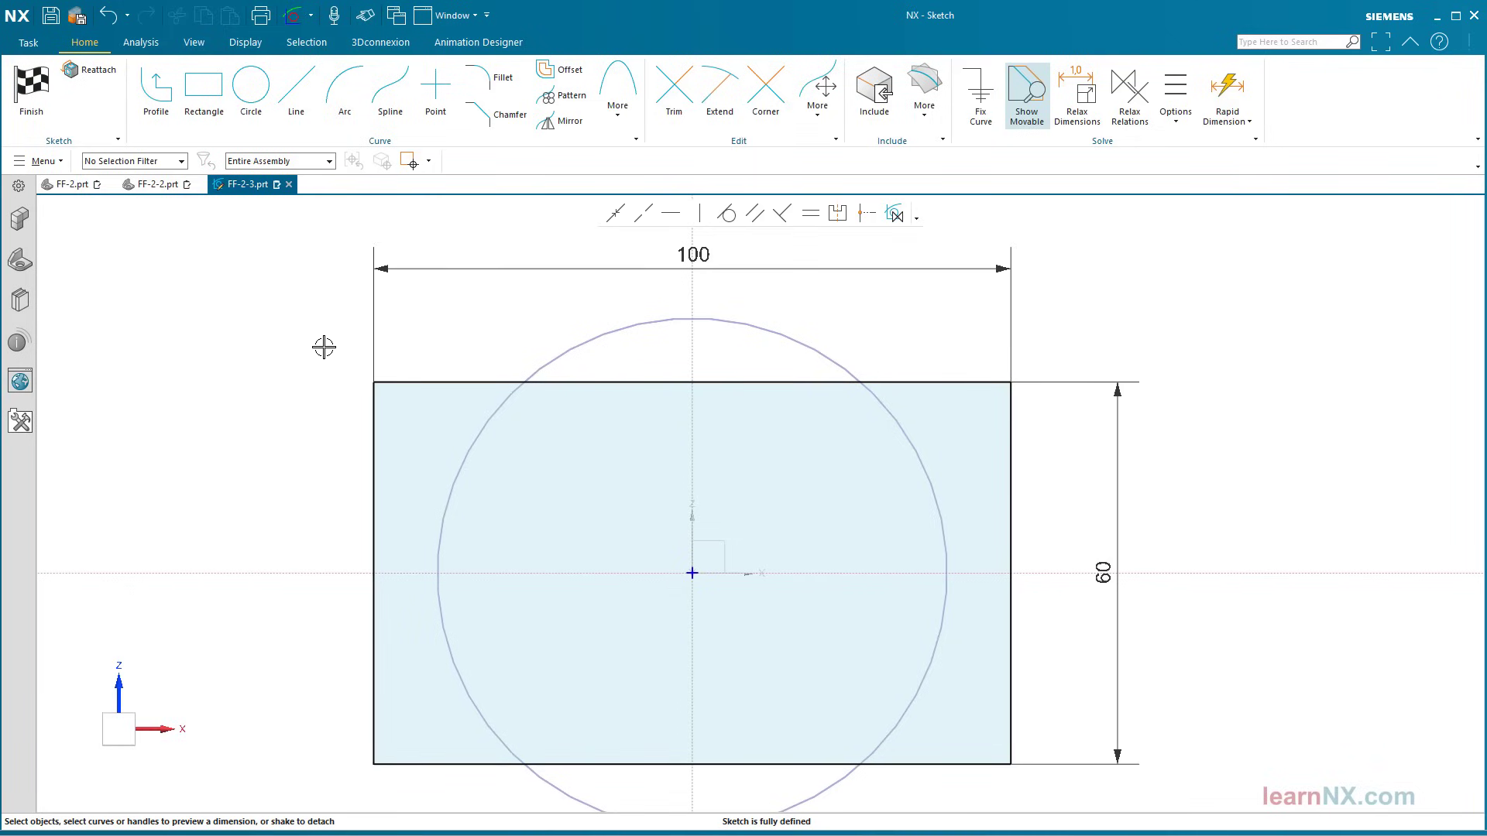
{"action": "left_click", "coordinate": [31, 85]}
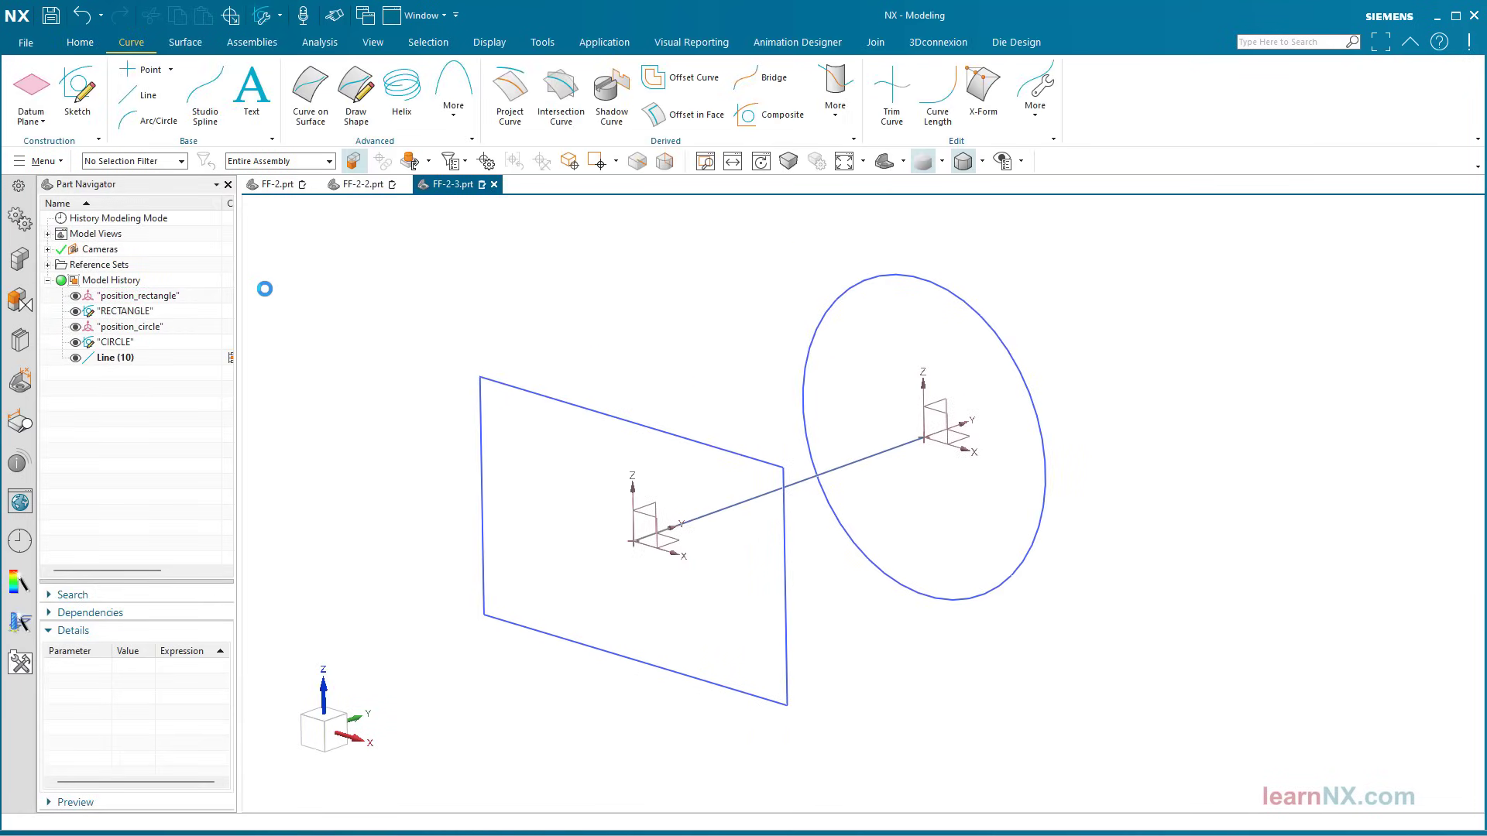
{"action": "double_click", "coordinate": [824, 308]}
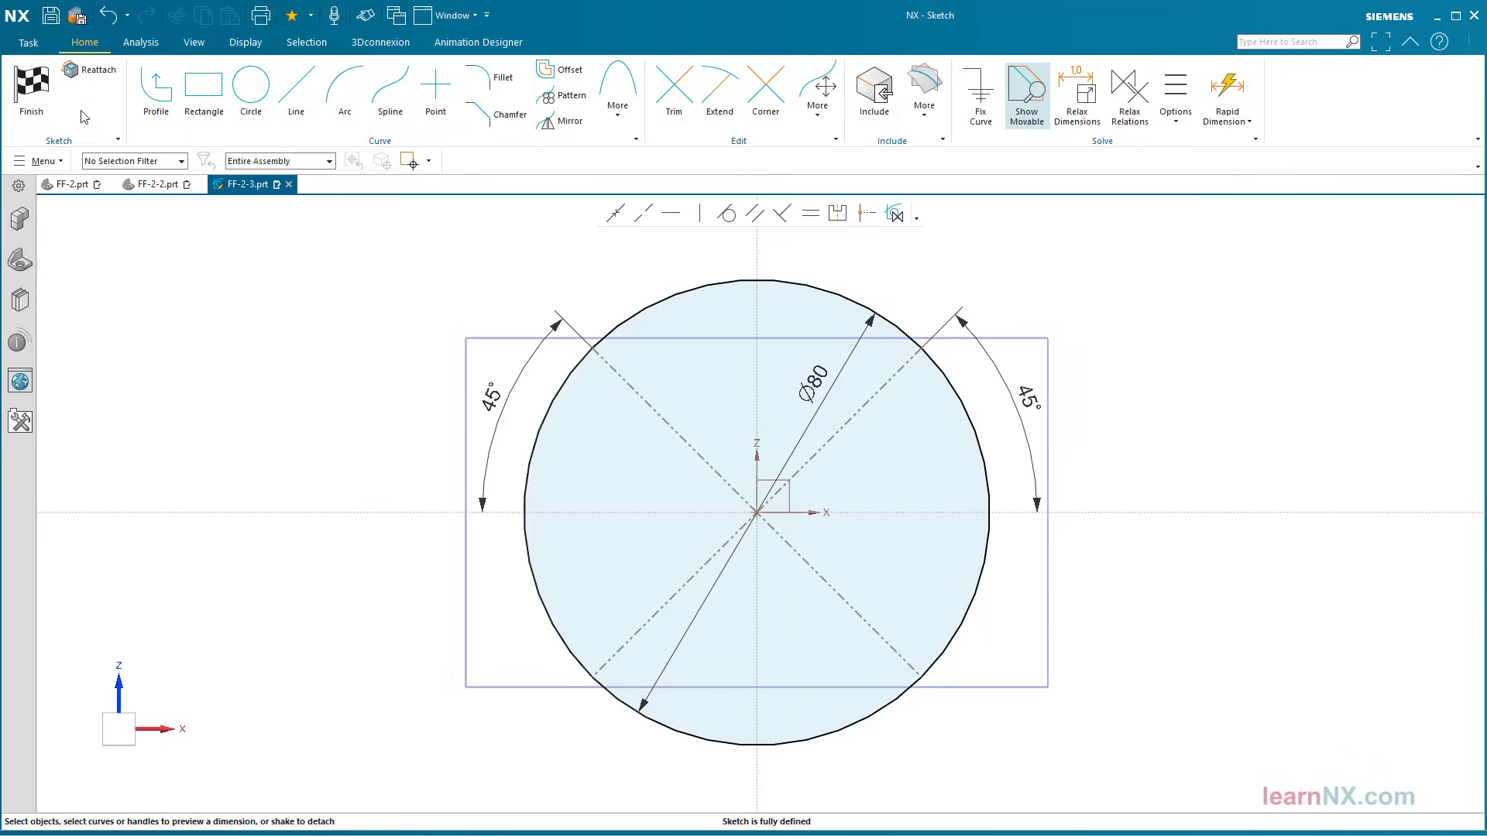
{"action": "left_click", "coordinate": [39, 91]}
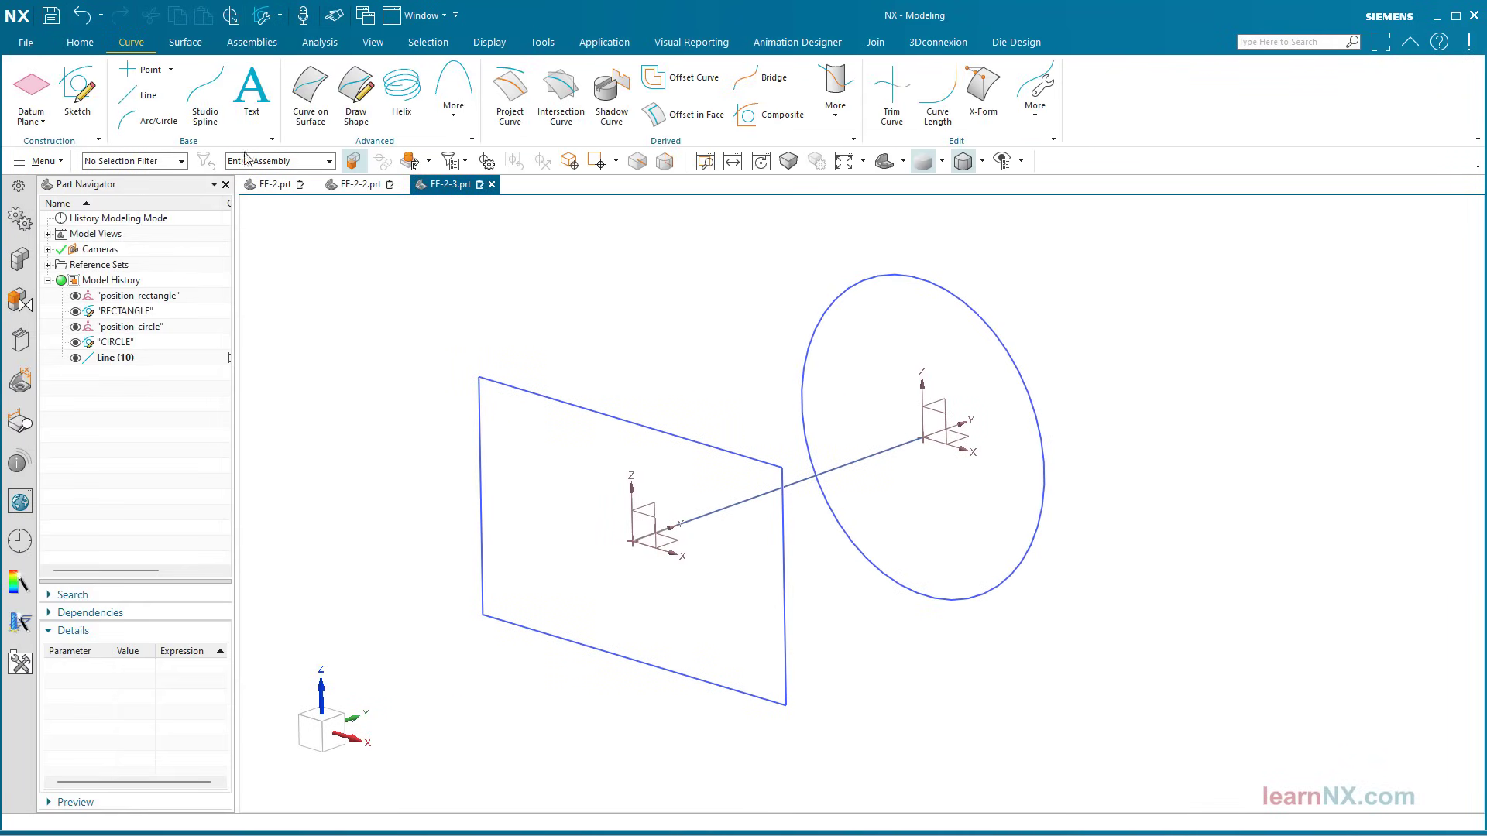
- Start a Swept feature with the circle as the first section and the rectangle as the second section
{"action": "left_click", "coordinate": [194, 45]}
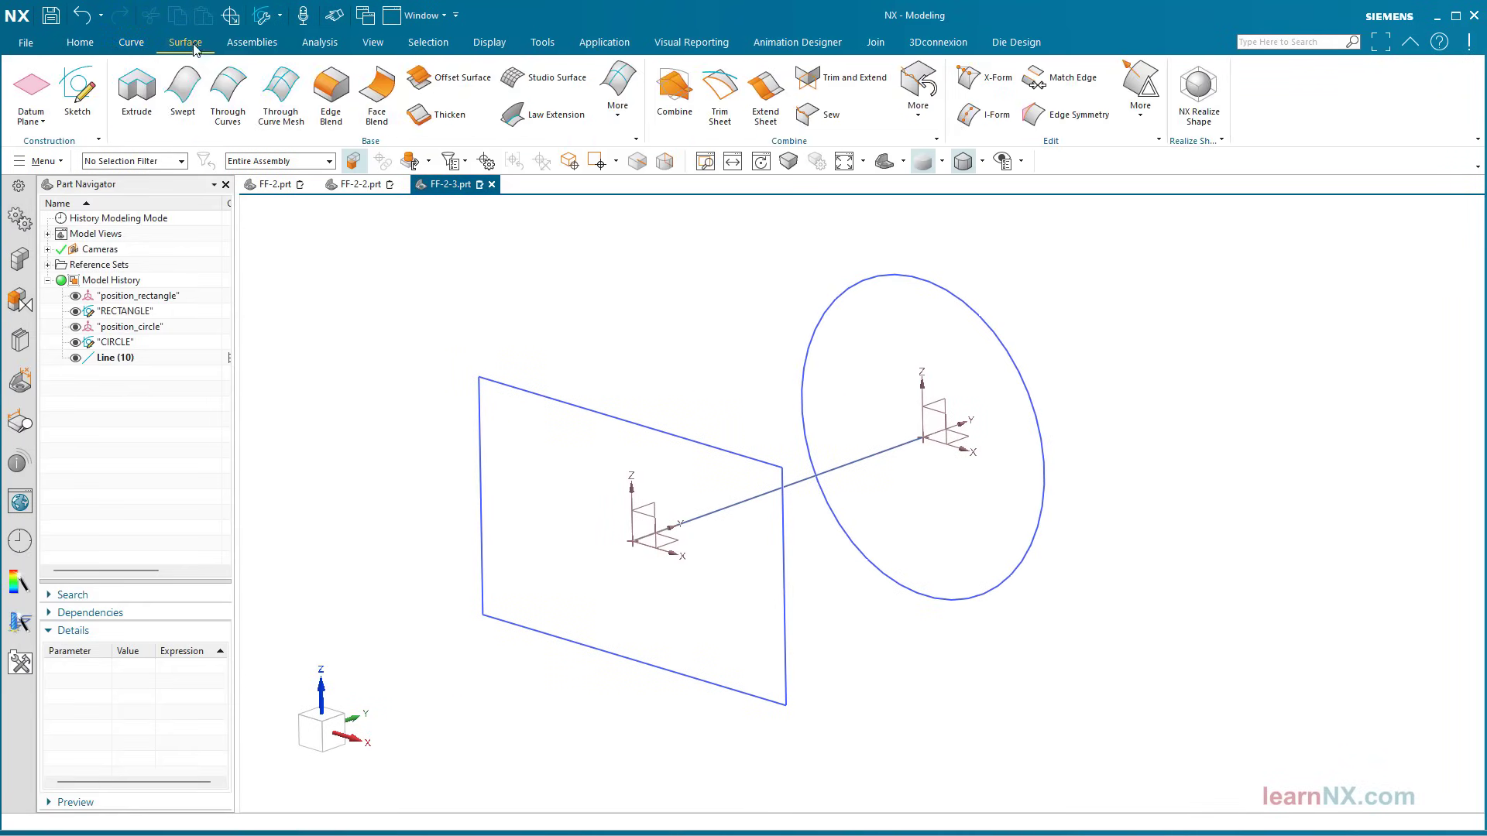
{"action": "left_click", "coordinate": [178, 99]}
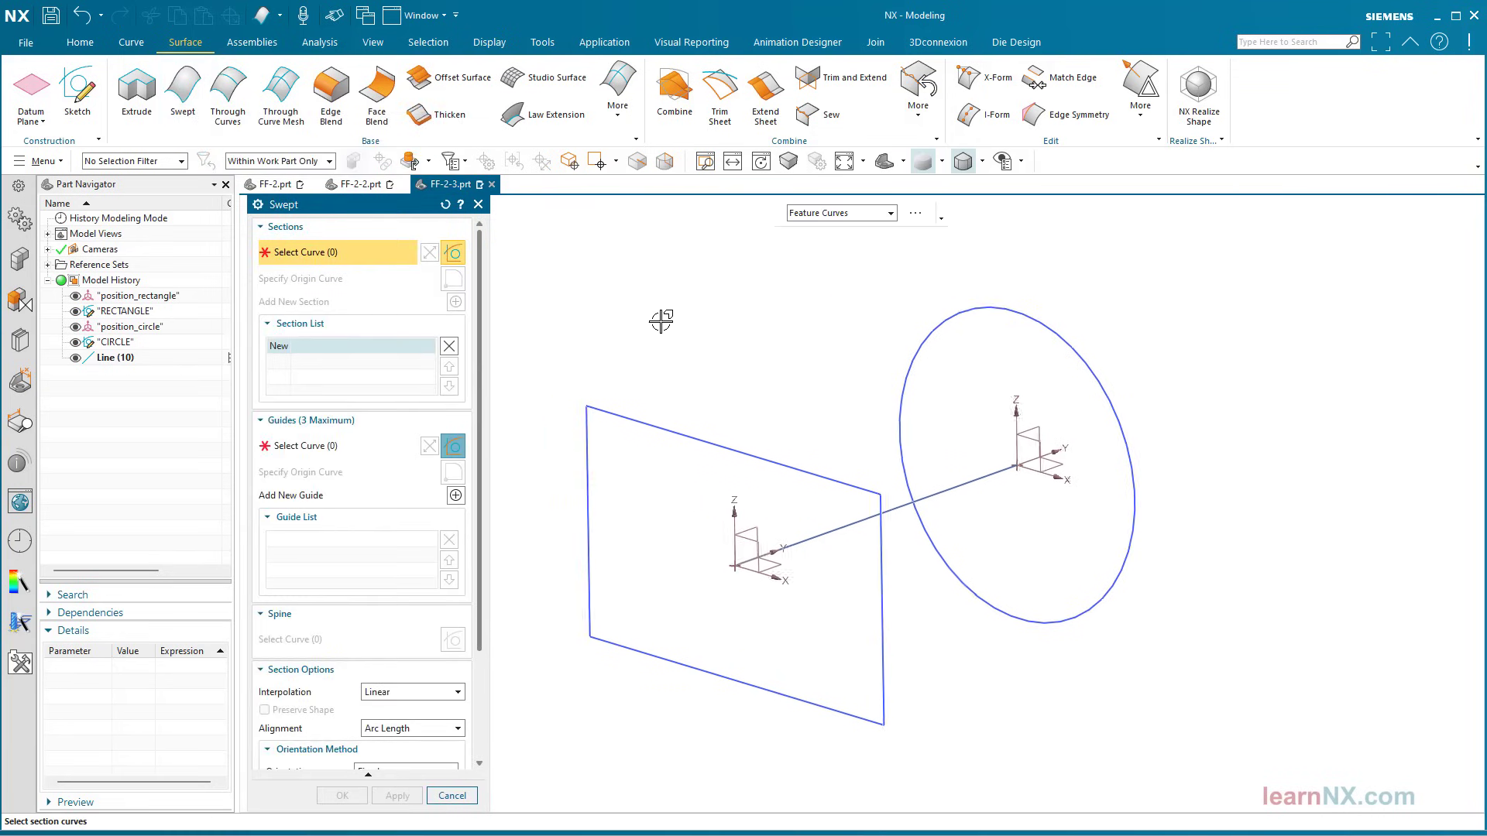
{"action": "left_click", "coordinate": [1120, 406]}
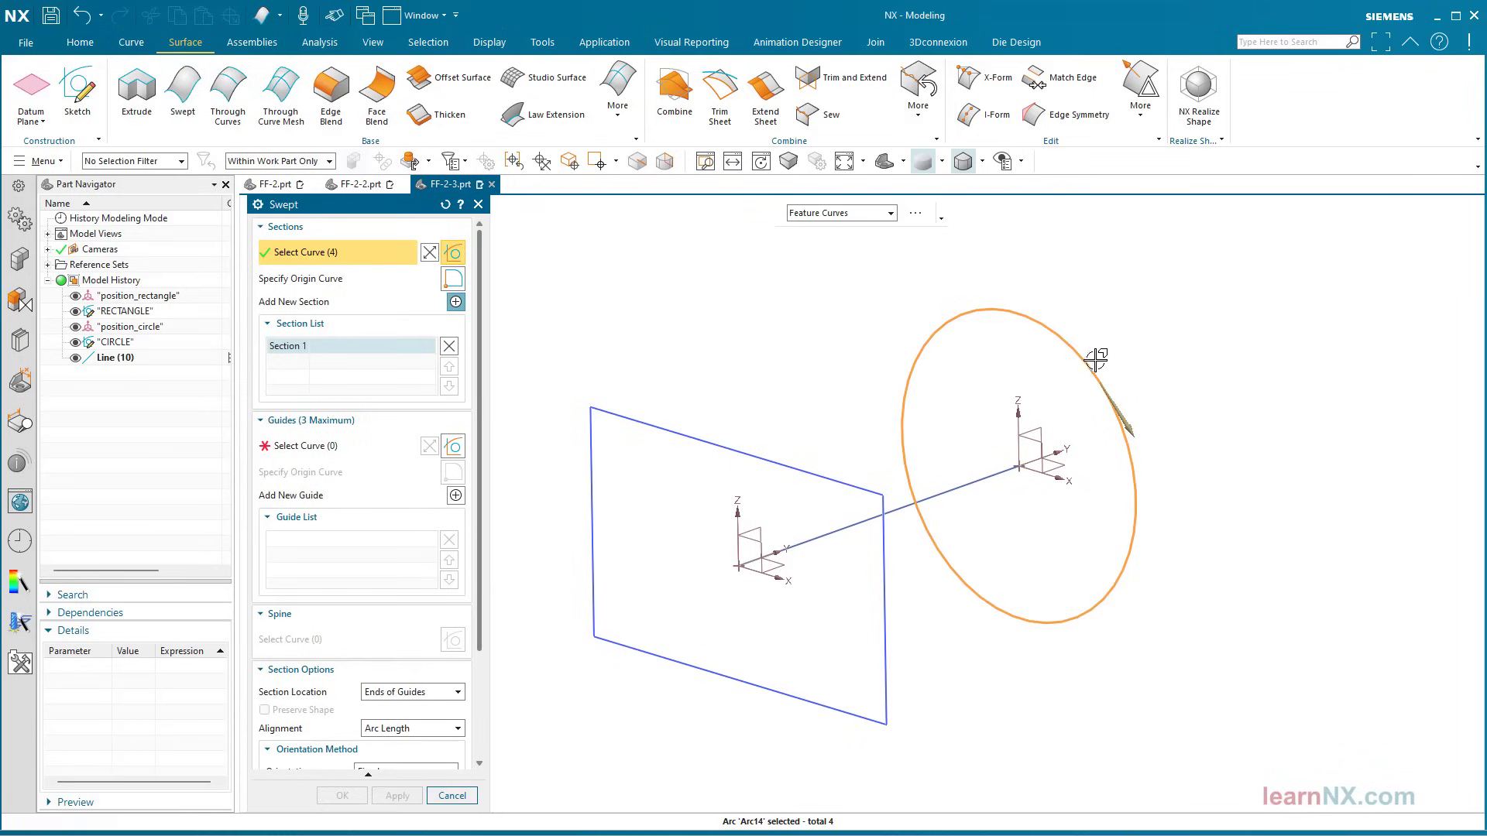
{"action": "left_click", "coordinate": [455, 302]}
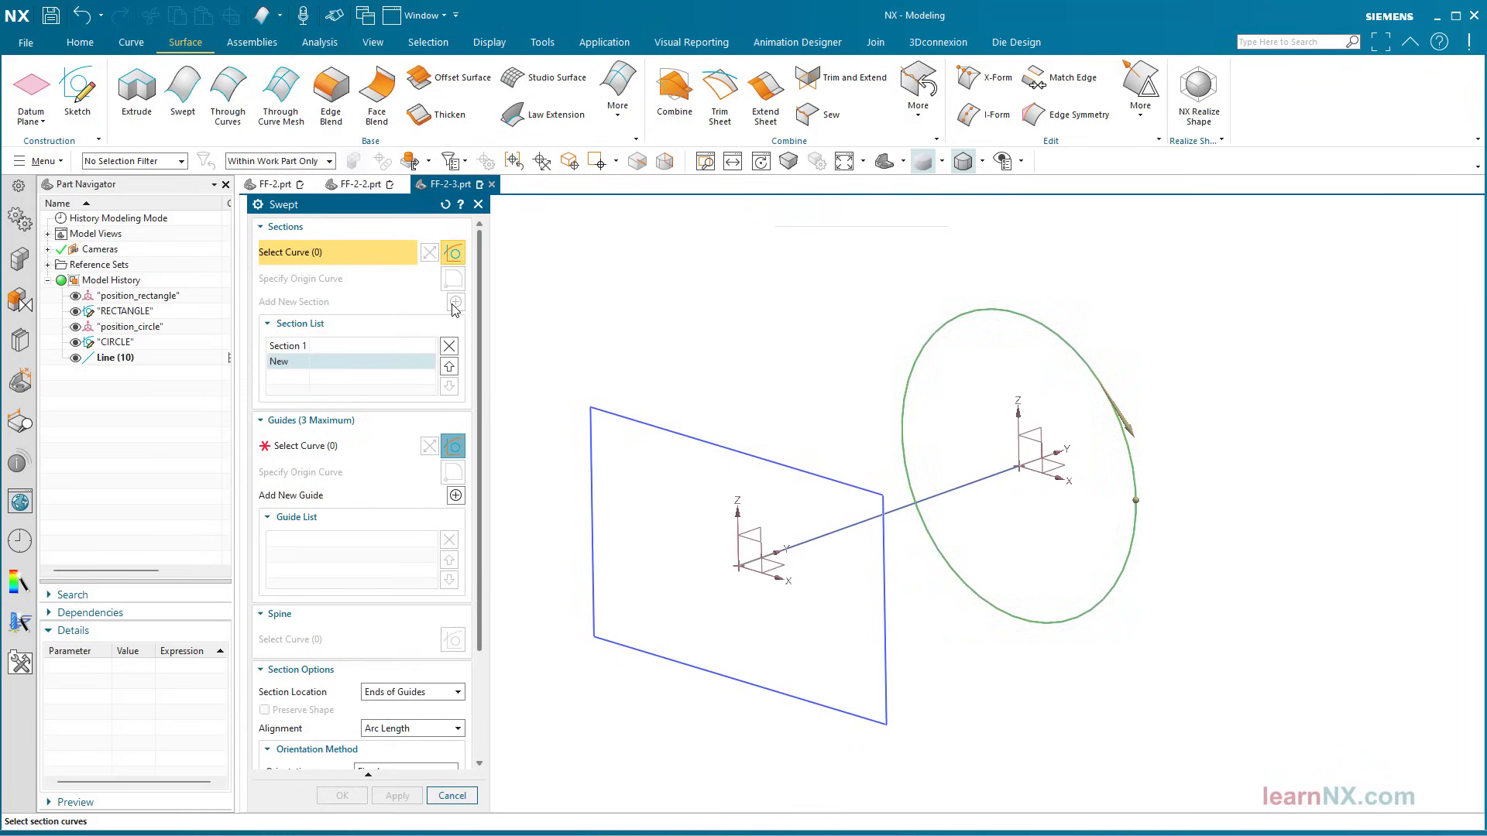
{"action": "left_click", "coordinate": [889, 666]}
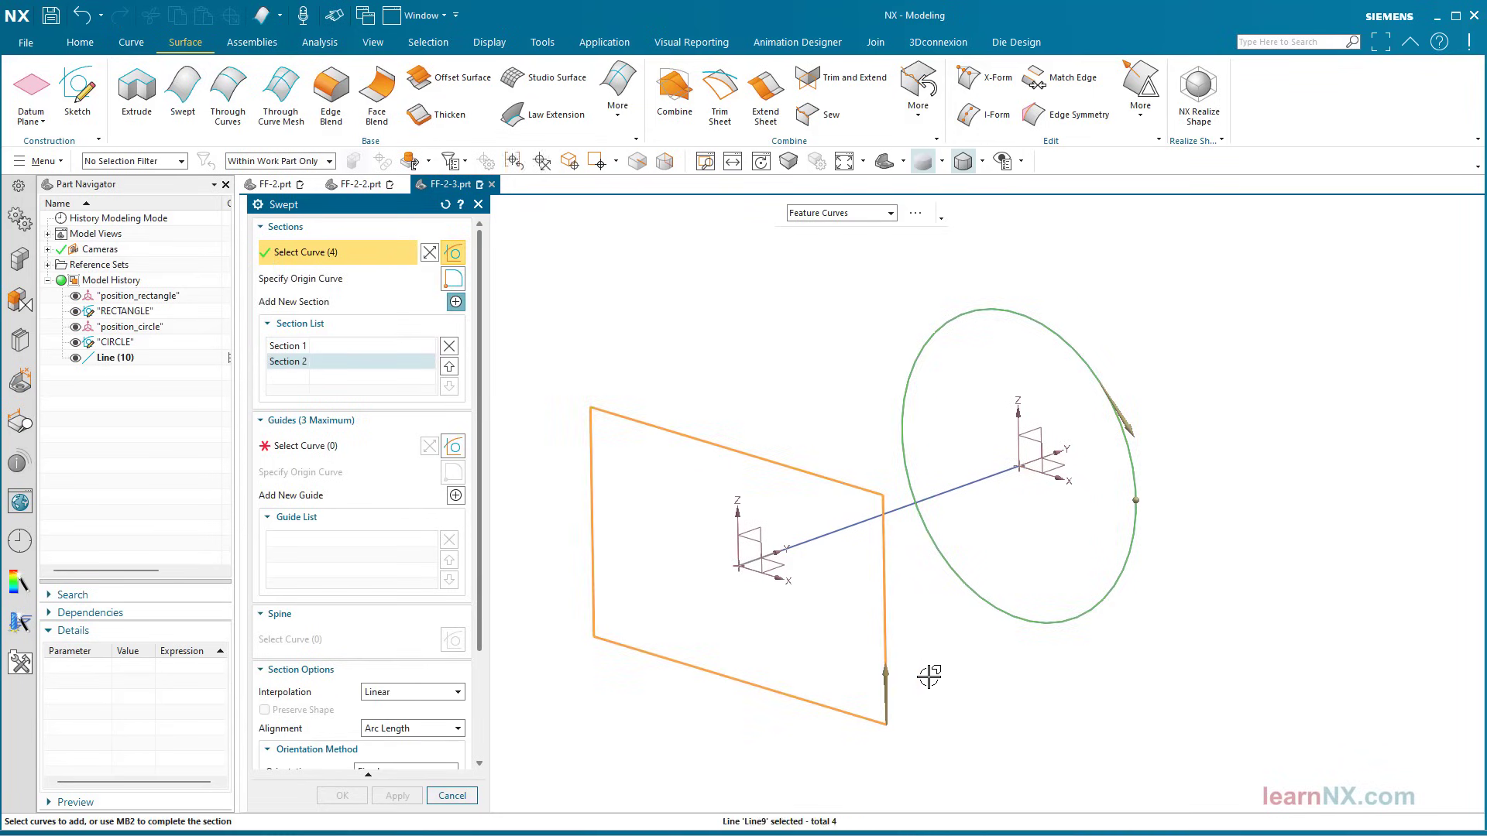
- Make the rectangle's +X side, from its upper end, the section's origin curve and use the straight line as guide
{"action": "left_click", "coordinate": [368, 278]}
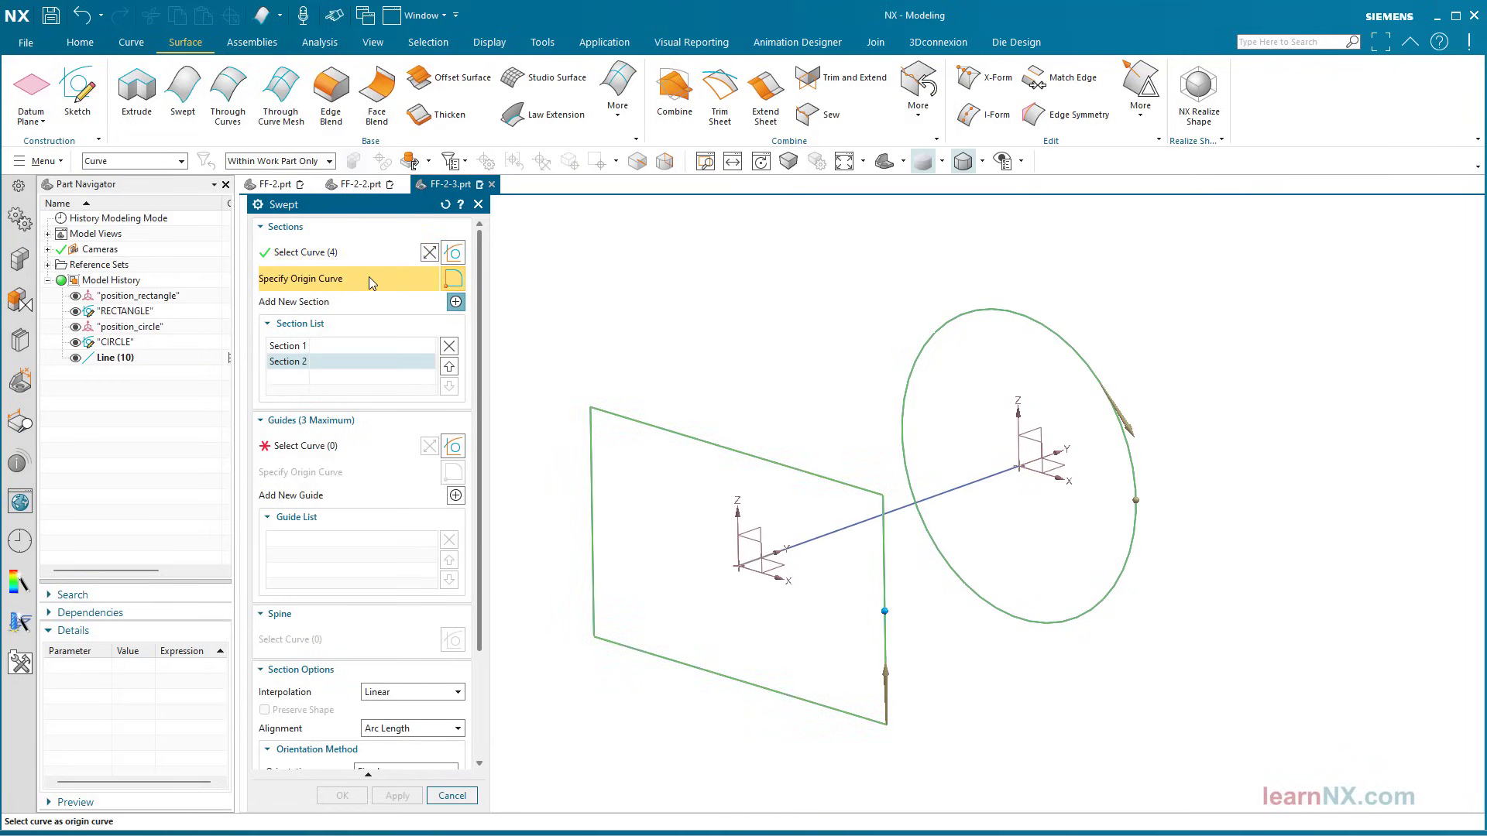
{"action": "left_click", "coordinate": [890, 522]}
{"action": "left_click", "coordinate": [374, 454]}
{"action": "left_click", "coordinate": [805, 535]}
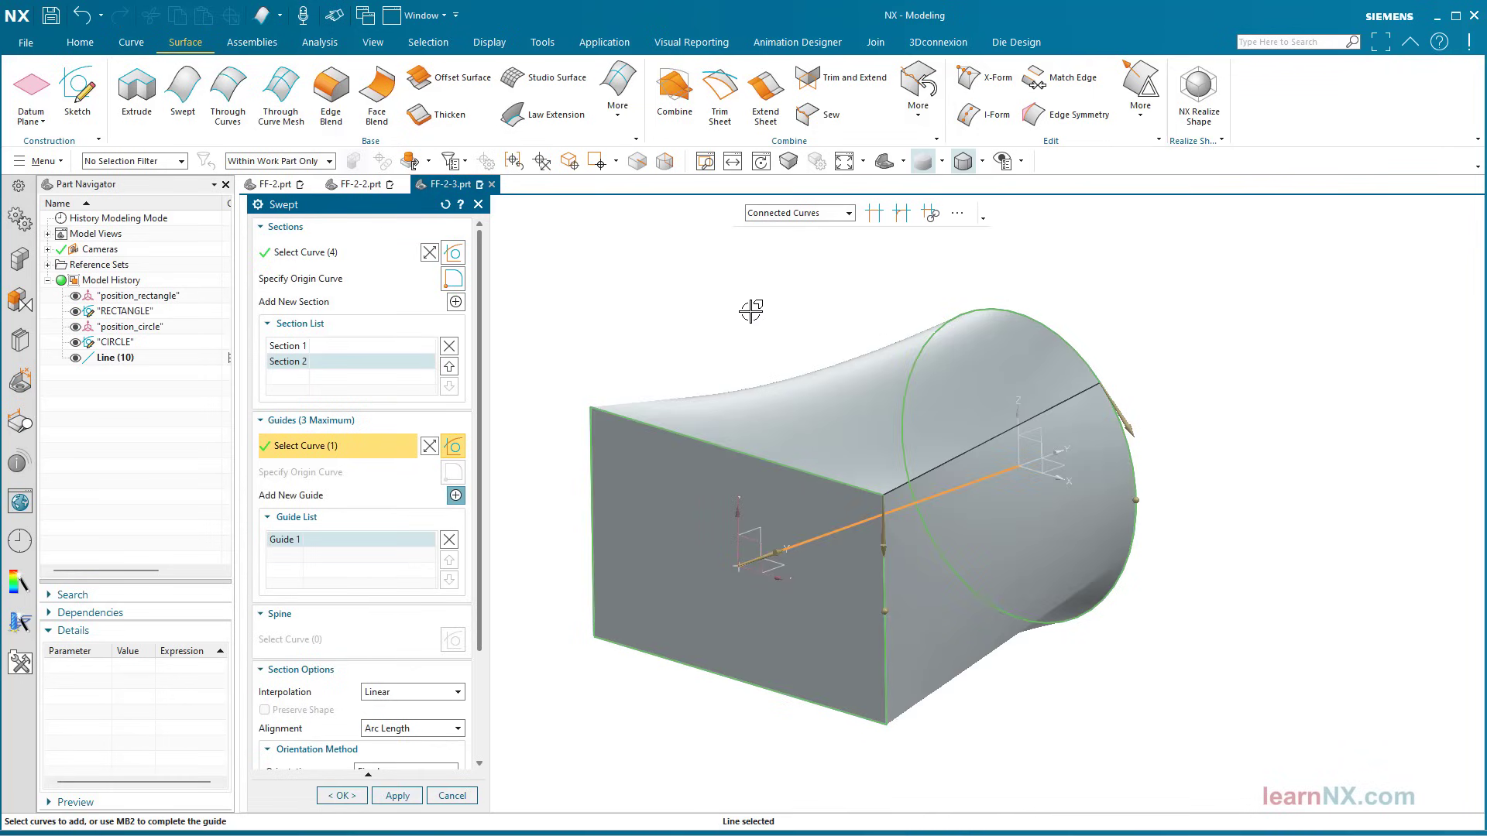
- Set the section alignment to By Points and enable Preserve Shape
{"action": "left_click", "coordinate": [456, 729]}
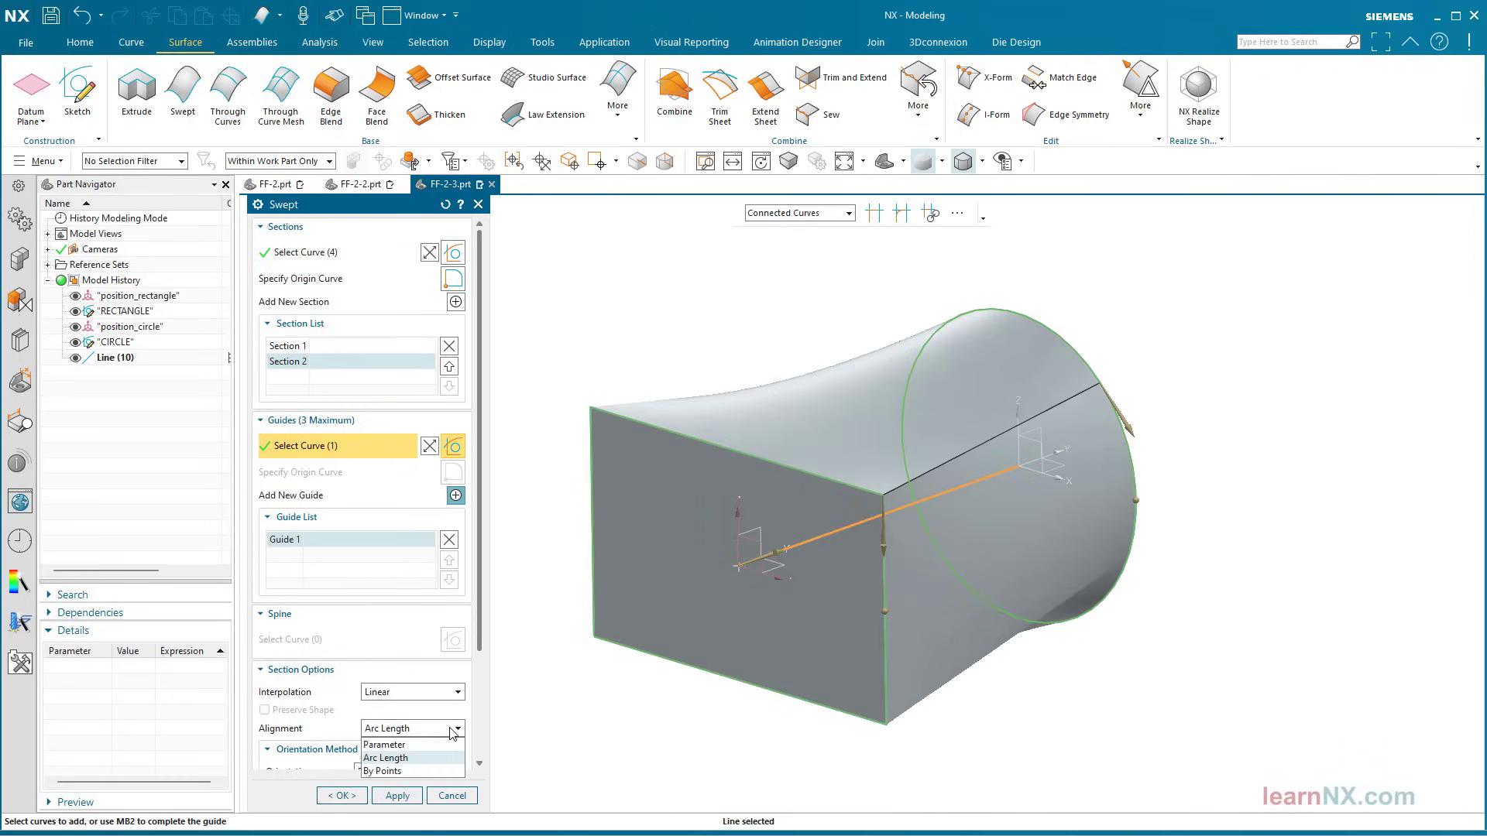
{"action": "left_click", "coordinate": [436, 772]}
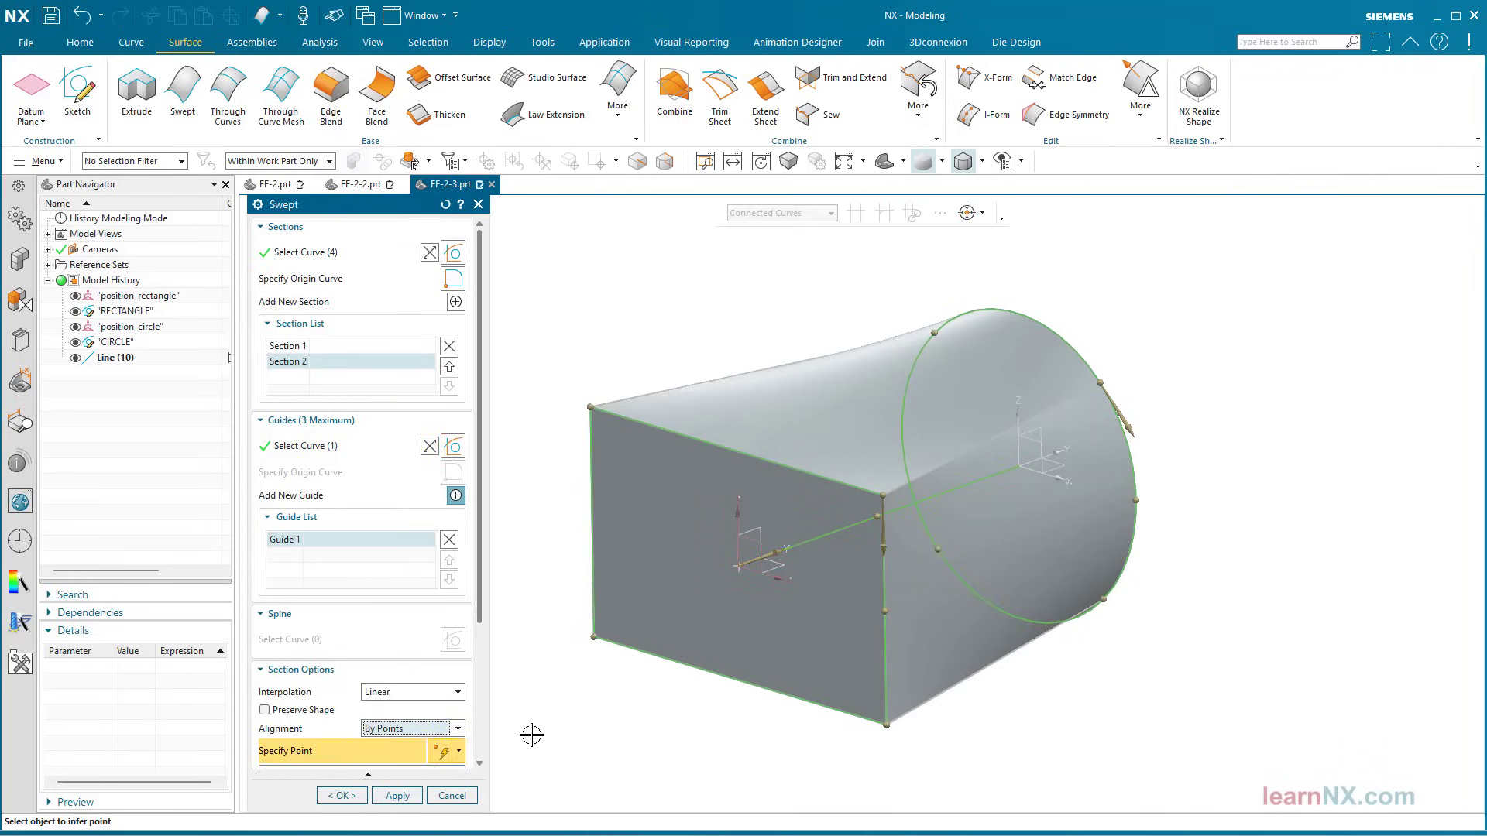
{"action": "scroll", "coordinate": [1130, 358], "scroll_direction": "up", "scroll_amount": 2}
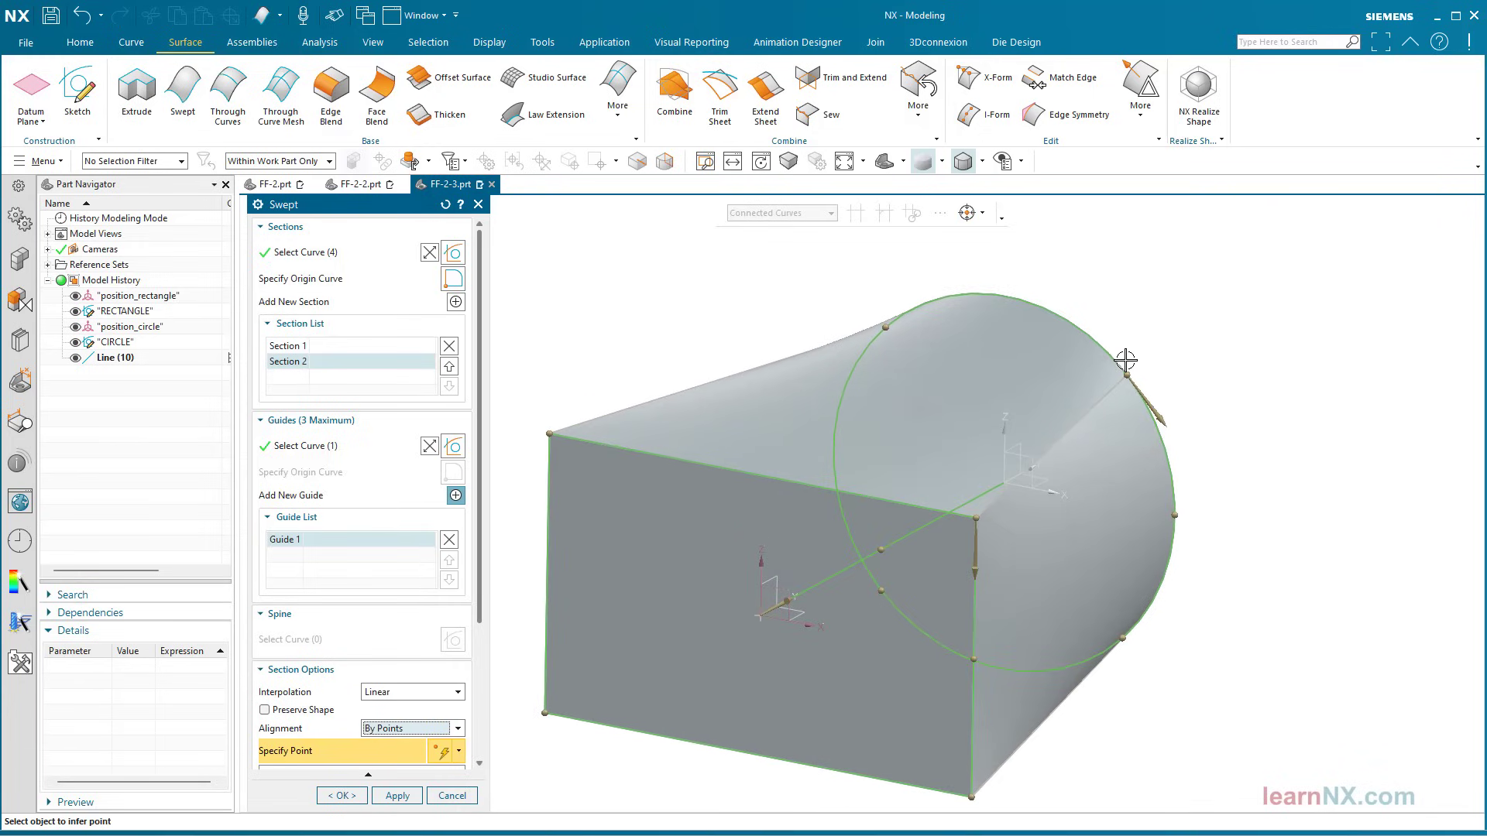
{"action": "left_click", "coordinate": [277, 713]}
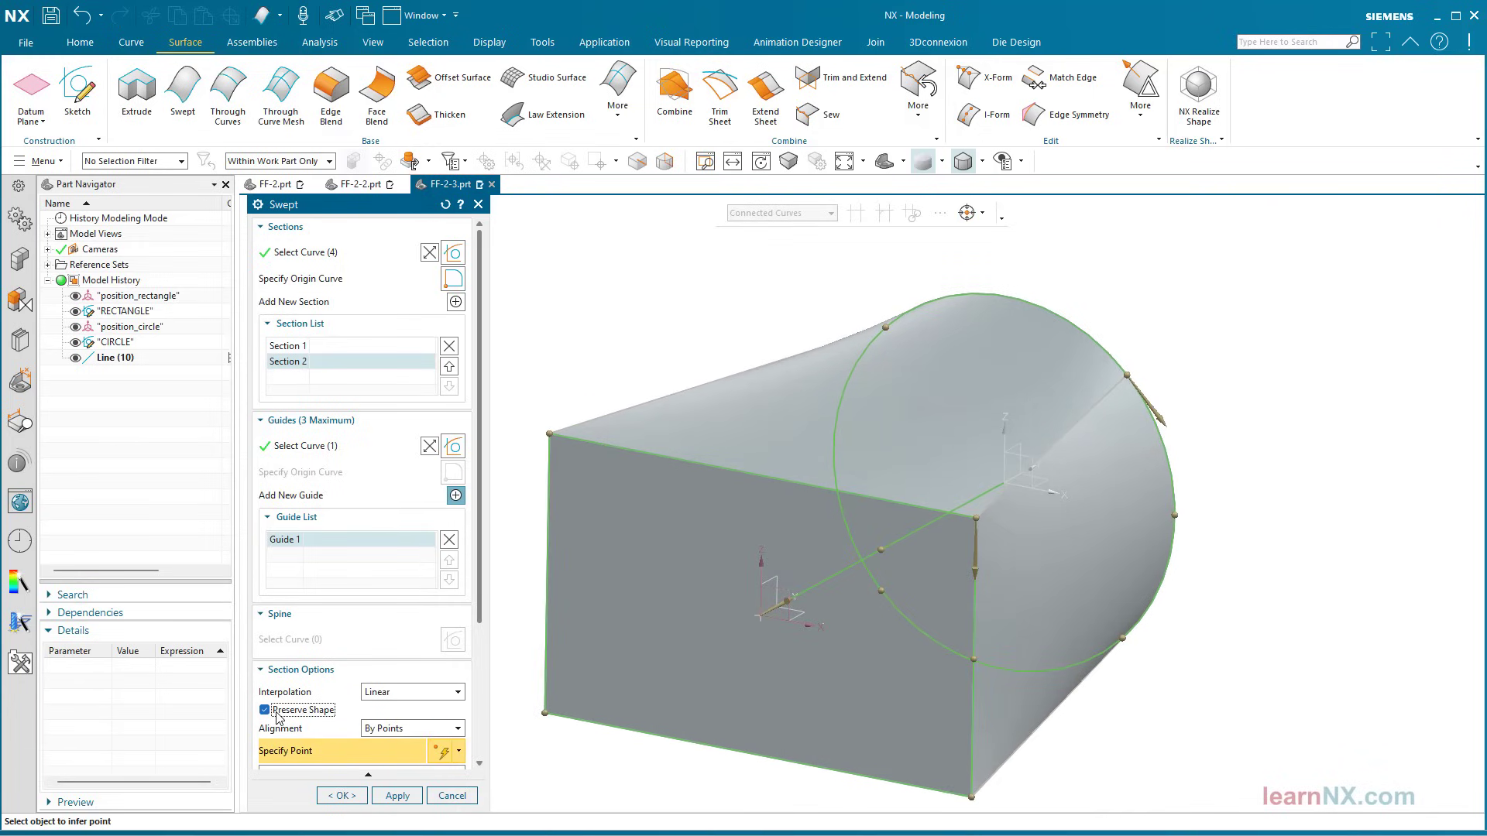
- Adjust the circle's upper +X and upper -X alignment points, placing the upper -X one at 75 %, and finish the Swept feature
{"action": "left_click", "coordinate": [1125, 371]}
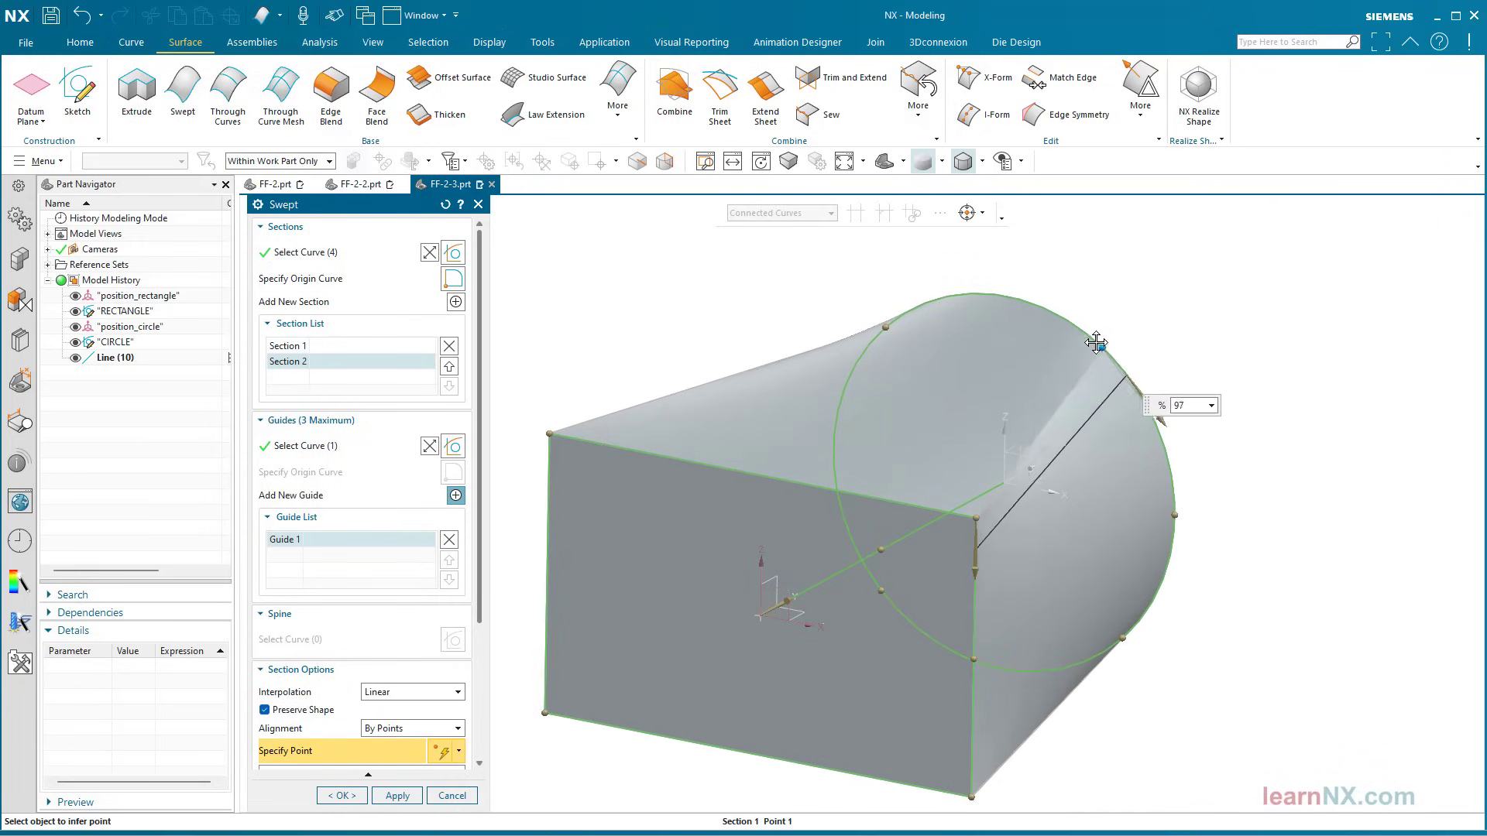
{"action": "middle_click_drag", "start_coordinate": [1126, 312], "coordinate": [730, 341]}
{"action": "left_click", "coordinate": [730, 341]}
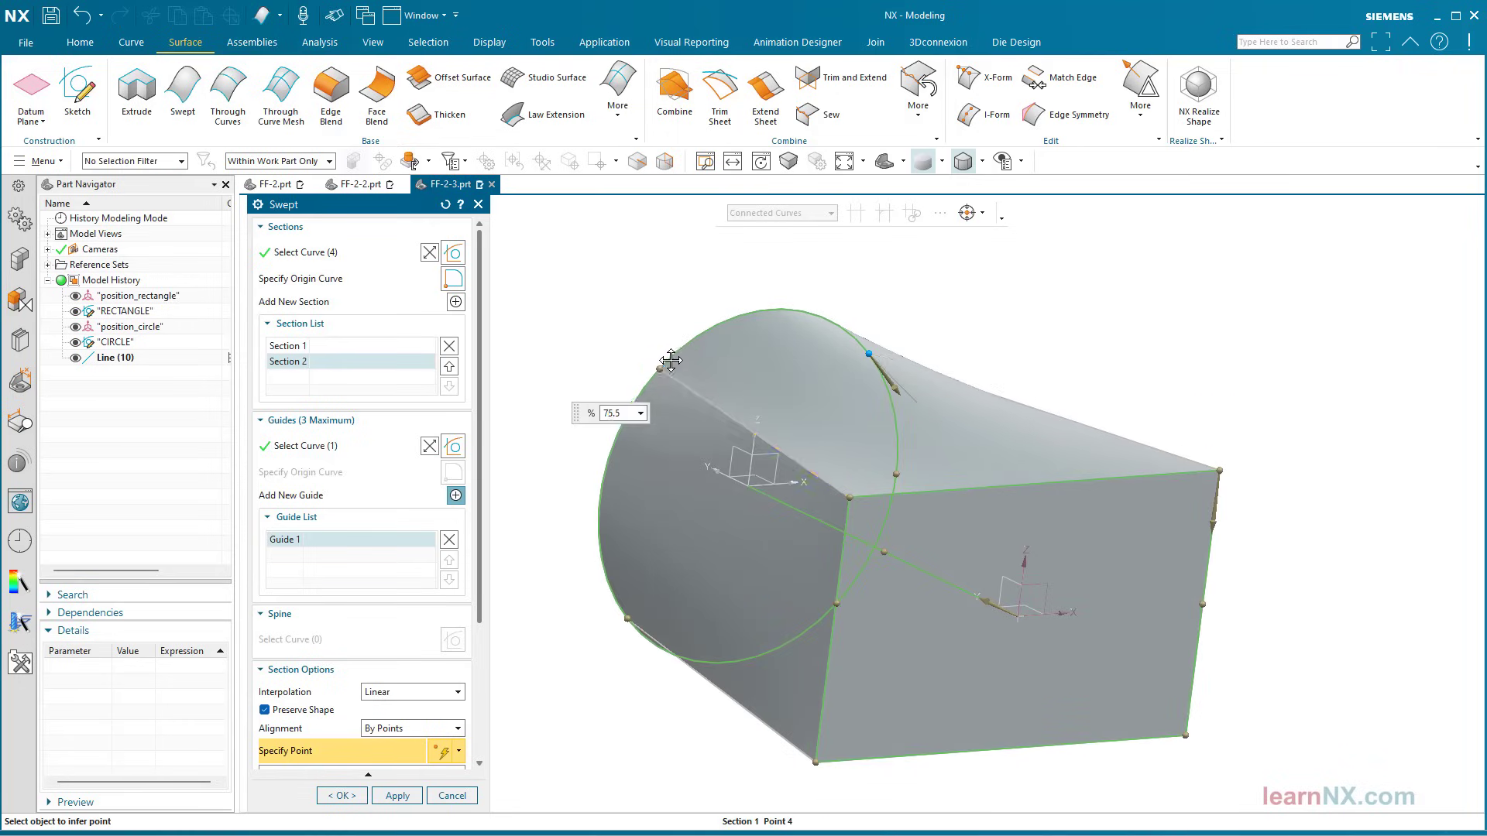
{"action": "left_click_drag", "start_coordinate": [730, 341], "coordinate": [666, 389]}
{"action": "middle_click_drag", "start_coordinate": [611, 280], "coordinate": [605, 268]}
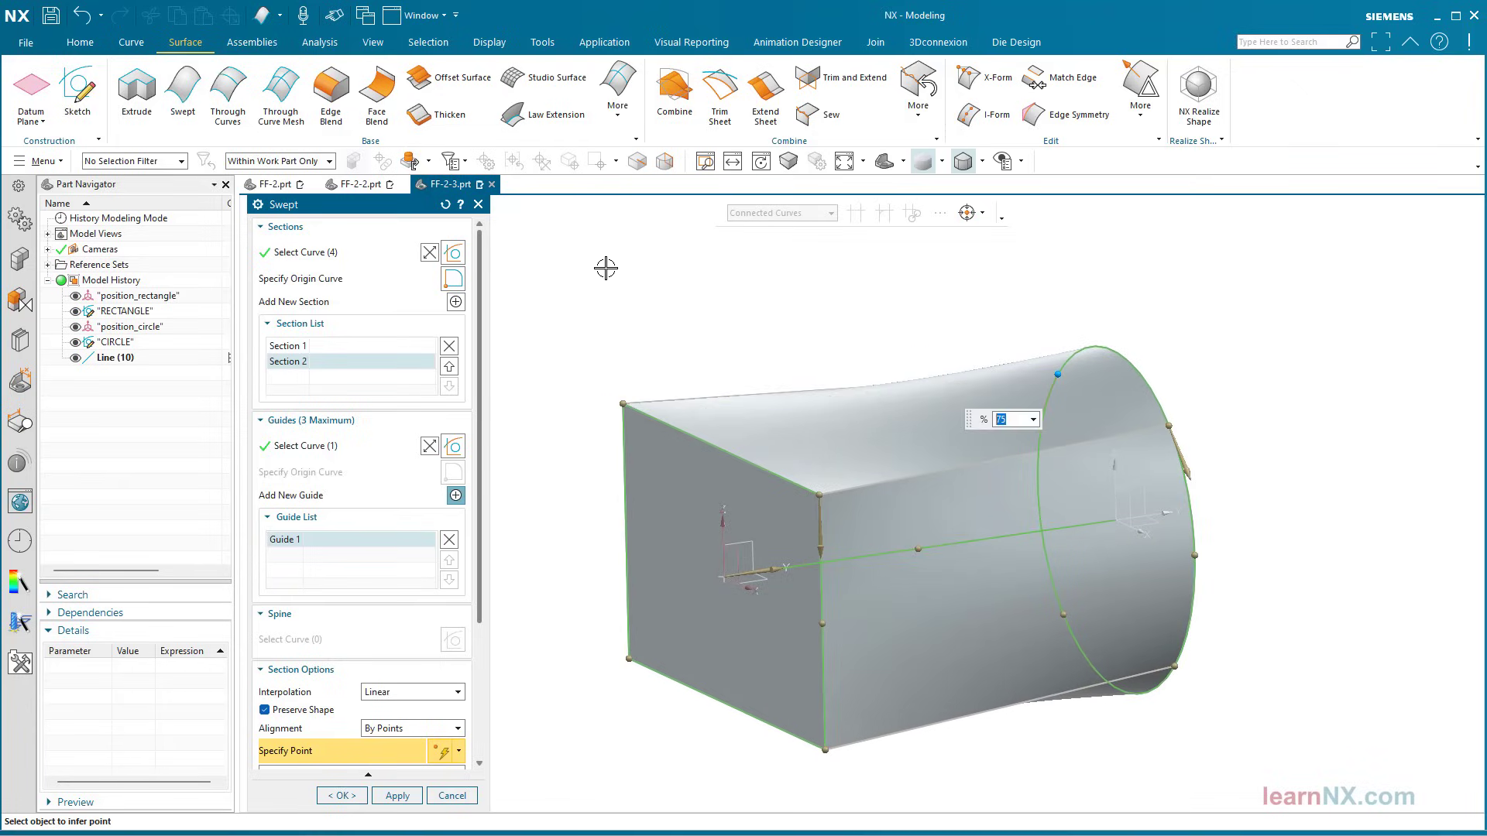
{"action": "left_click", "coordinate": [344, 795]}
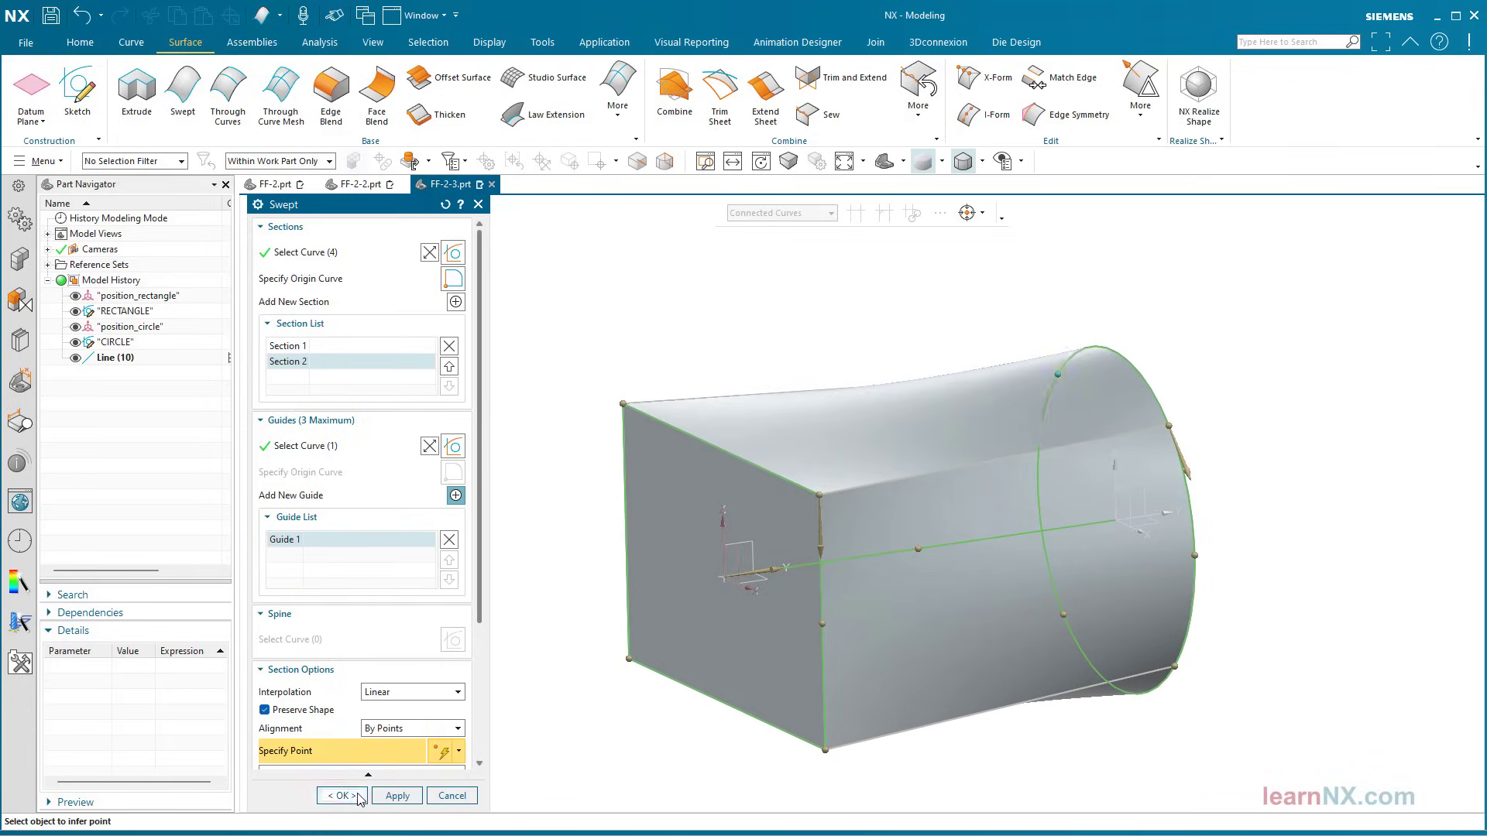
{"action": "middle_click_drag", "start_coordinate": [434, 664], "coordinate": [415, 535]}
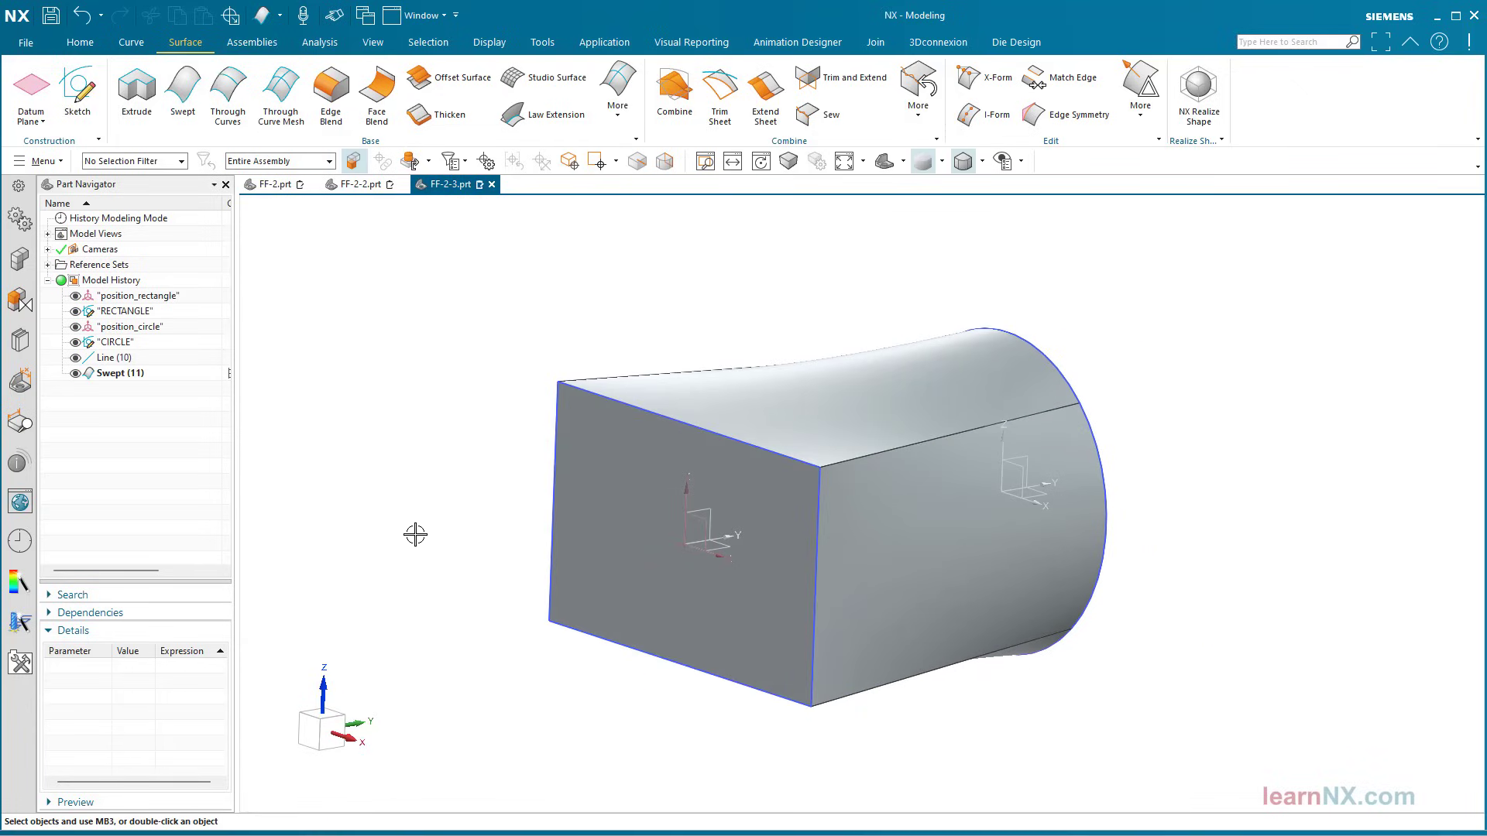
- Blend the four lengthwise edges of the swept body with a 10 mm radius
{"action": "left_click", "coordinate": [333, 92]}
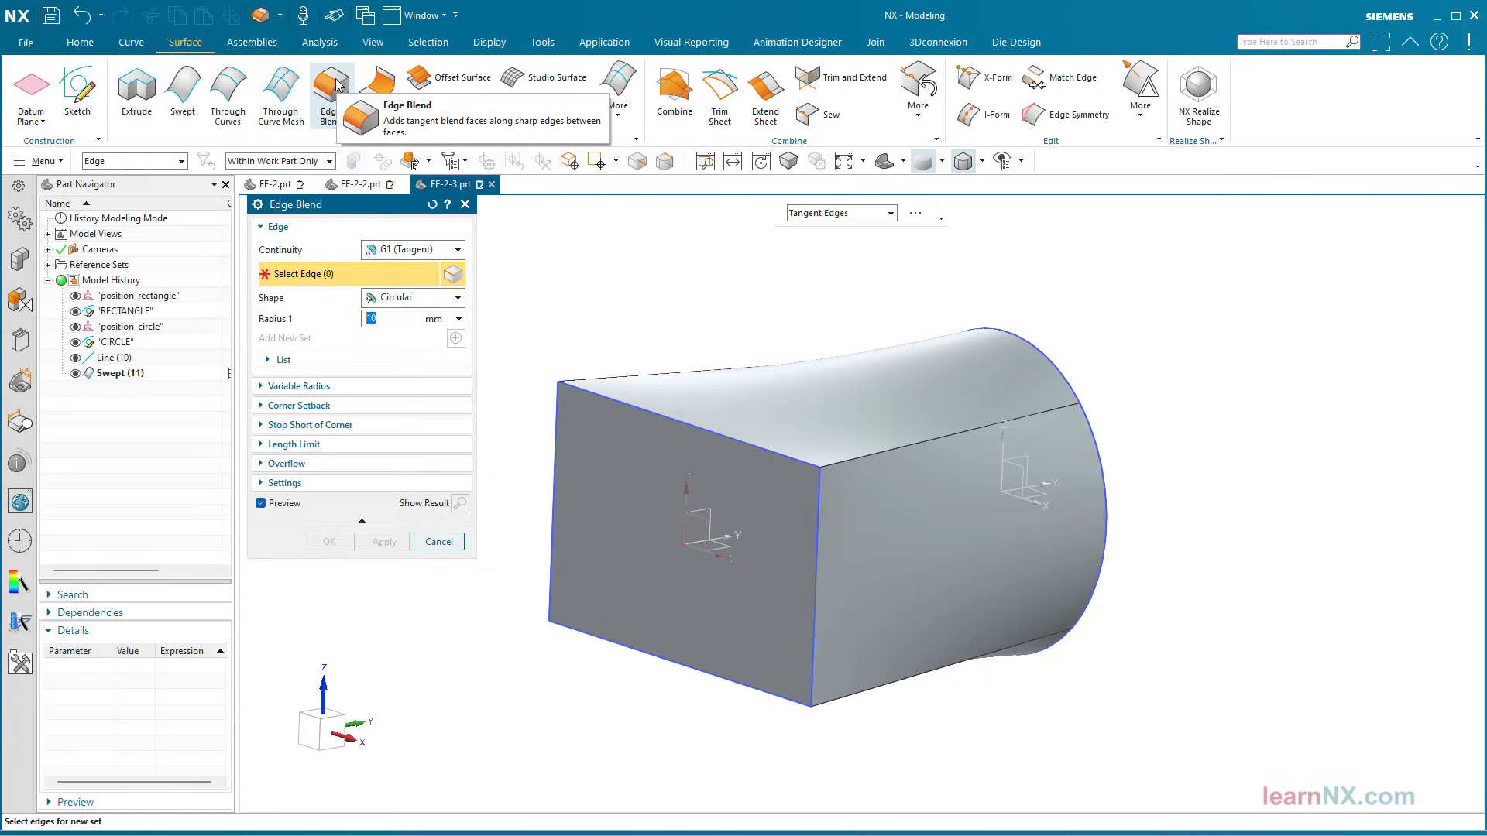
{"action": "left_click", "coordinate": [863, 456]}
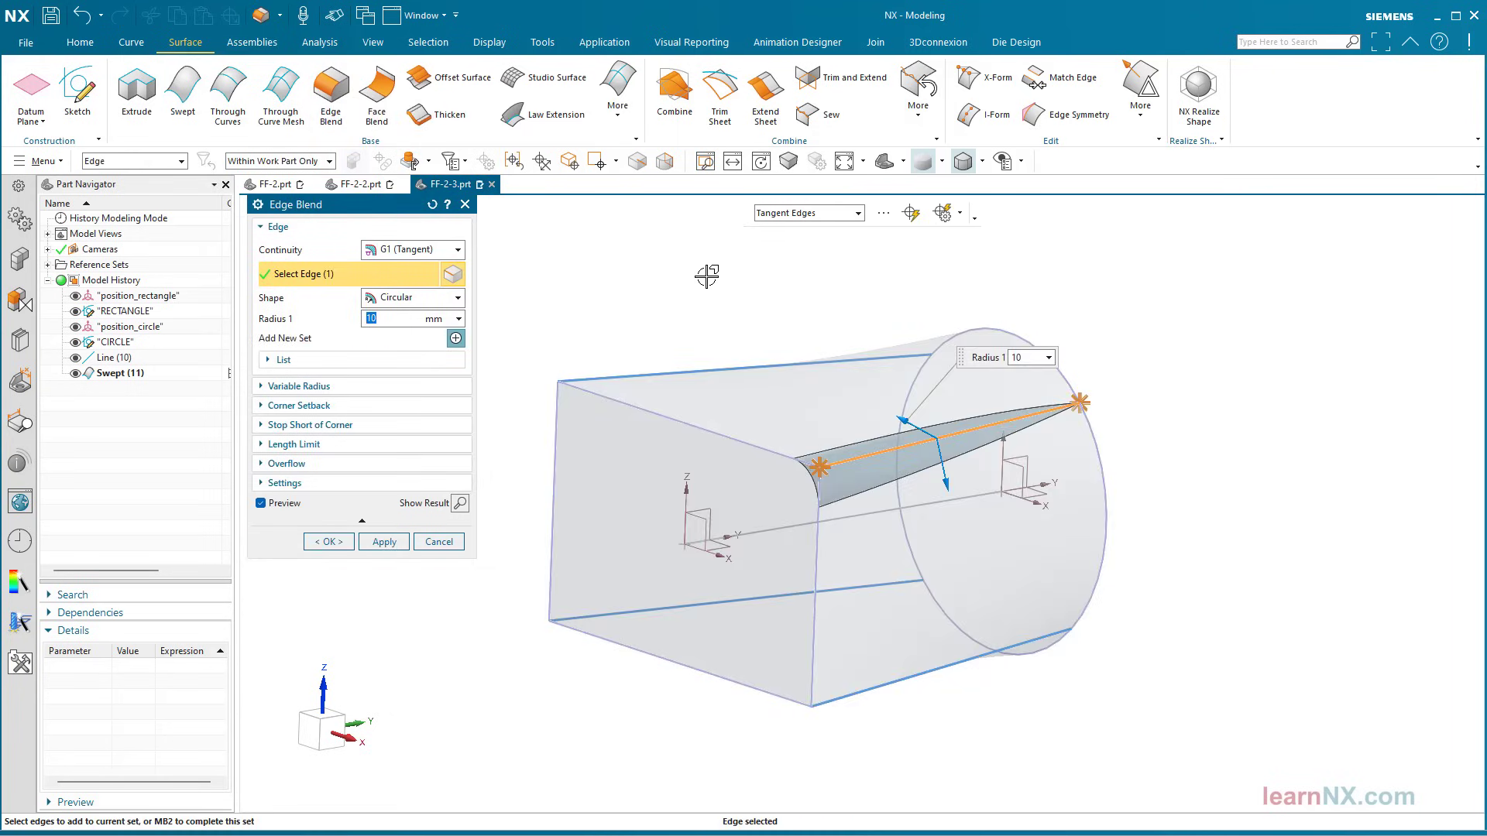
{"action": "left_click", "coordinate": [910, 213]}
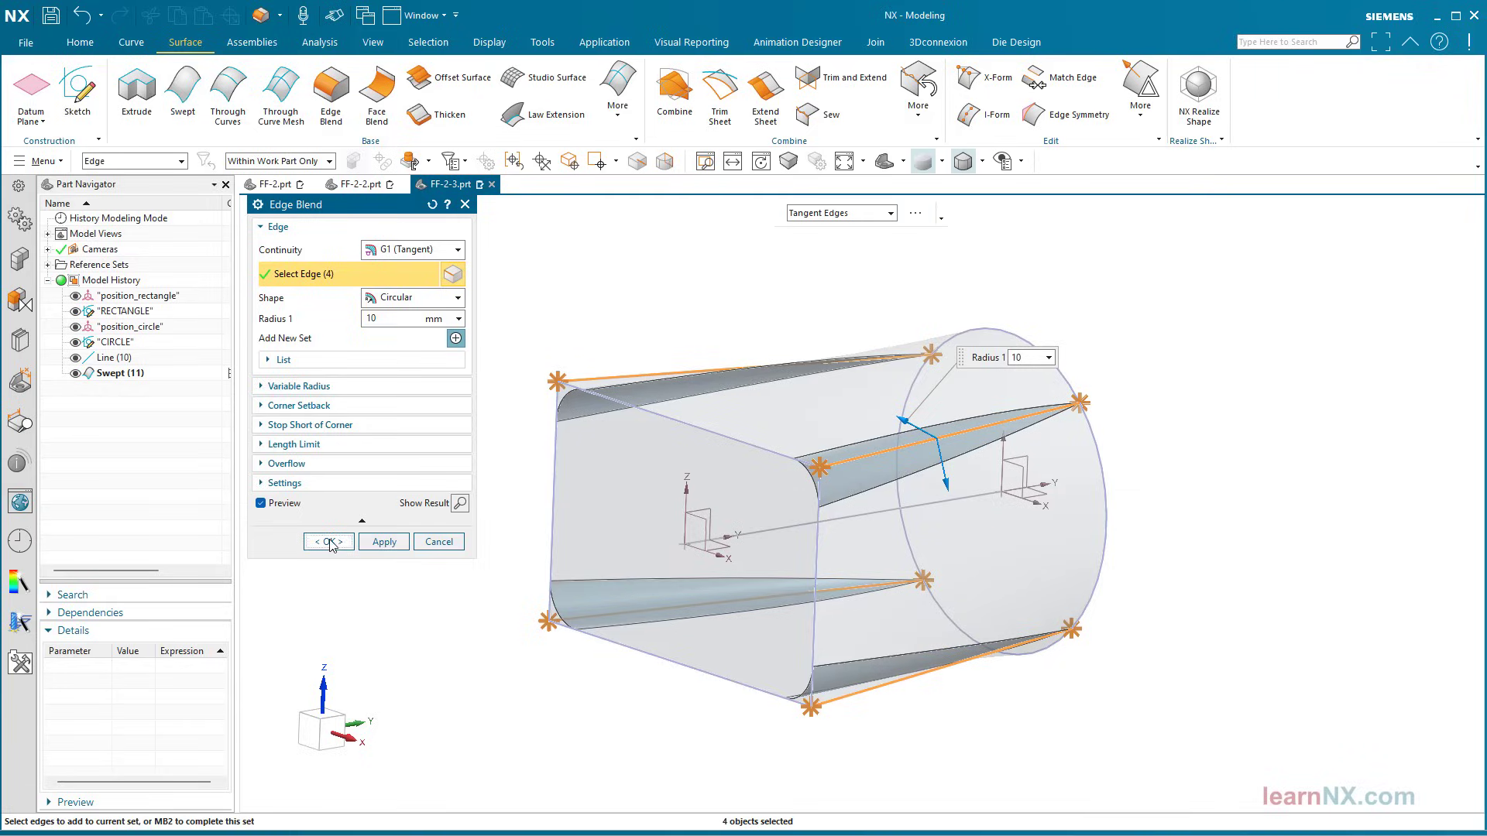
{"action": "left_click", "coordinate": [330, 543]}
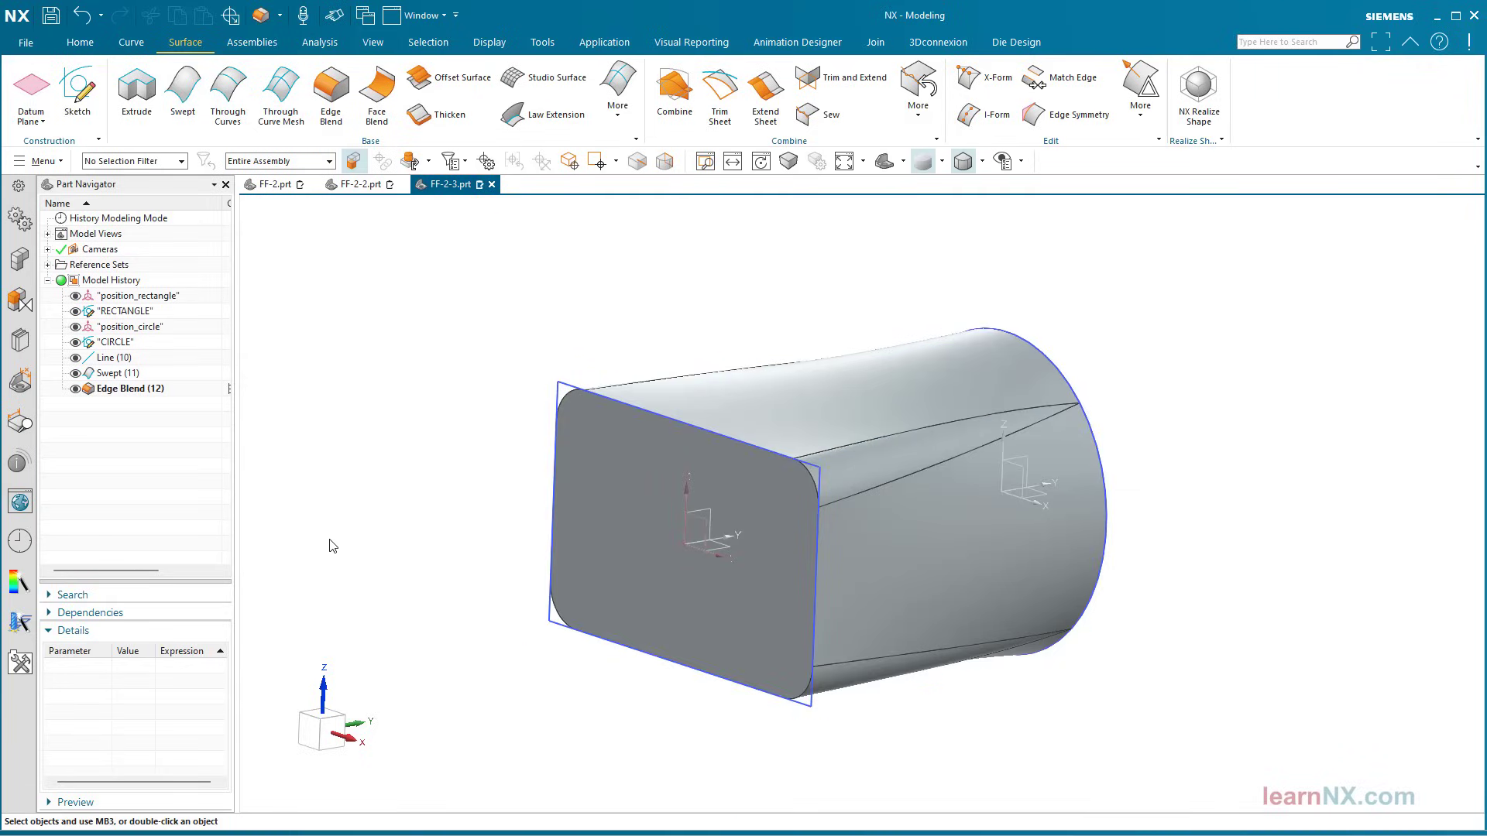
- Start an open Shell and select the rectangular and circular end faces as openings, using the Single Face rule
{"action": "left_click", "coordinate": [86, 45]}
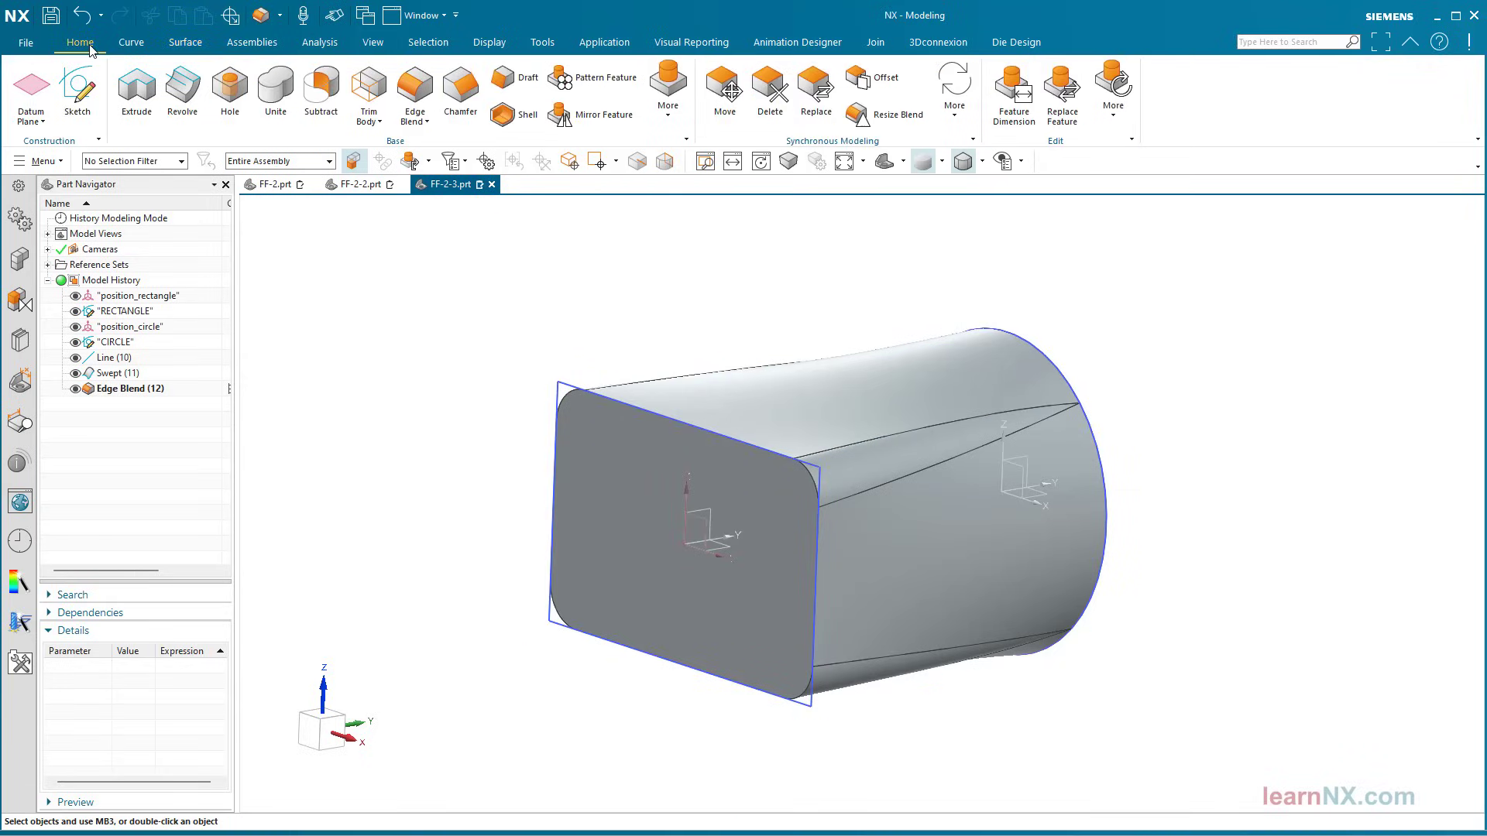
{"action": "left_click", "coordinate": [509, 122]}
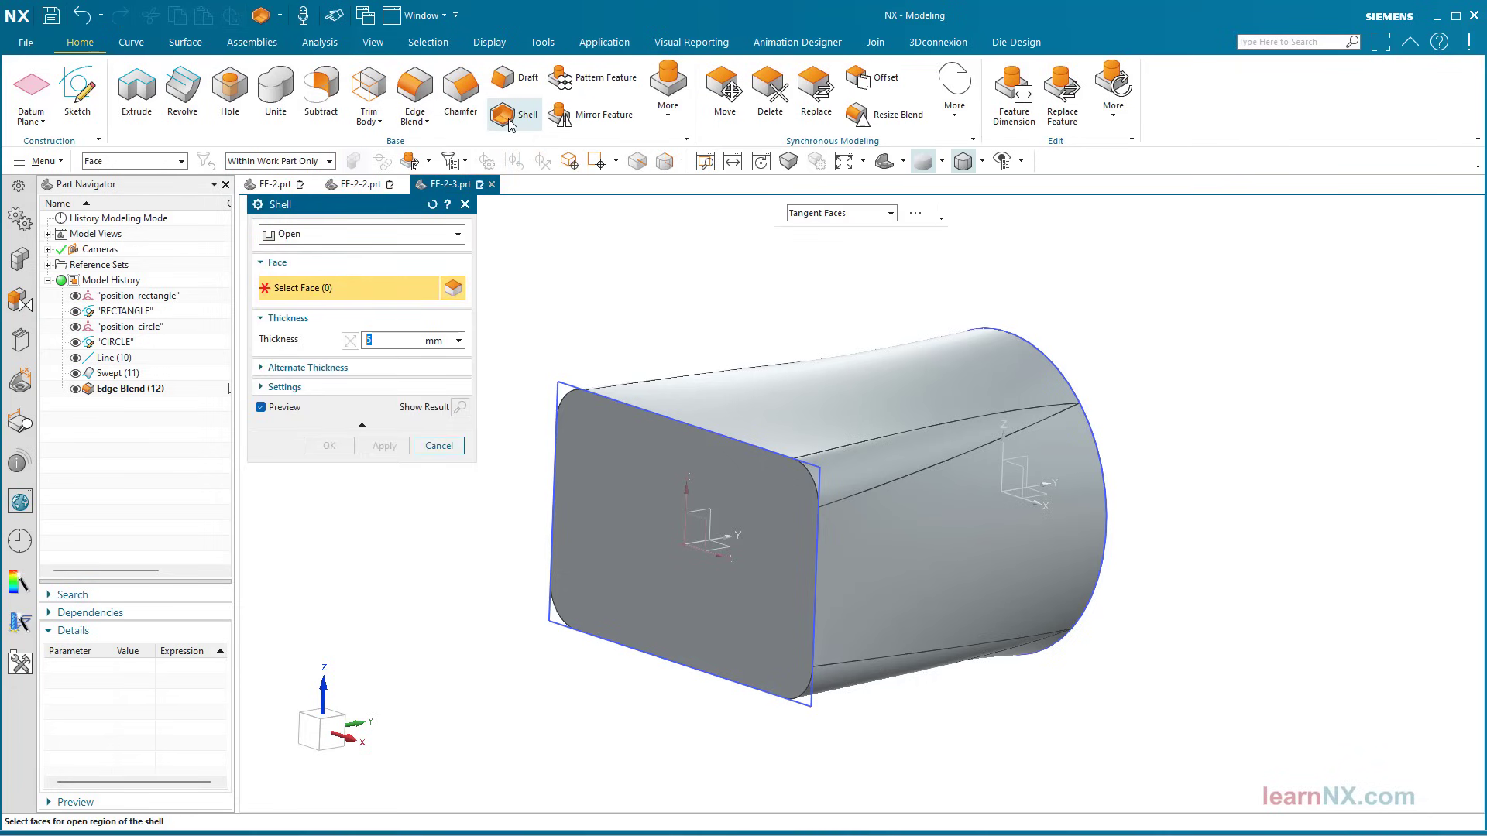
{"action": "left_click", "coordinate": [844, 214]}
{"action": "left_click", "coordinate": [840, 230]}
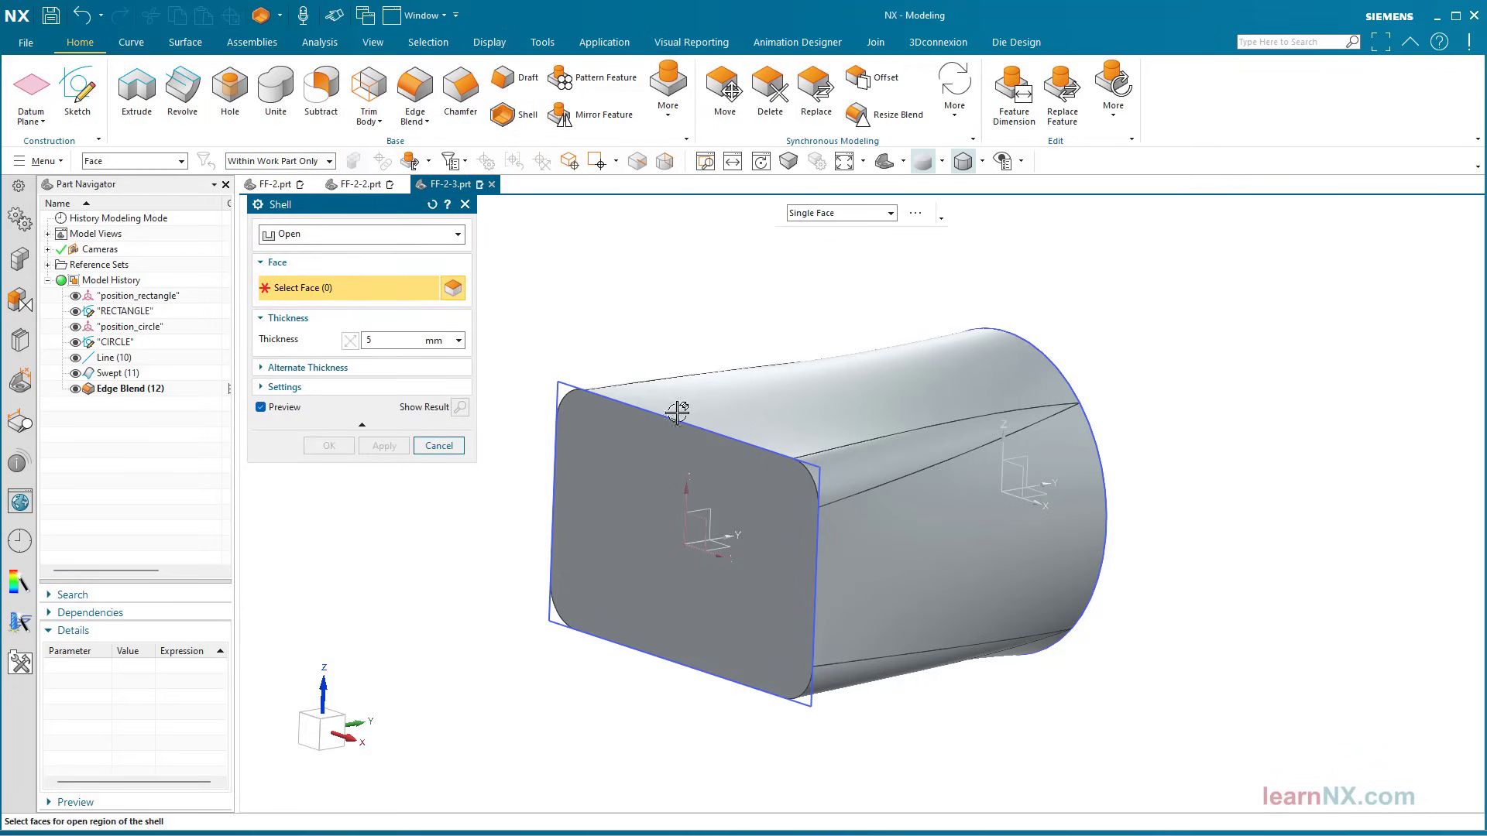
{"action": "left_click", "coordinate": [690, 400]}
{"action": "middle_click_drag", "start_coordinate": [604, 301], "coordinate": [1049, 479]}
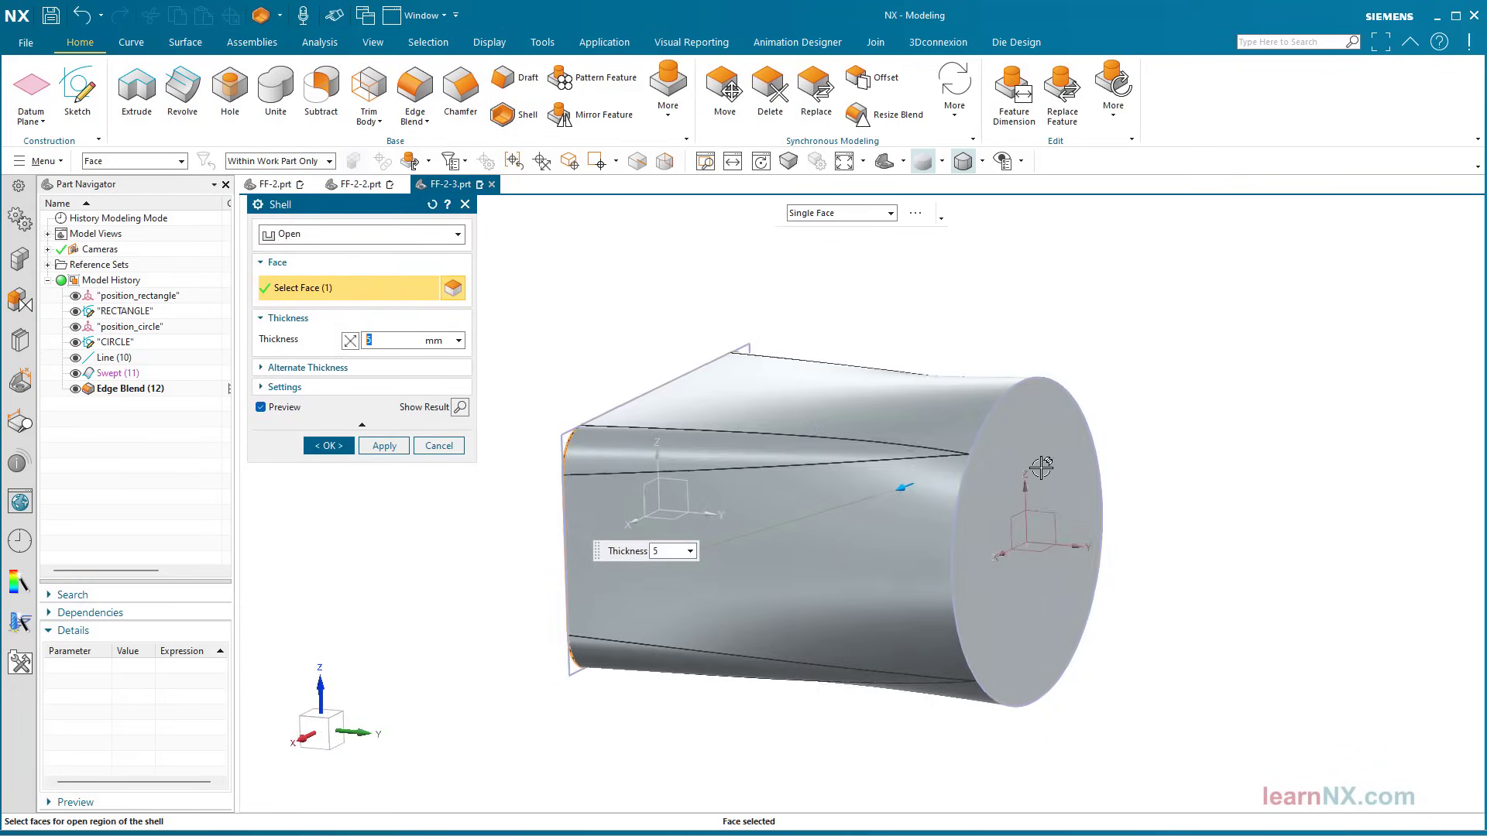
{"action": "left_click", "coordinate": [1049, 478]}
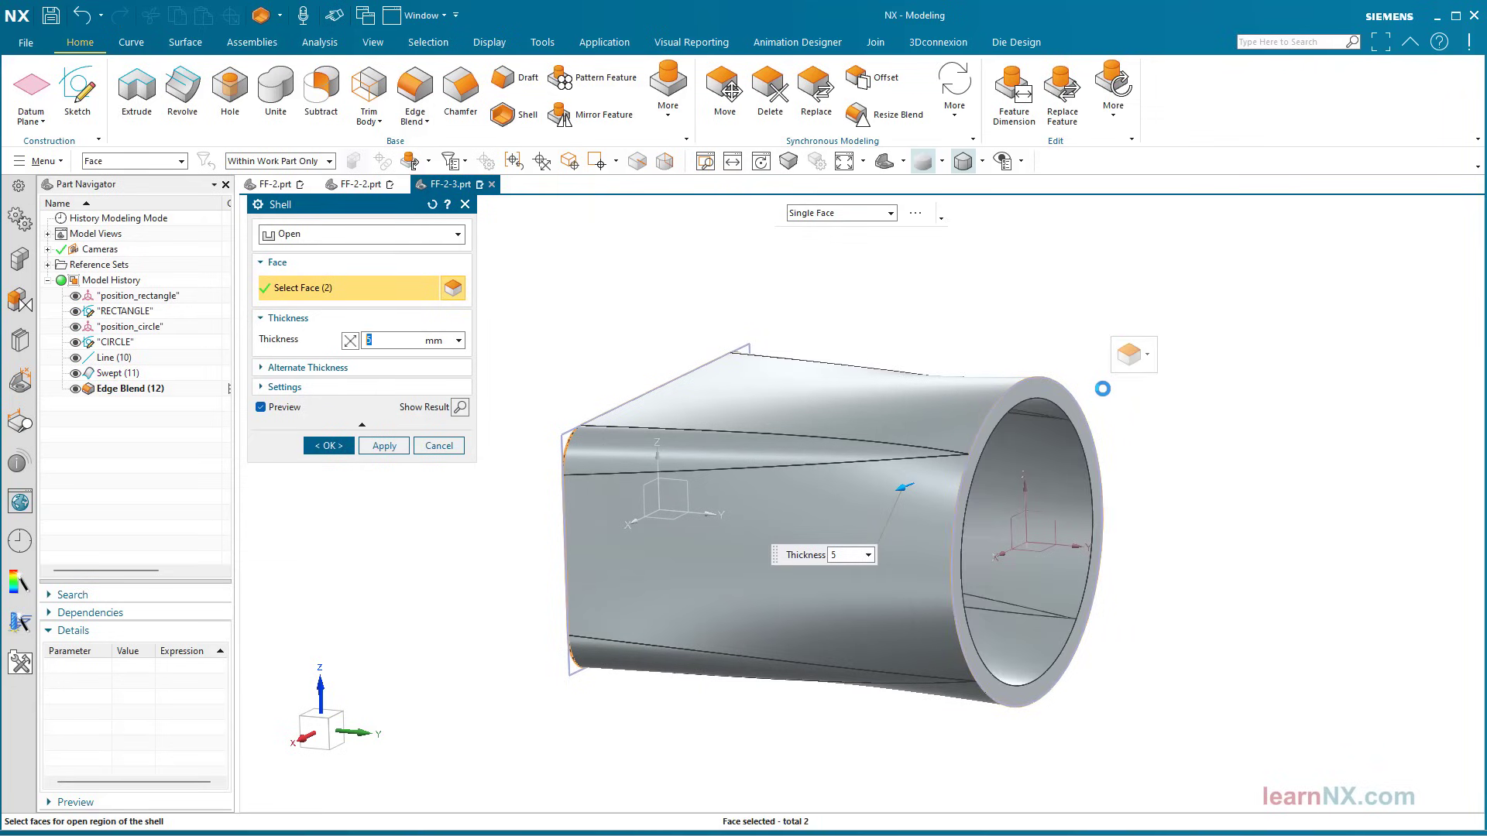
- Reverse the shell's 5 mm thickness so the wall grows outward, and finish the Shell feature
{"action": "middle_click_drag", "start_coordinate": [1098, 379], "coordinate": [514, 322]}
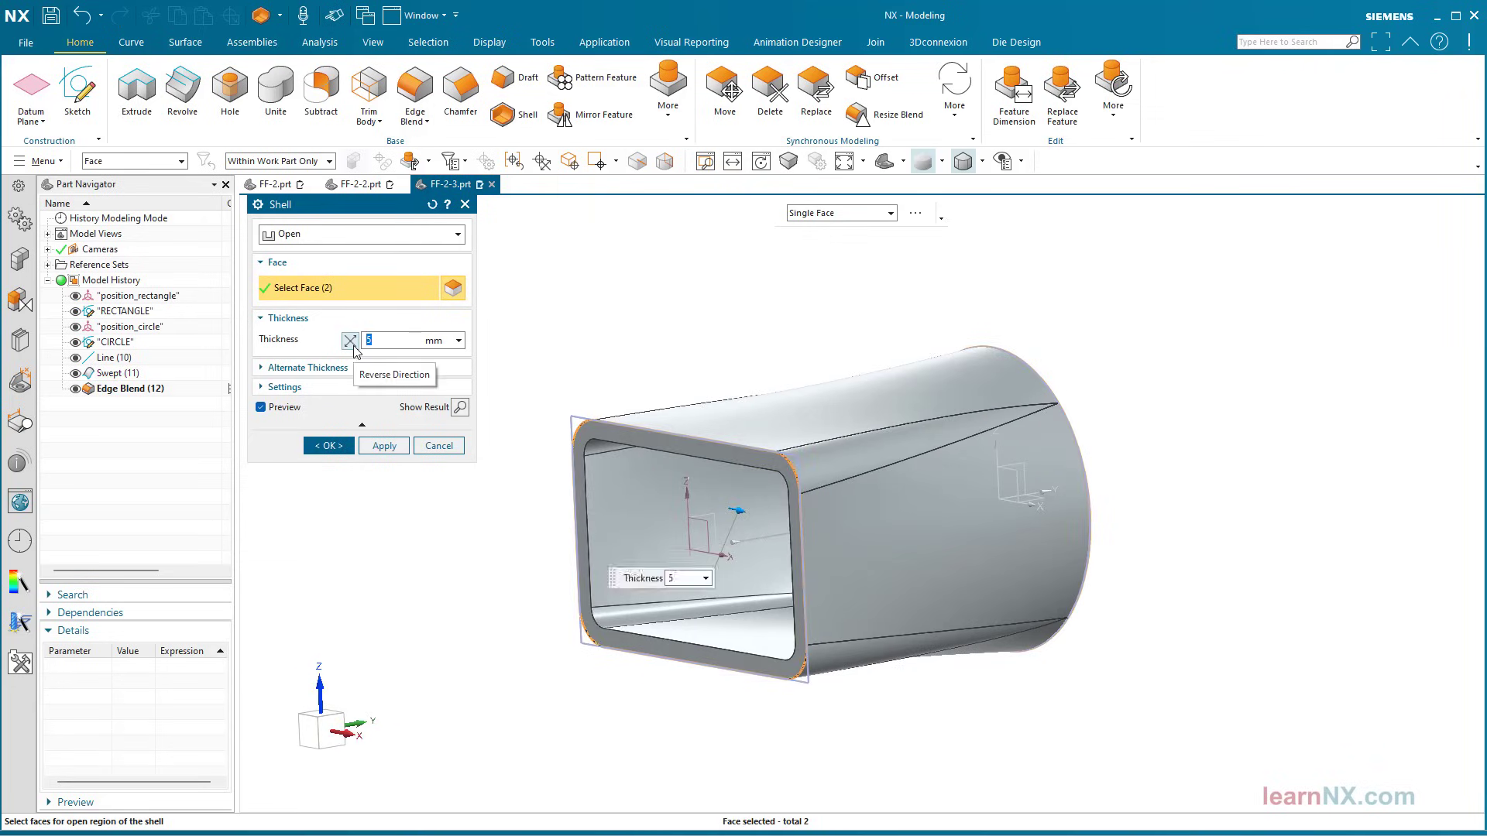
{"action": "left_click", "coordinate": [350, 341]}
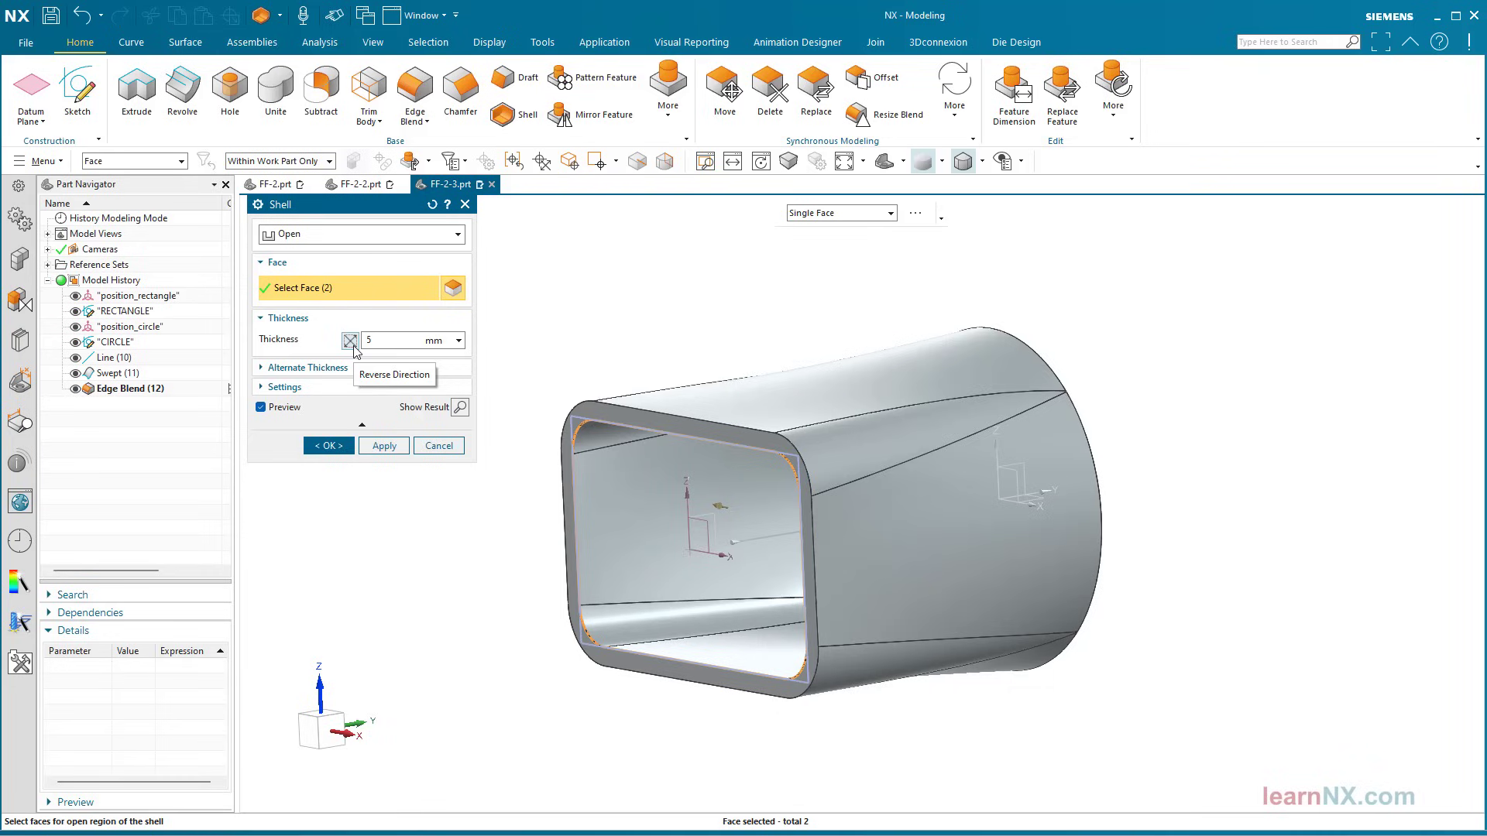
{"action": "left_click", "coordinate": [321, 447]}
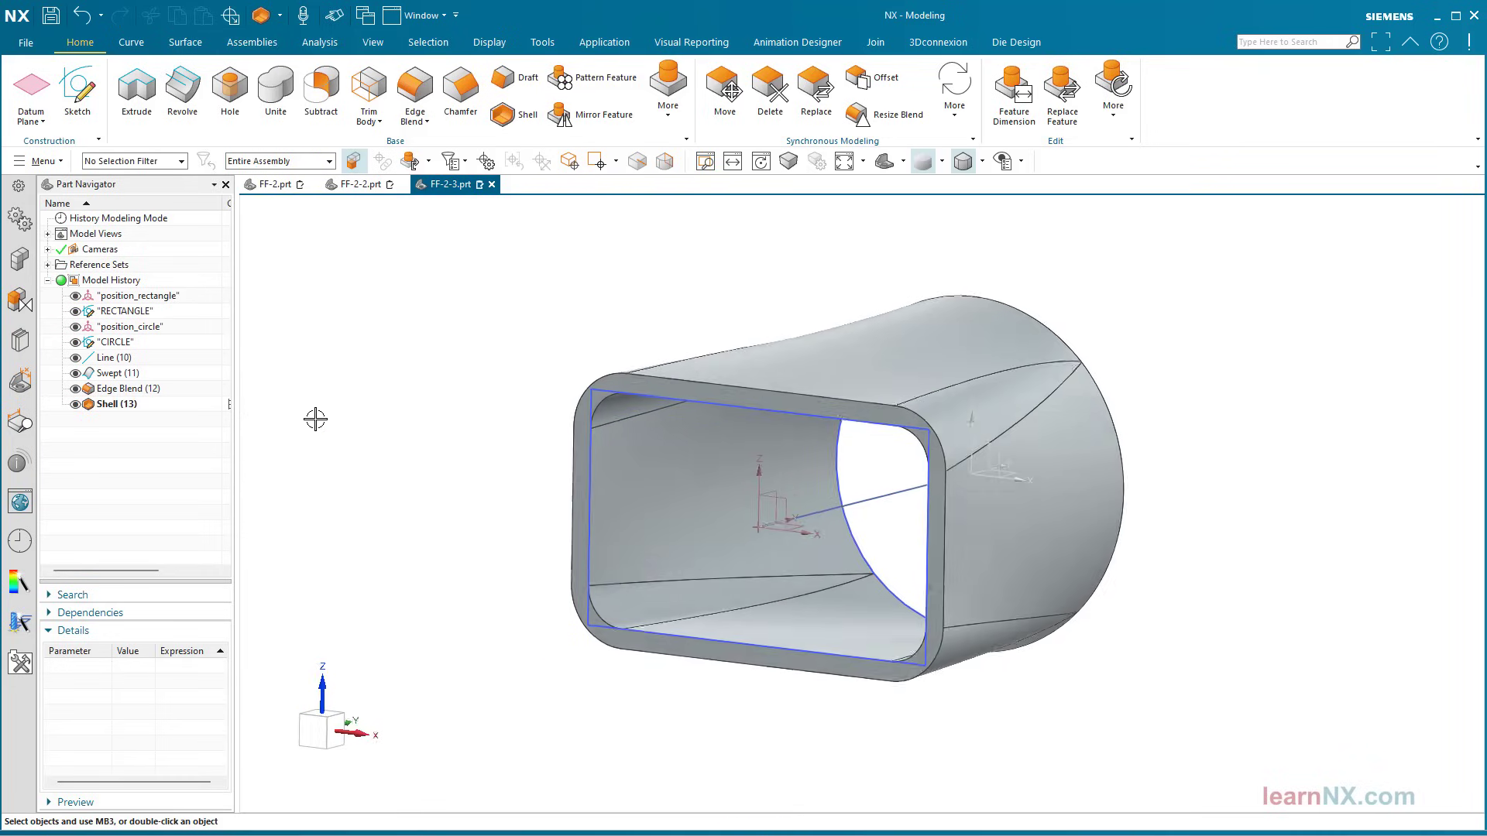